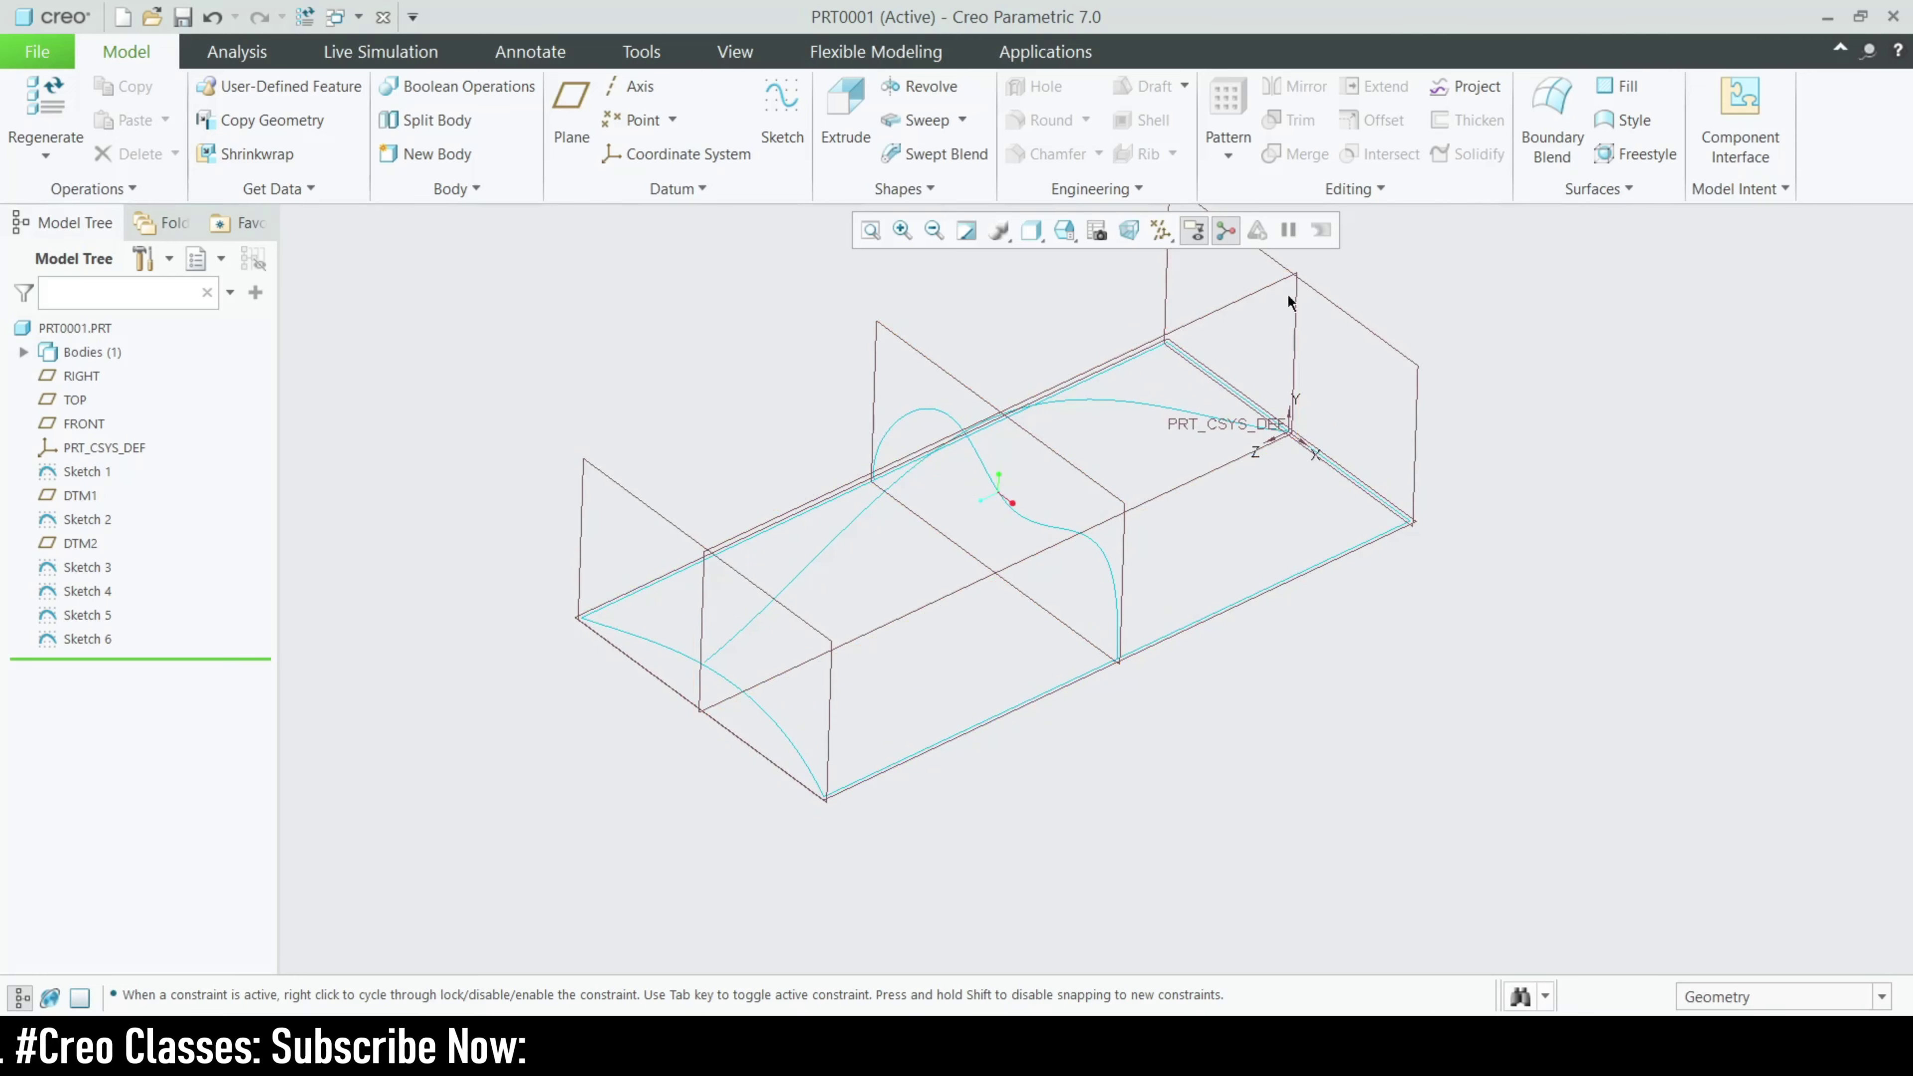
Start a Boundary Blend and pick one long straight side, the central arched curve and the opposite long side as first-direction chains
{"action": "left_click", "coordinate": [1542, 135]}
{"action": "scroll", "coordinate": [802, 523], "scroll_direction": "down", "scroll_amount": 3}
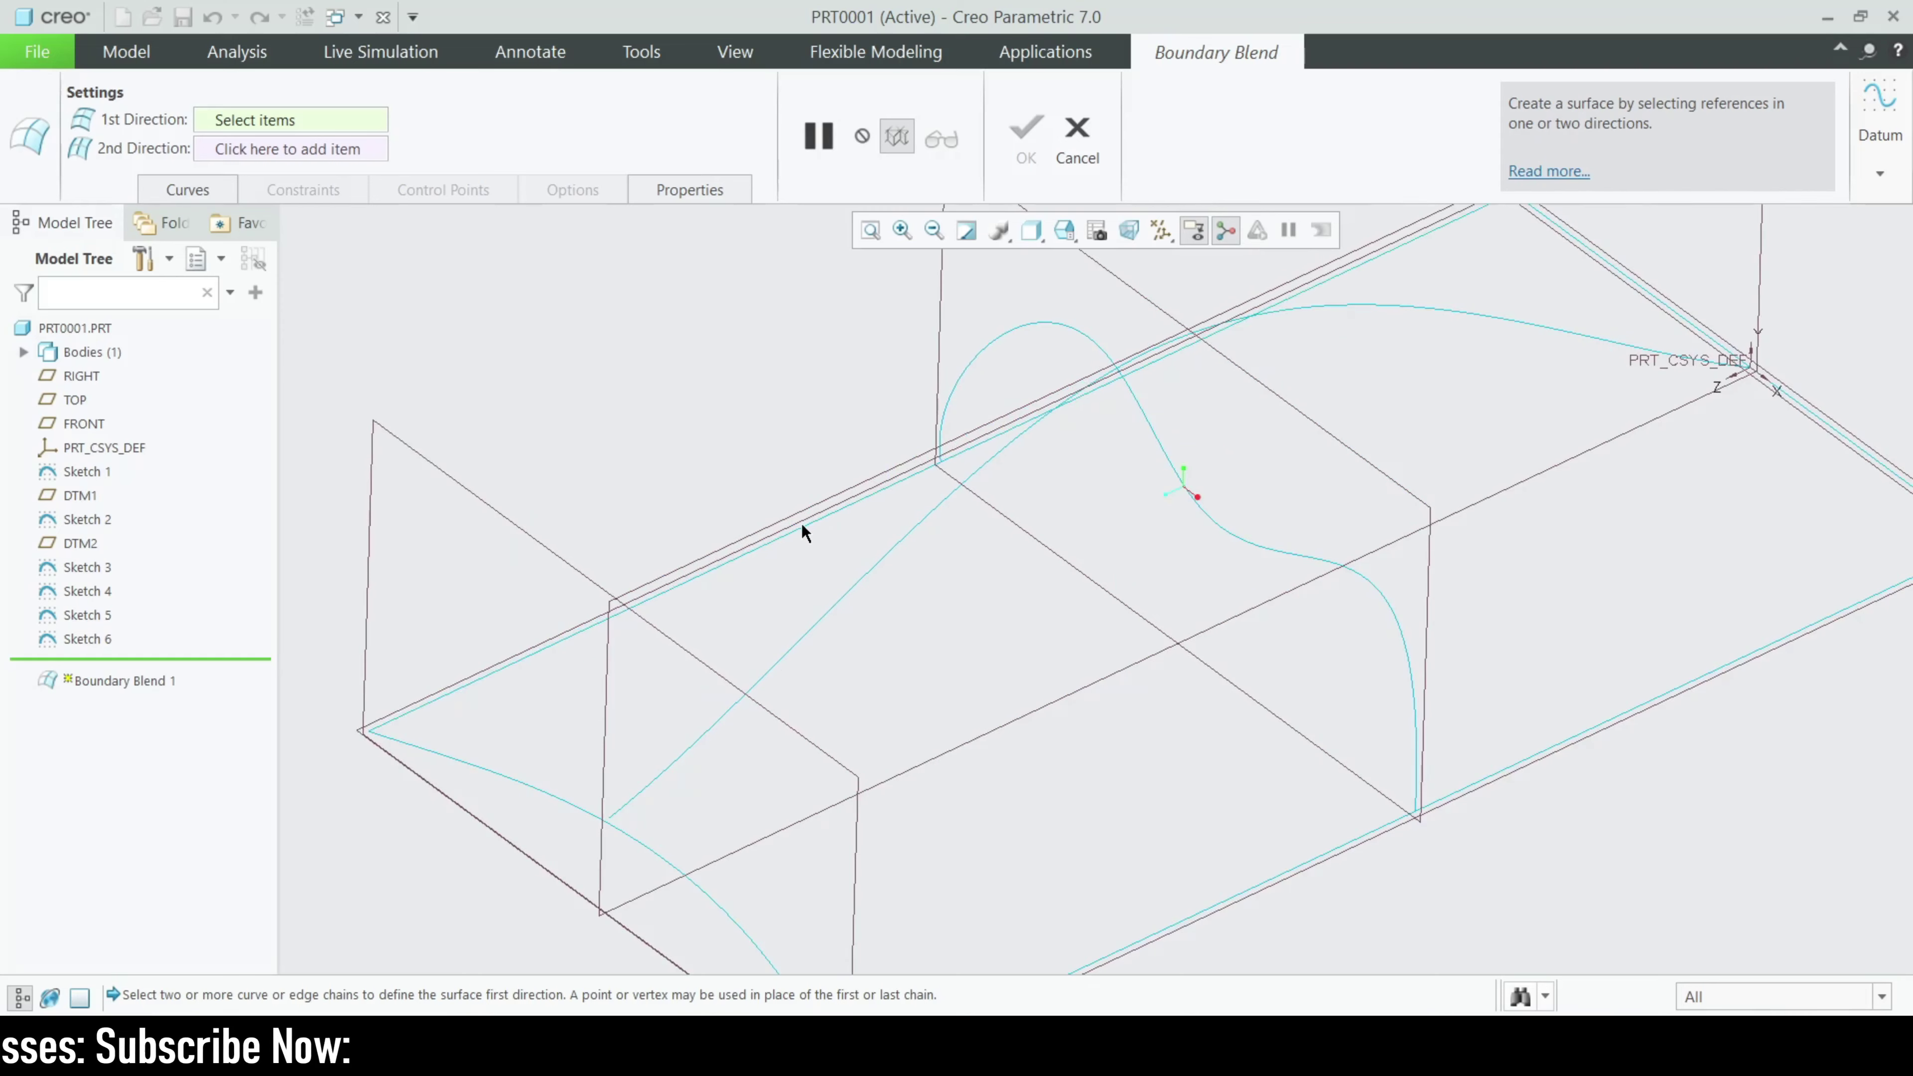
{"action": "left_click", "coordinate": [794, 533]}
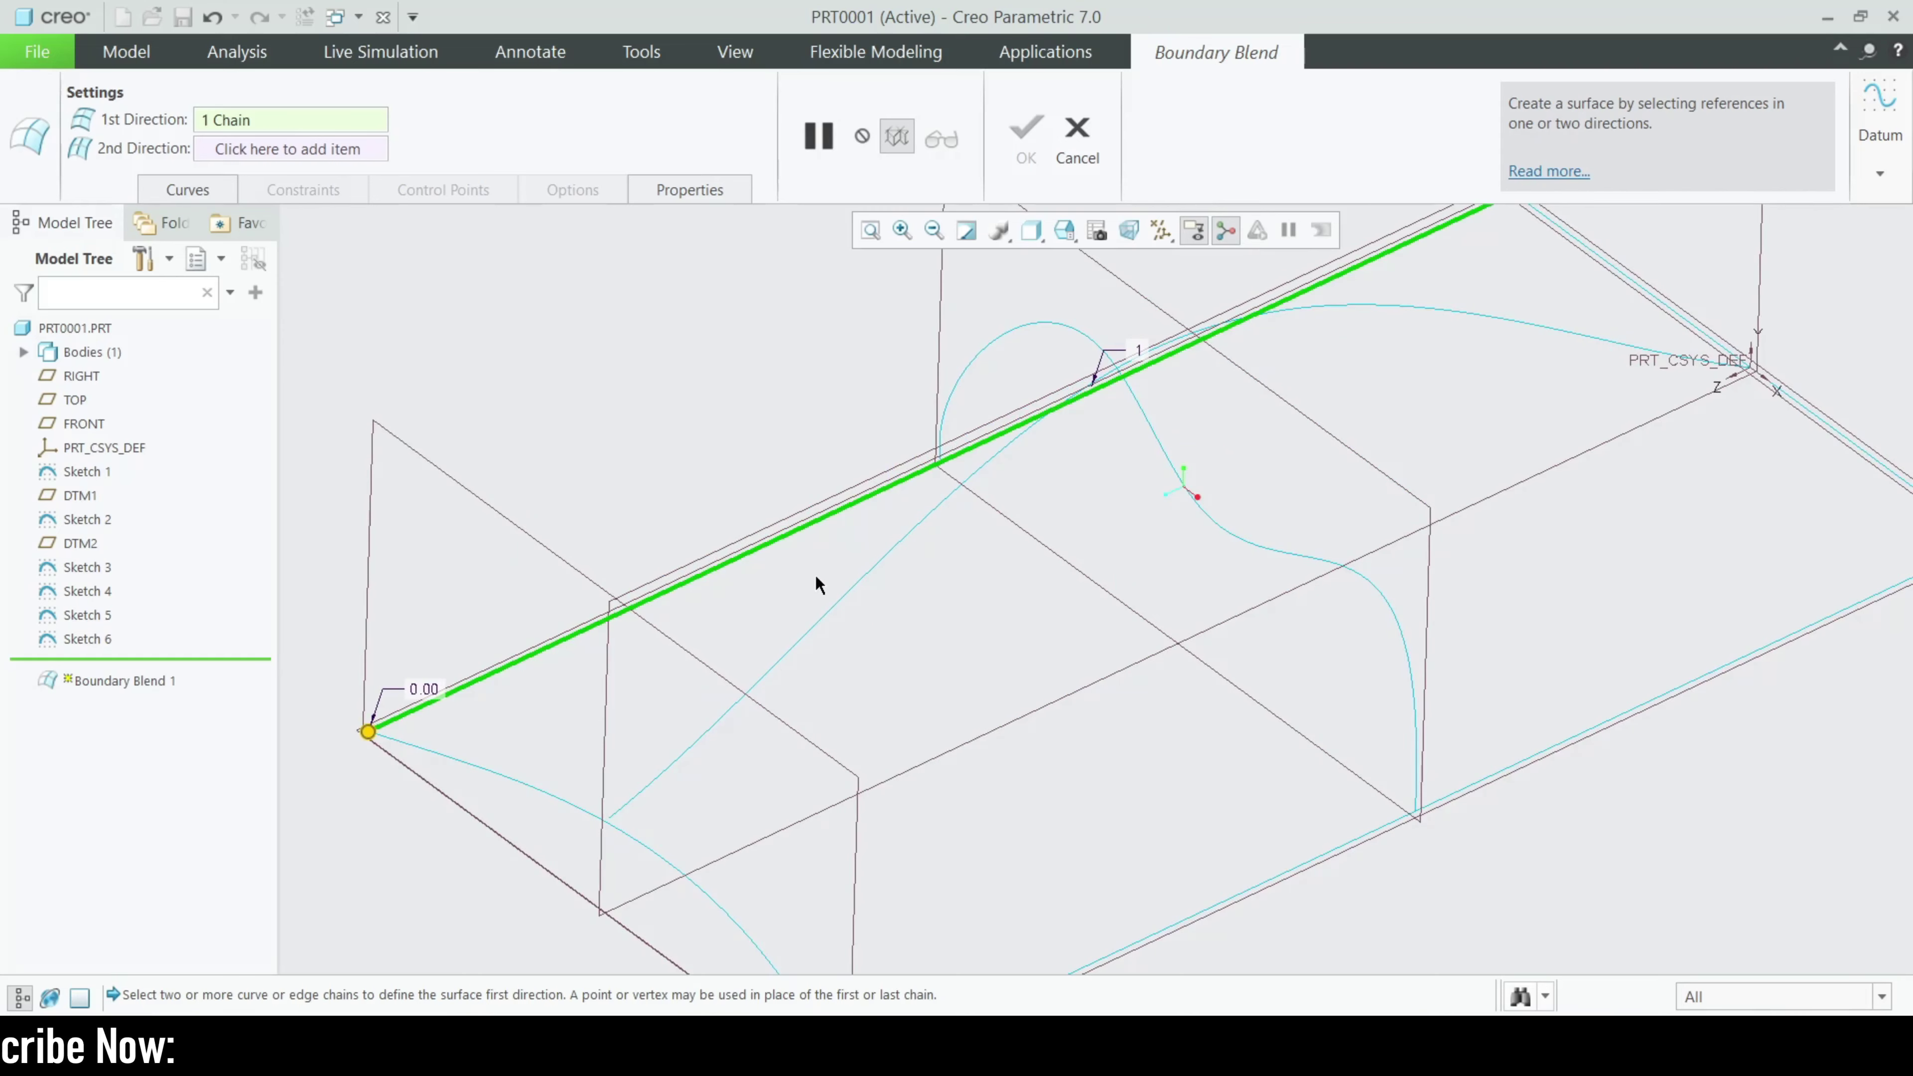
{"action": "left_click", "coordinate": [837, 597], "text": "ctrl"}
{"action": "scroll", "coordinate": [1028, 758], "scroll_direction": "up", "scroll_amount": 3}
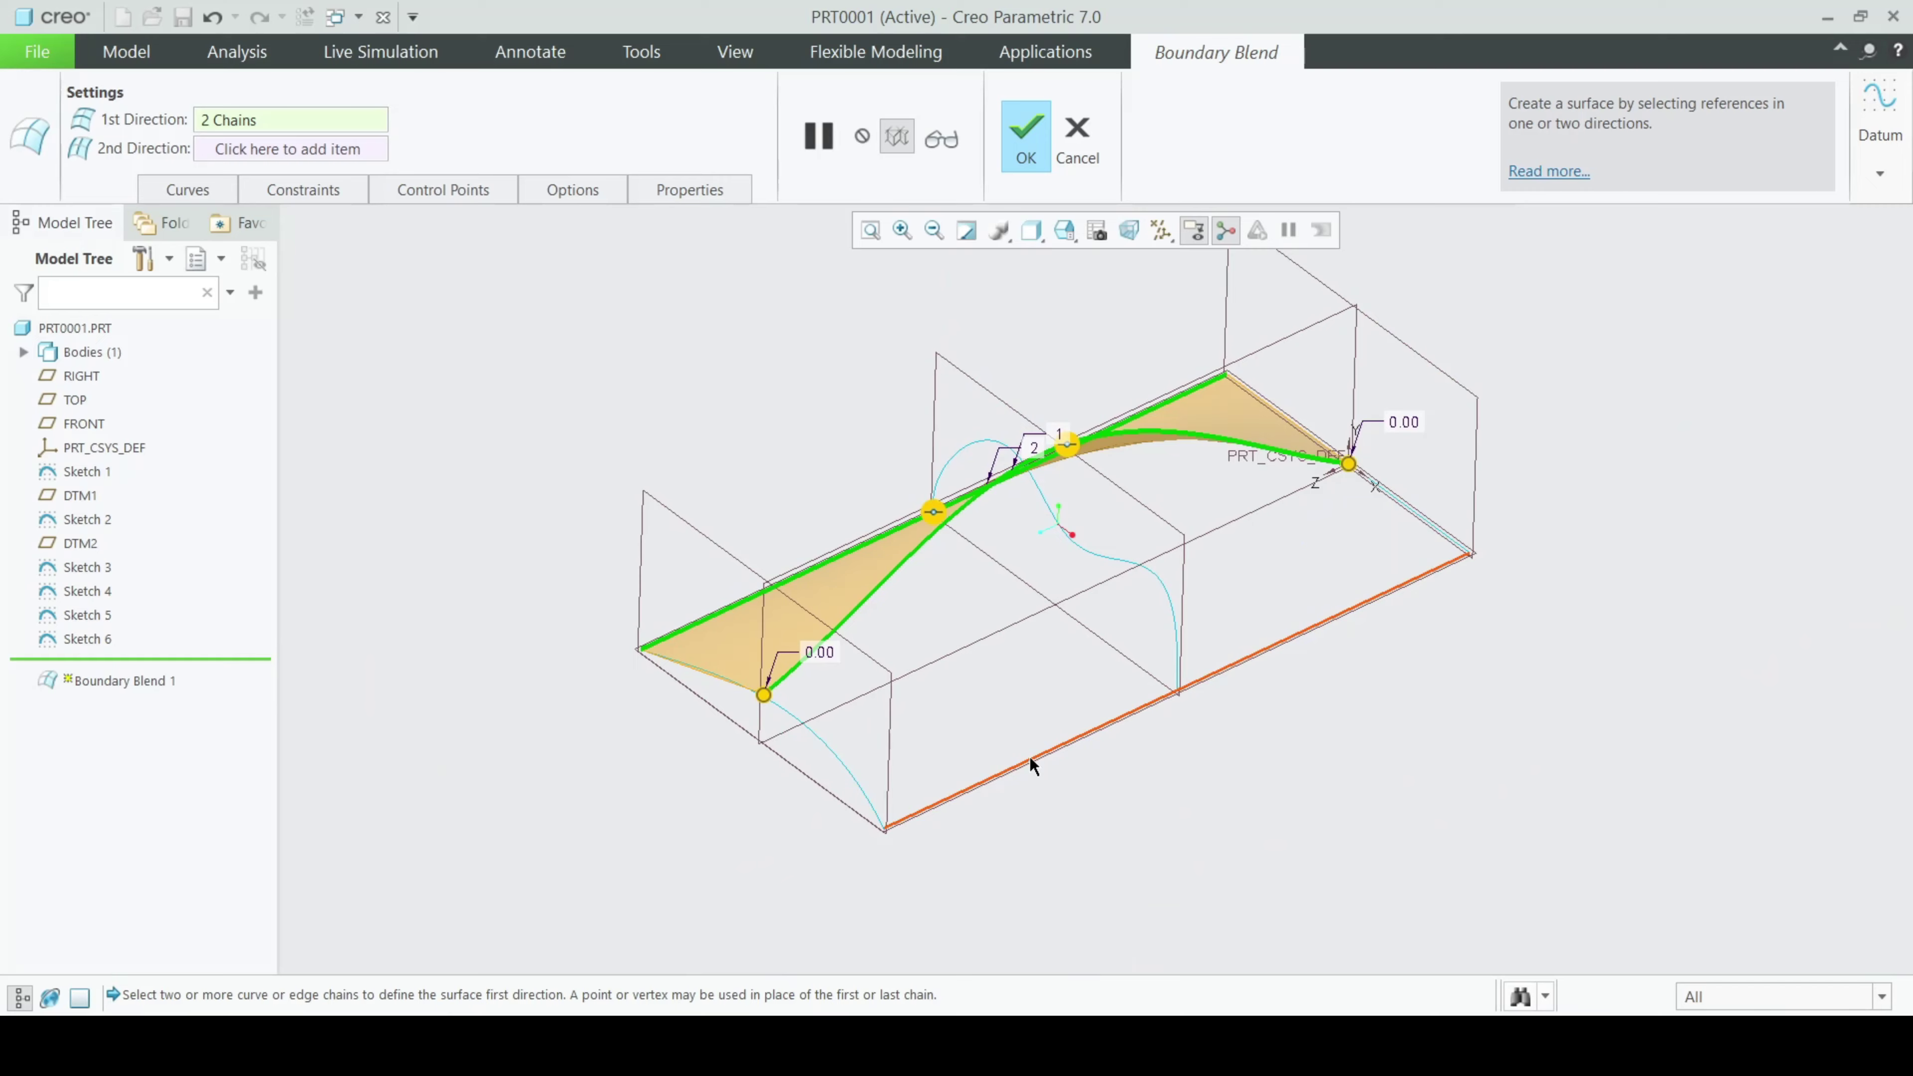
{"action": "mouse_move", "coordinate": [1028, 755]}
{"action": "middle_mouse_down"}
{"action": "mouse_move", "coordinate": [1119, 705]}
{"action": "mouse_move", "coordinate": [1038, 738]}
{"action": "middle_mouse_up"}
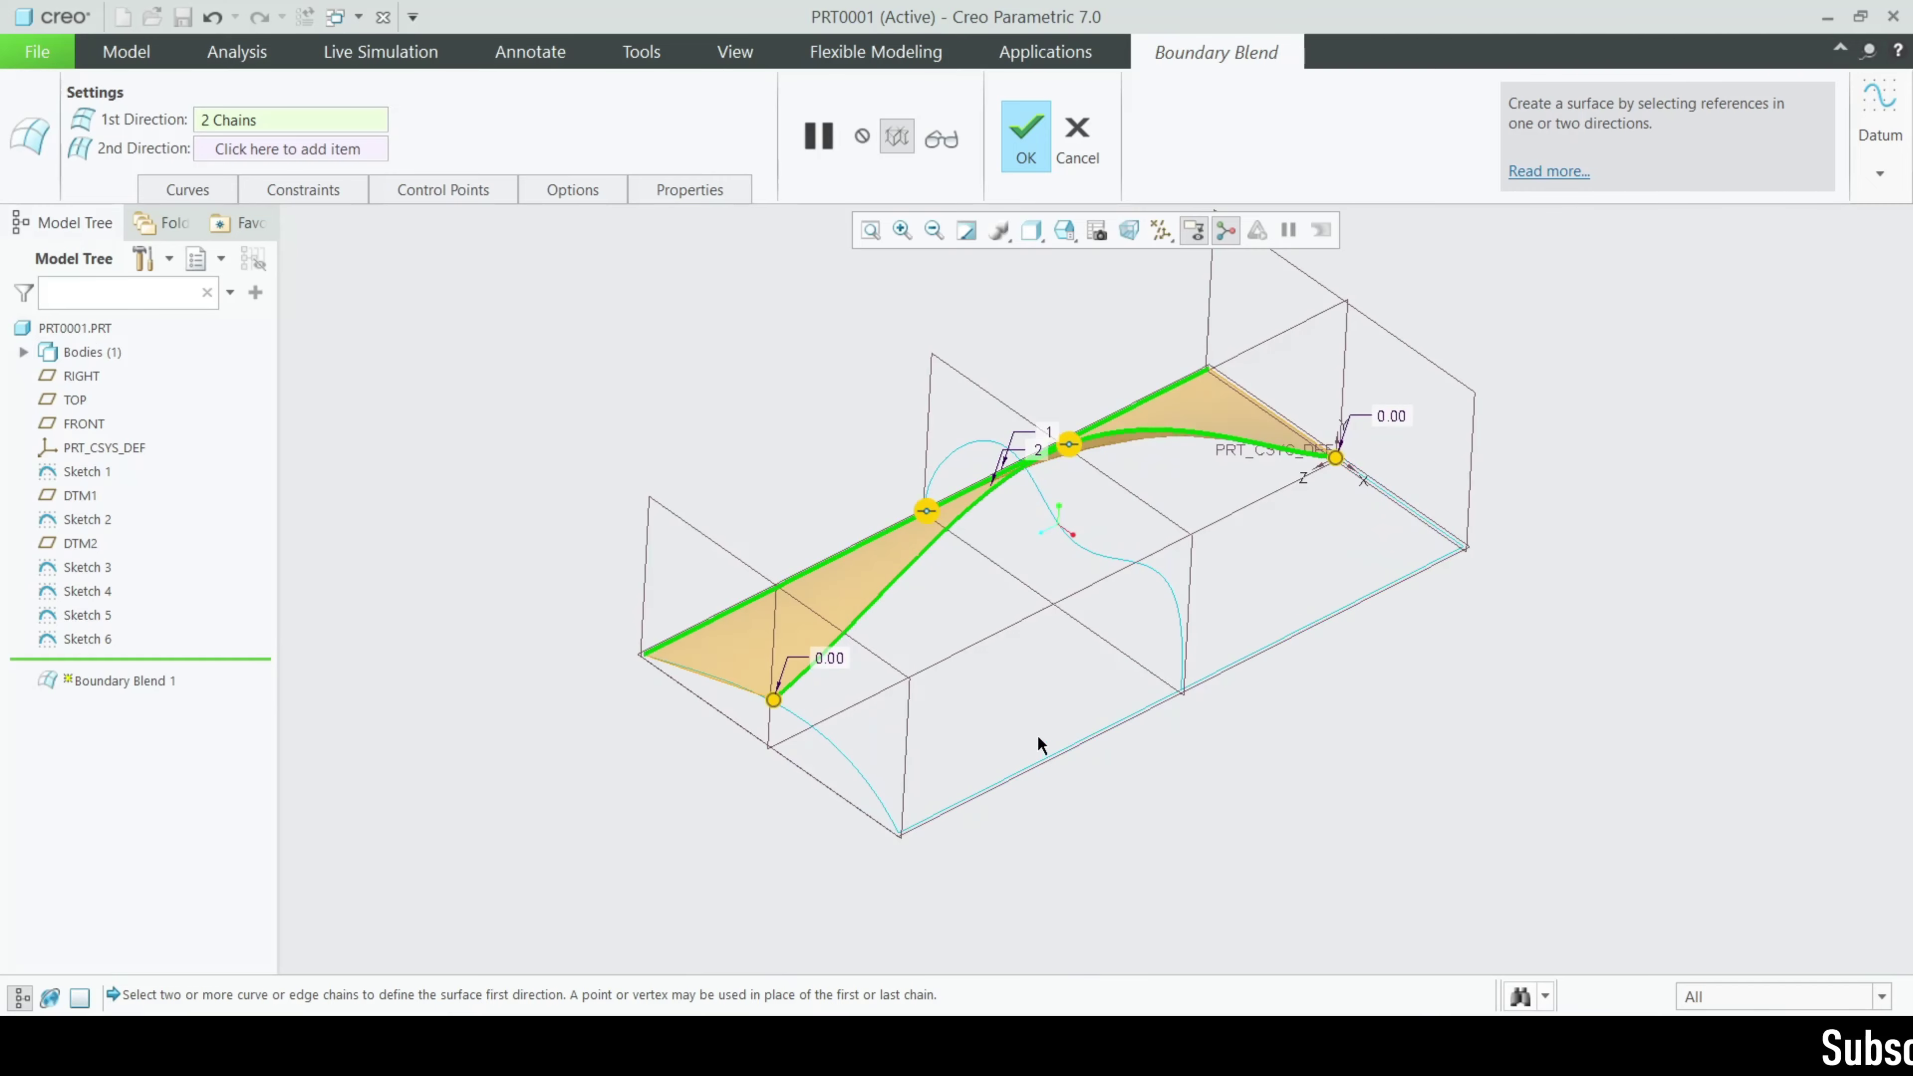
{"action": "left_click", "coordinate": [1064, 757], "text": "ctrl"}
{"action": "mouse_move", "coordinate": [1251, 778]}
{"action": "middle_mouse_down"}
{"action": "mouse_move", "coordinate": [1358, 692]}
{"action": "mouse_move", "coordinate": [1284, 737]}
{"action": "mouse_move", "coordinate": [1287, 763]}
{"action": "middle_mouse_up"}
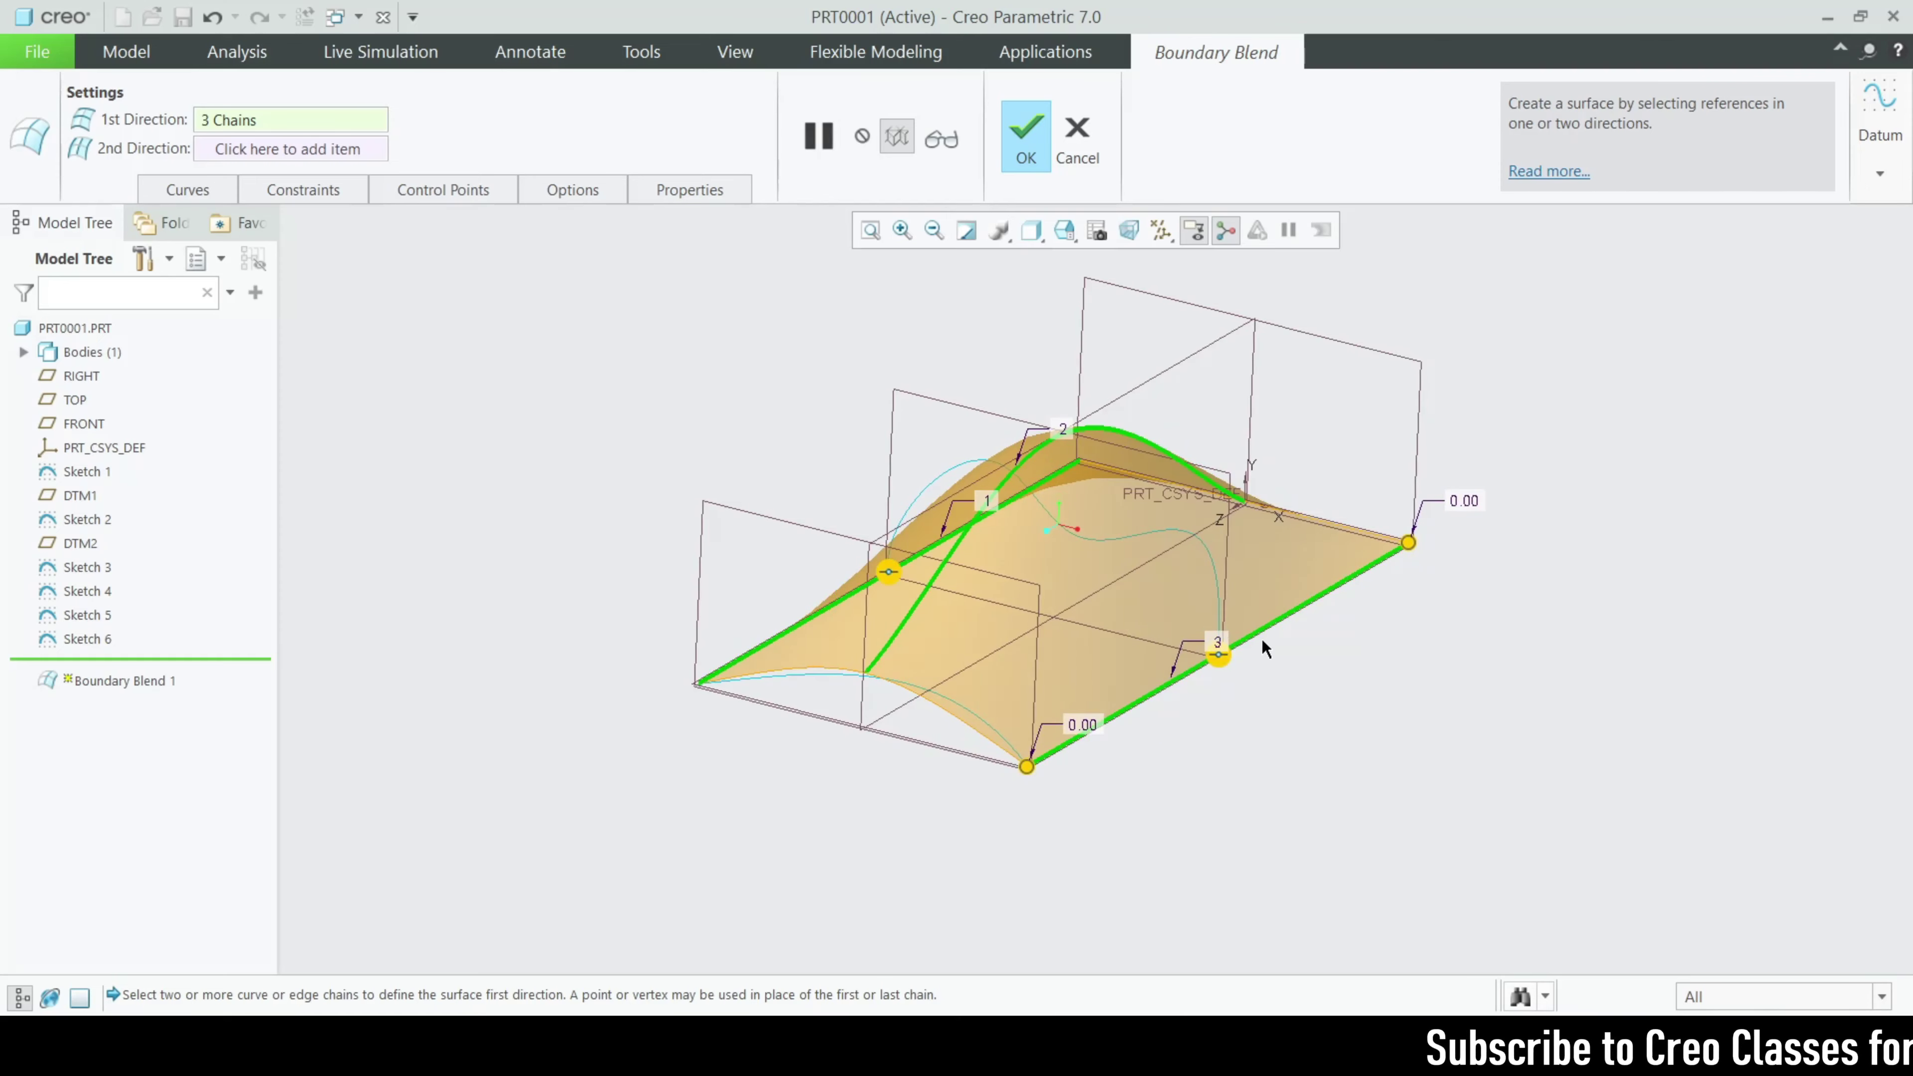
{"action": "middle_click_drag", "start_coordinate": [1364, 640], "coordinate": [1316, 654]}
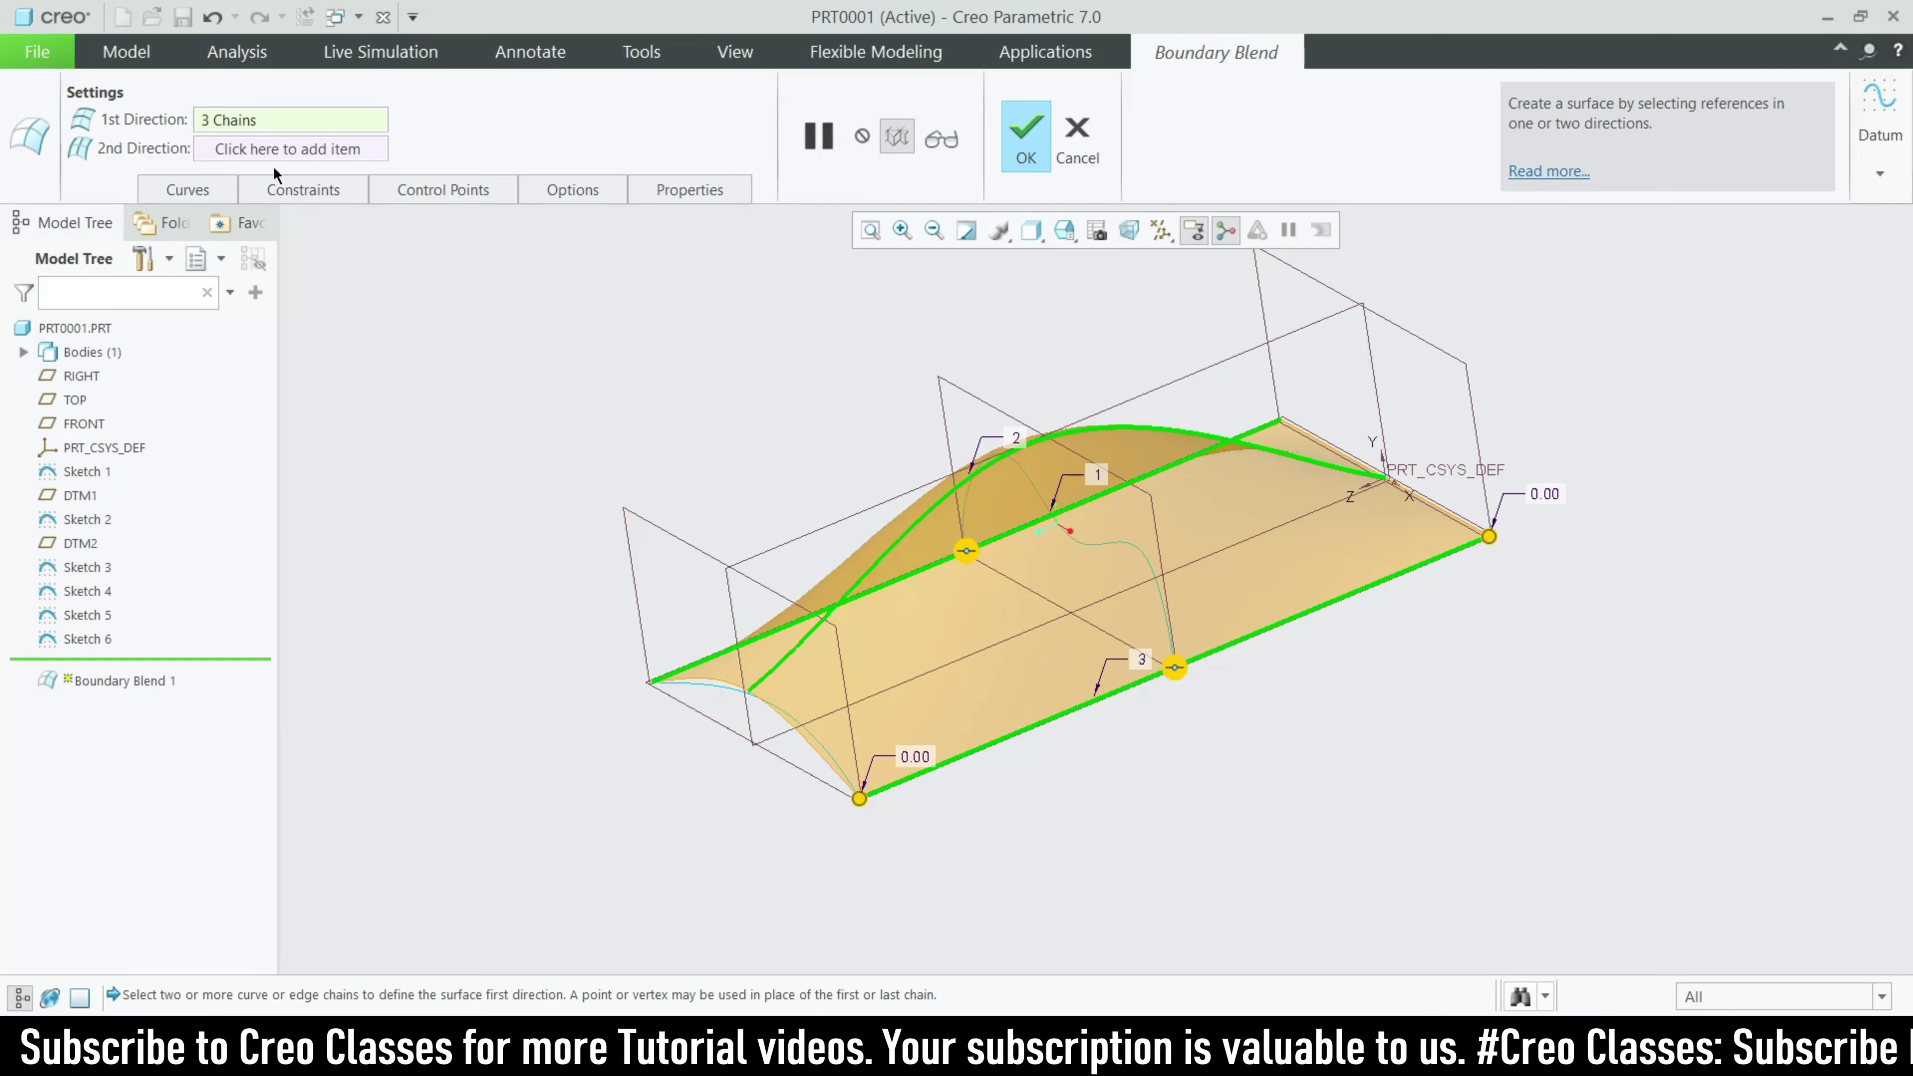
Add the straight end line at the coordinate system, the wavy middle curve and the arched end curve as second-direction chains
{"action": "left_click", "coordinate": [306, 150]}
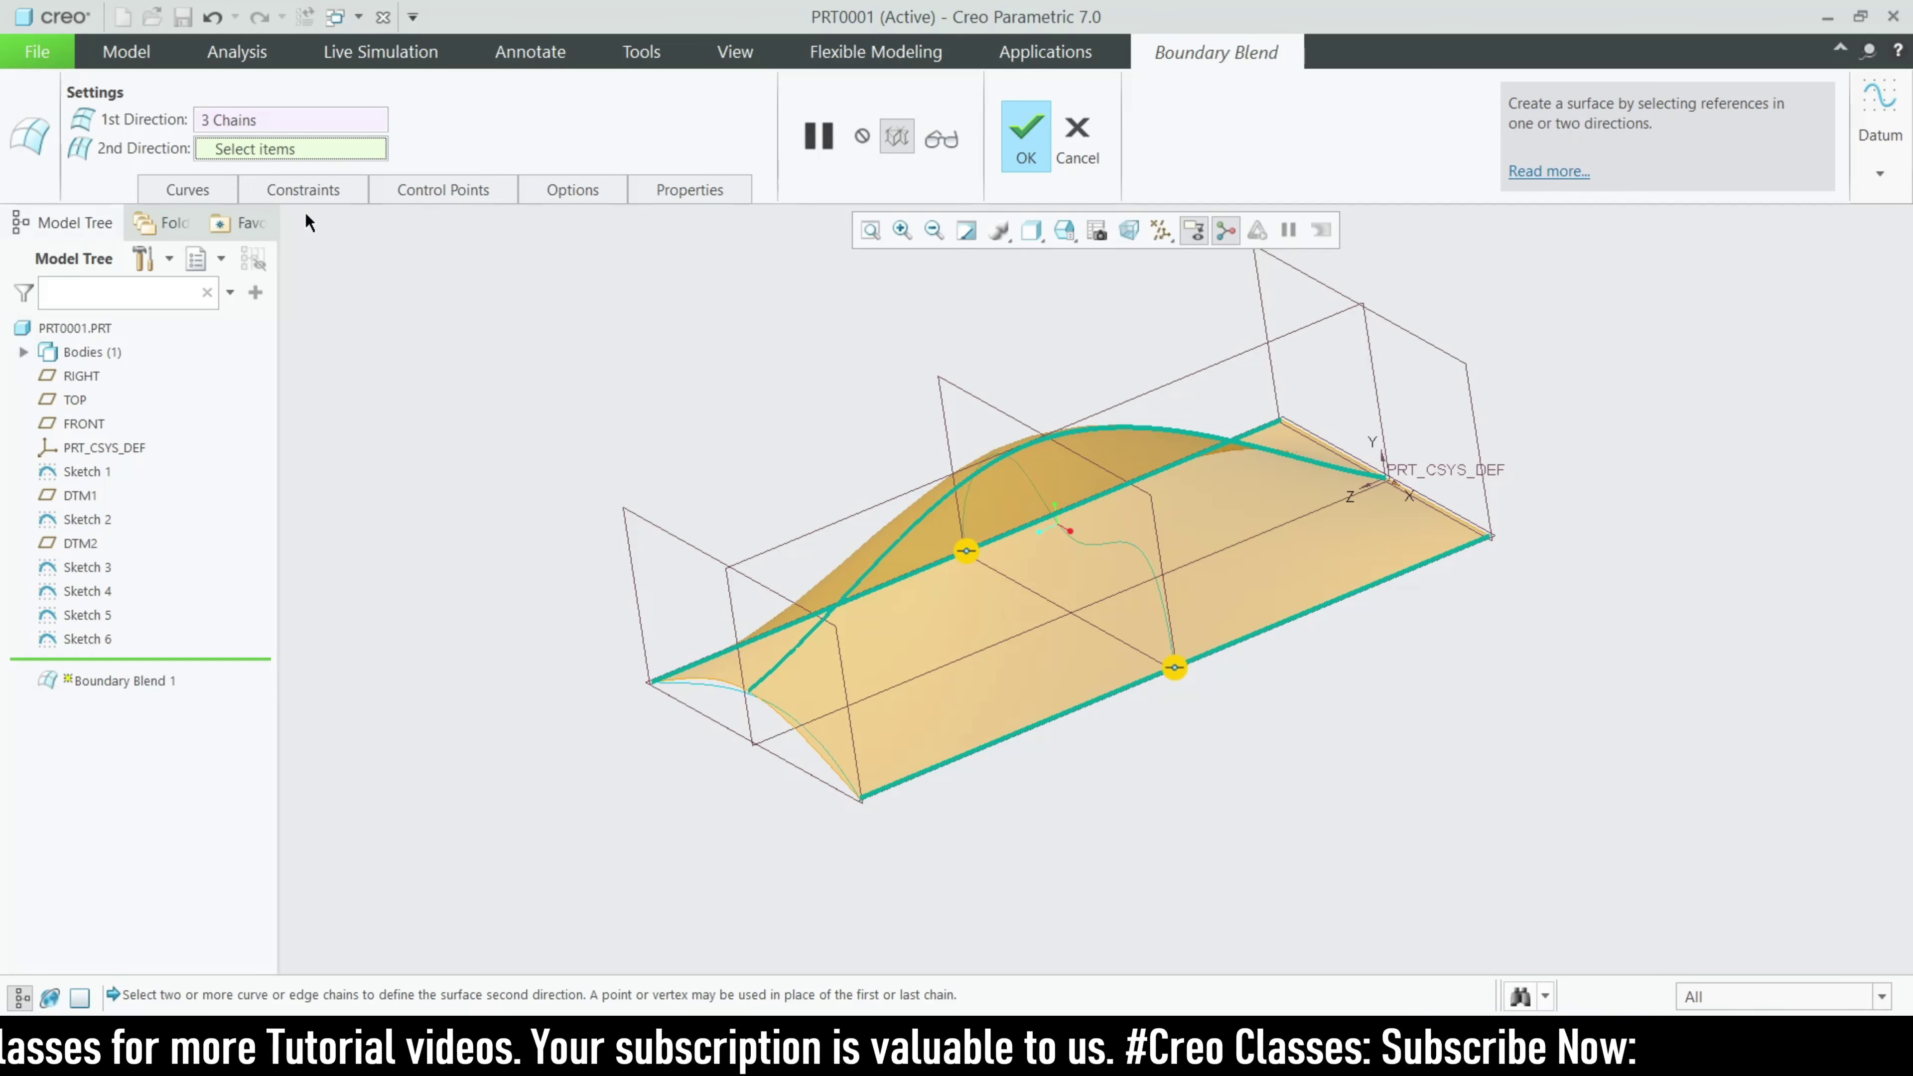
{"action": "middle_click_drag", "start_coordinate": [1037, 643], "coordinate": [1300, 495]}
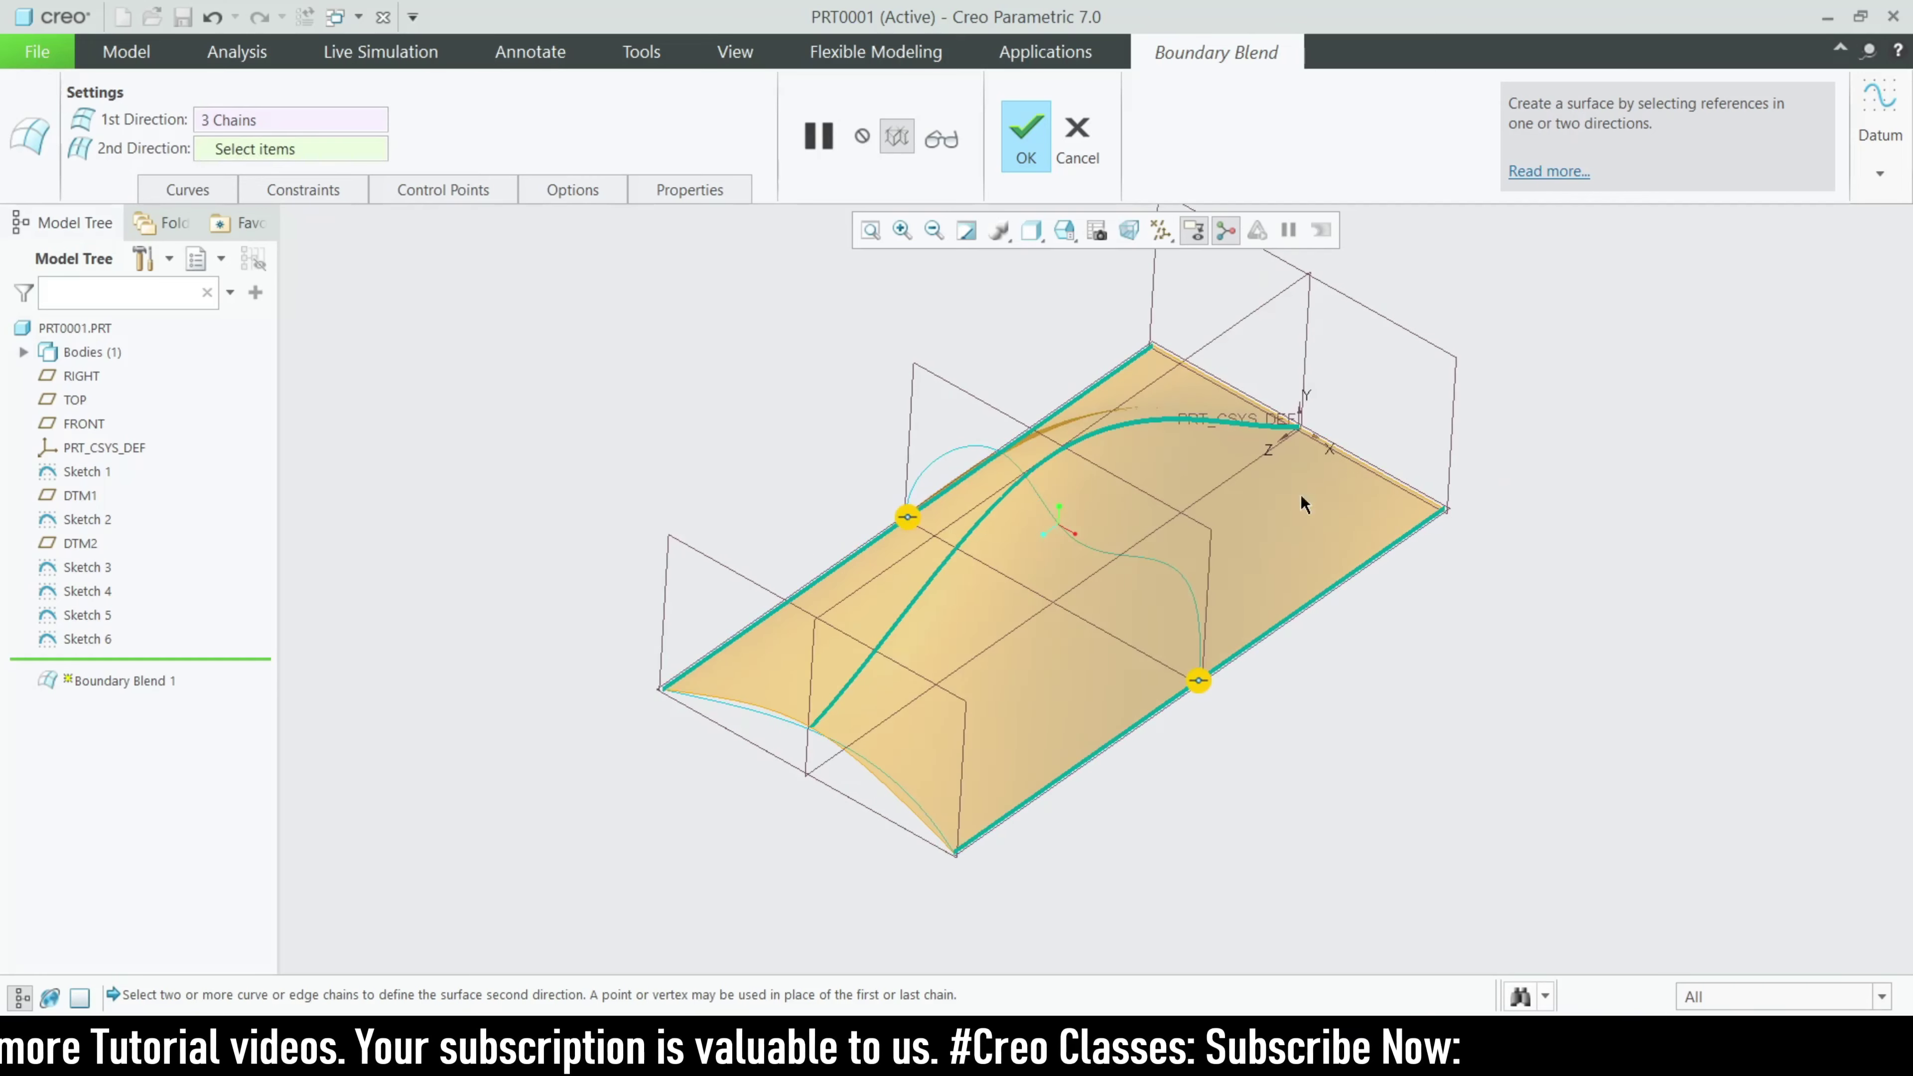
{"action": "scroll", "coordinate": [1308, 444], "scroll_direction": "down", "scroll_amount": 3}
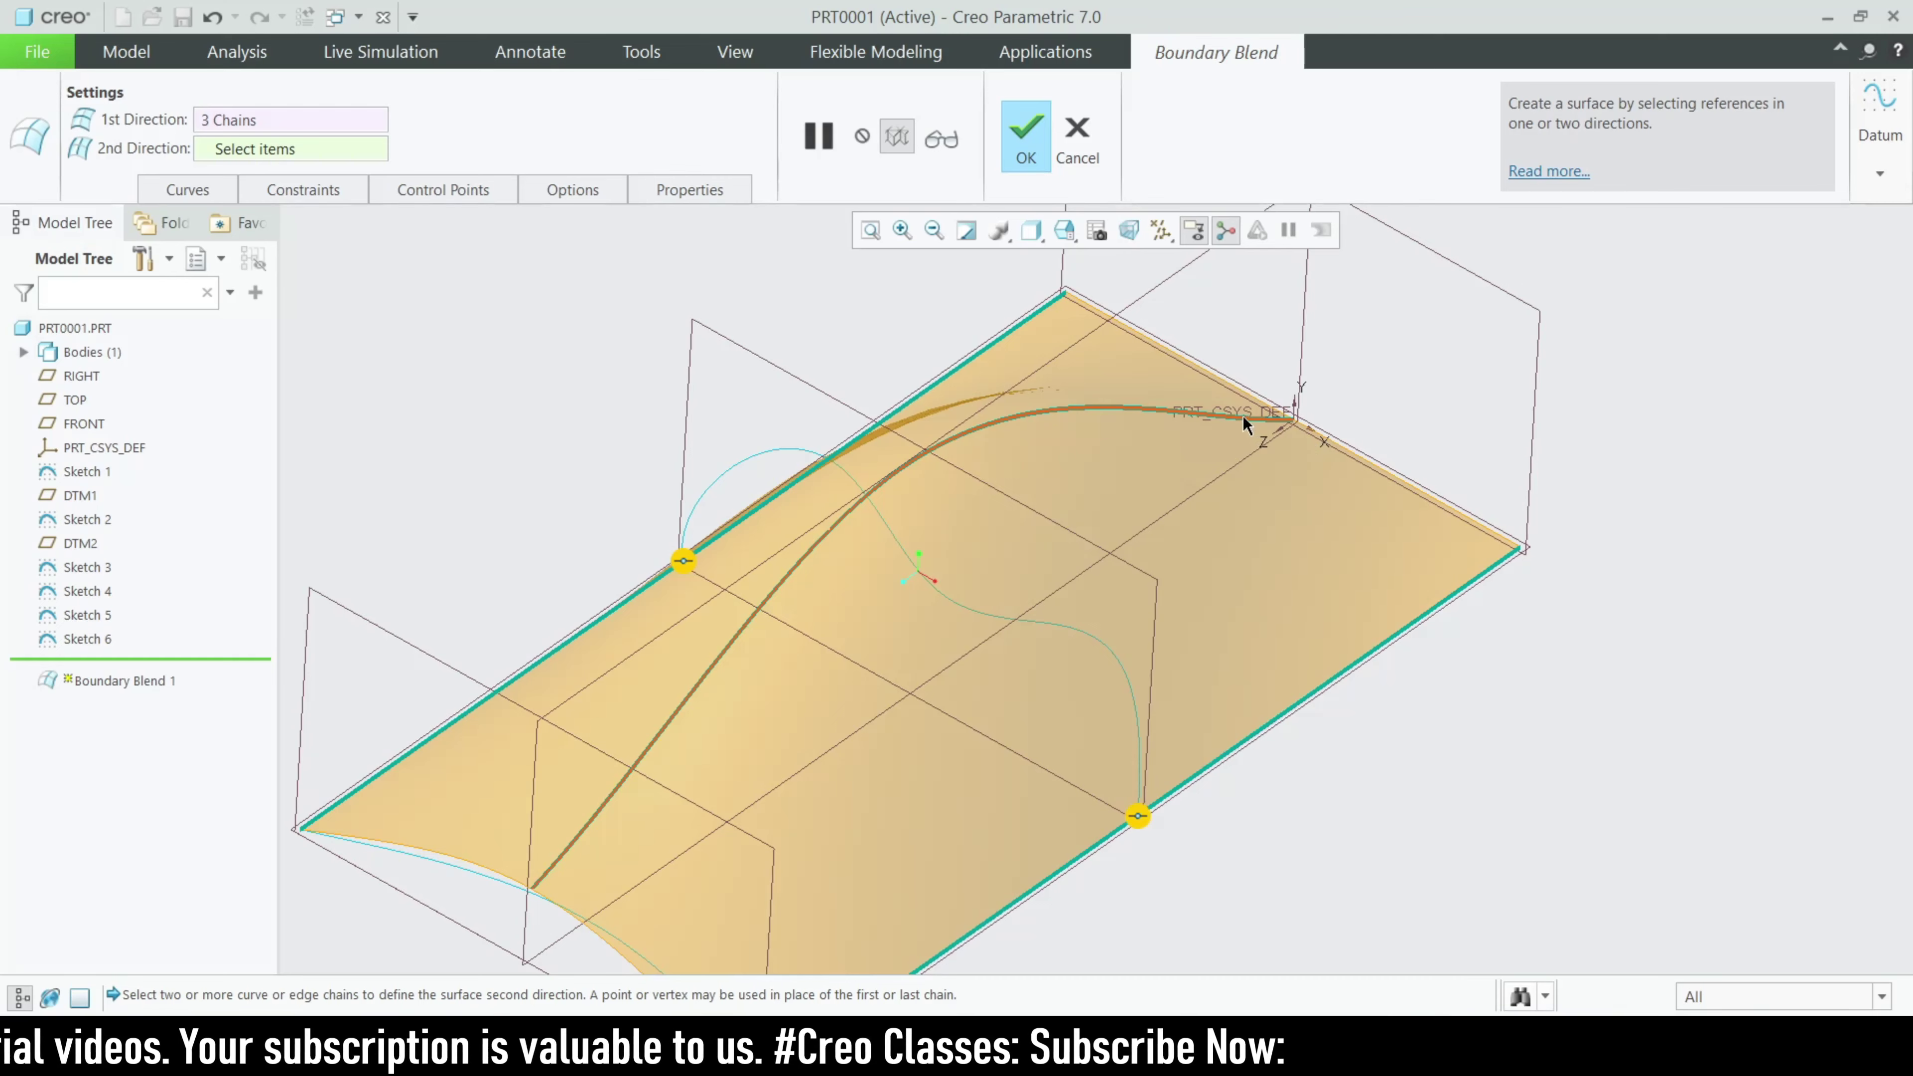
{"action": "left_click", "coordinate": [1216, 378]}
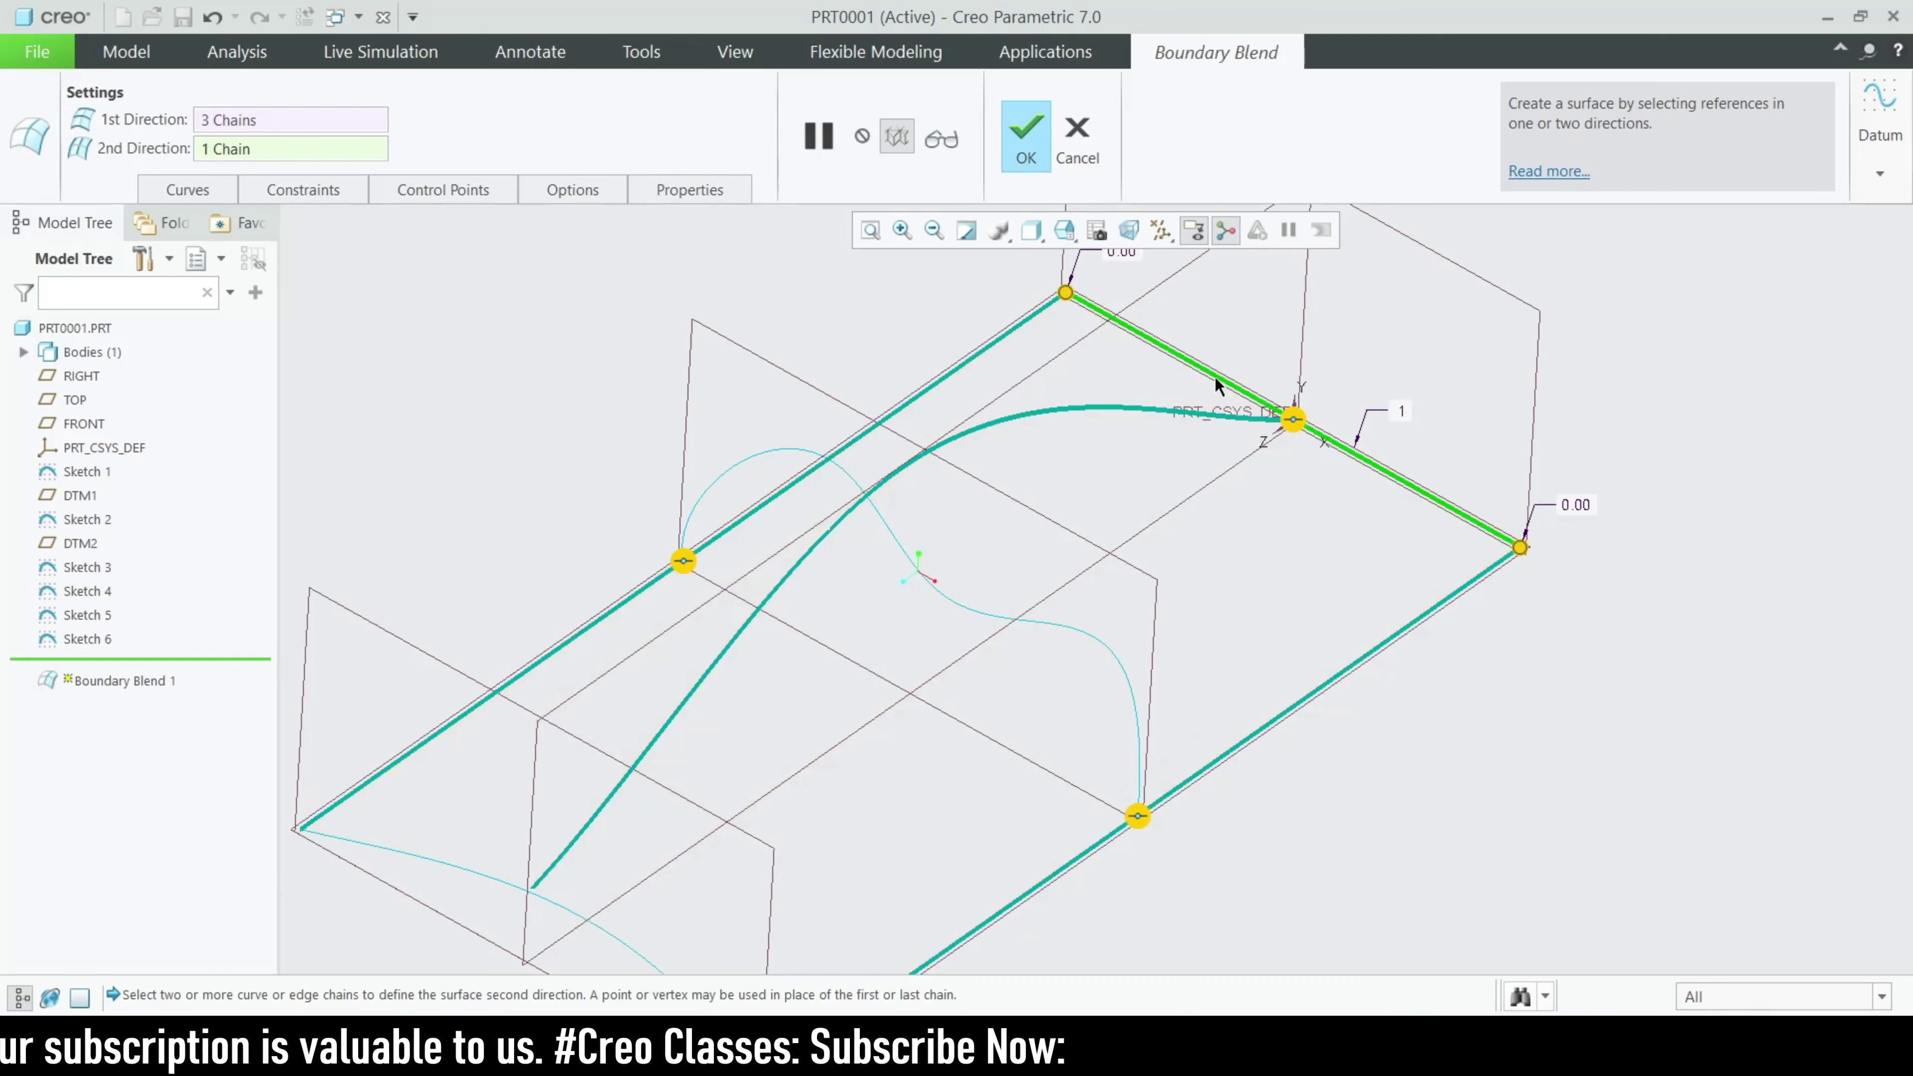
{"action": "left_click", "coordinate": [1083, 632]}
{"action": "middle_click_drag", "start_coordinate": [1085, 501], "coordinate": [1026, 626]}
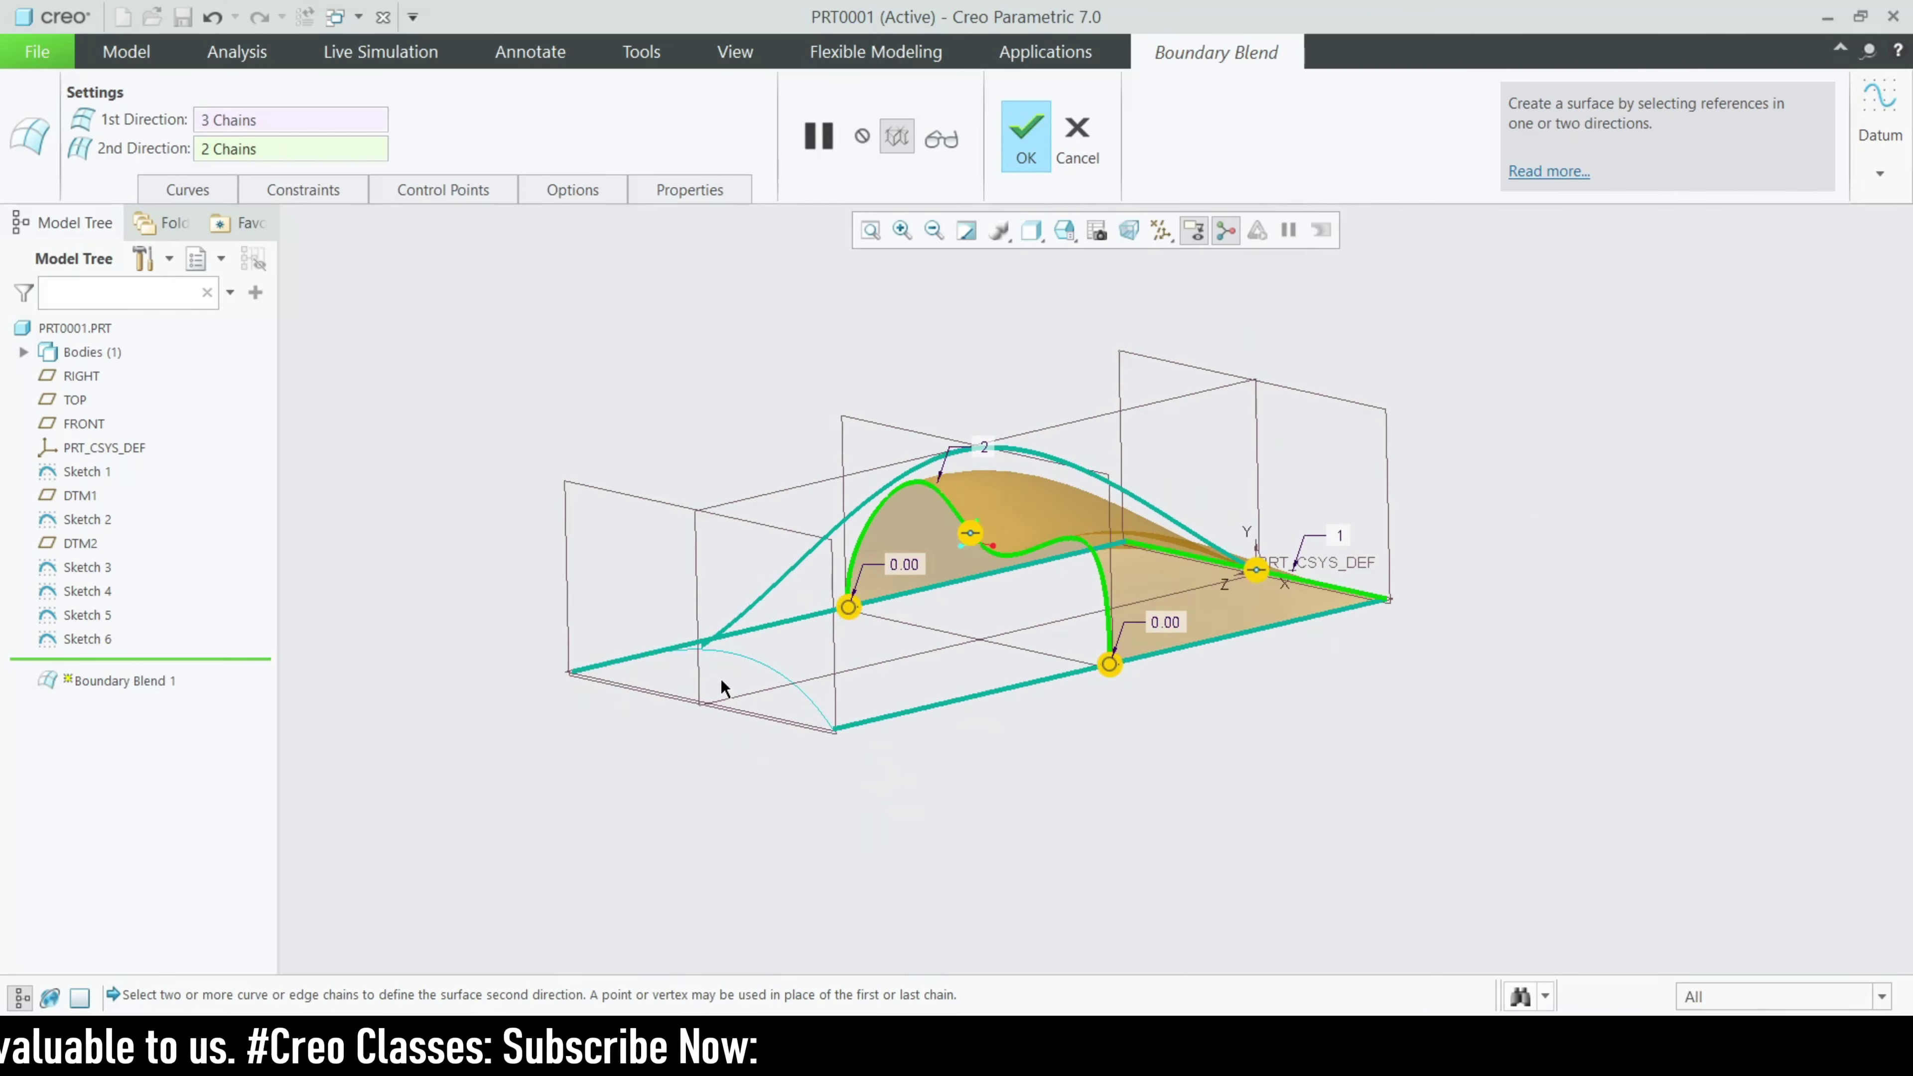
{"action": "left_click", "coordinate": [752, 657]}
{"action": "middle_click_drag", "start_coordinate": [1248, 773], "coordinate": [1202, 750]}
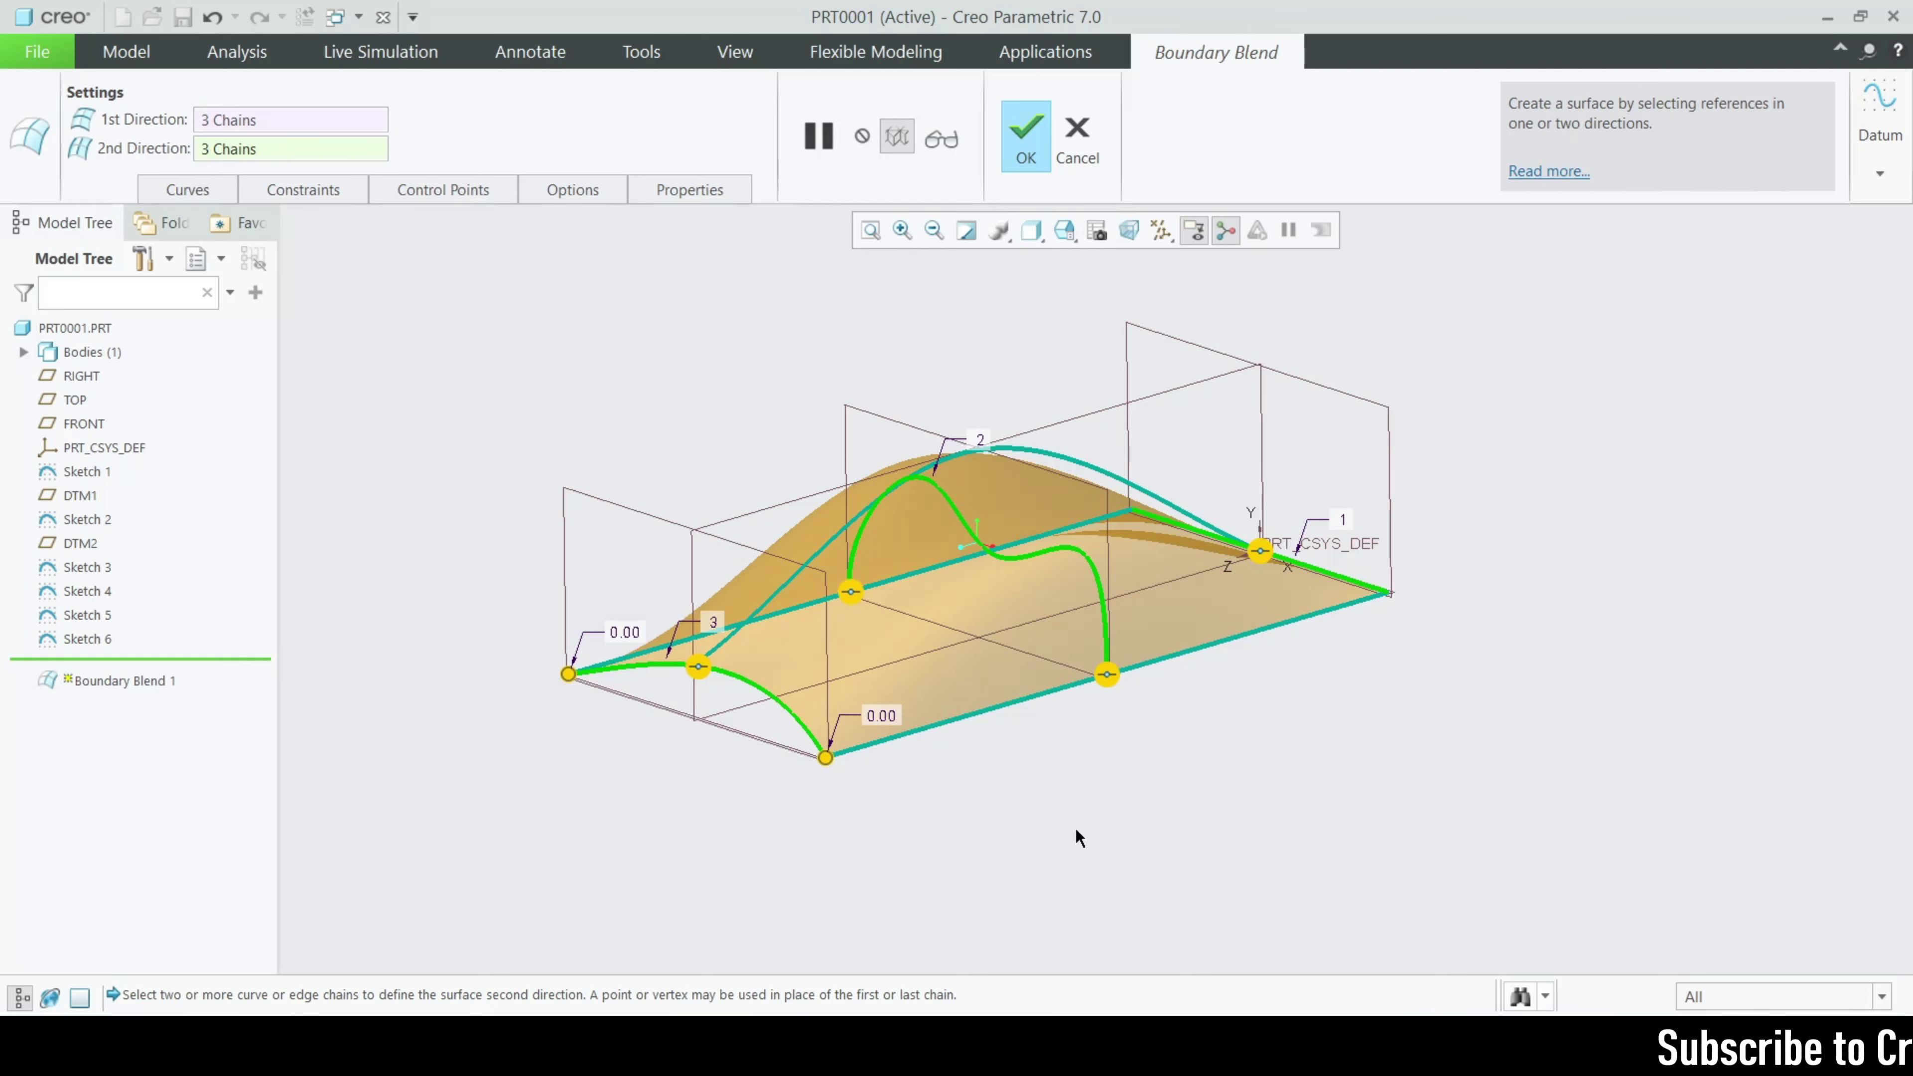
Examine the previewed blend surface from several angles, comparing it with the central arched curve and the cross-section curves
{"action": "mouse_move", "coordinate": [1075, 831]}
{"action": "middle_mouse_down"}
{"action": "mouse_move", "coordinate": [1153, 804]}
{"action": "mouse_move", "coordinate": [1036, 723]}
{"action": "mouse_move", "coordinate": [1010, 569]}
{"action": "mouse_move", "coordinate": [1069, 799]}
{"action": "middle_mouse_up"}
{"action": "scroll", "coordinate": [1018, 545], "scroll_direction": "up", "scroll_amount": 3}
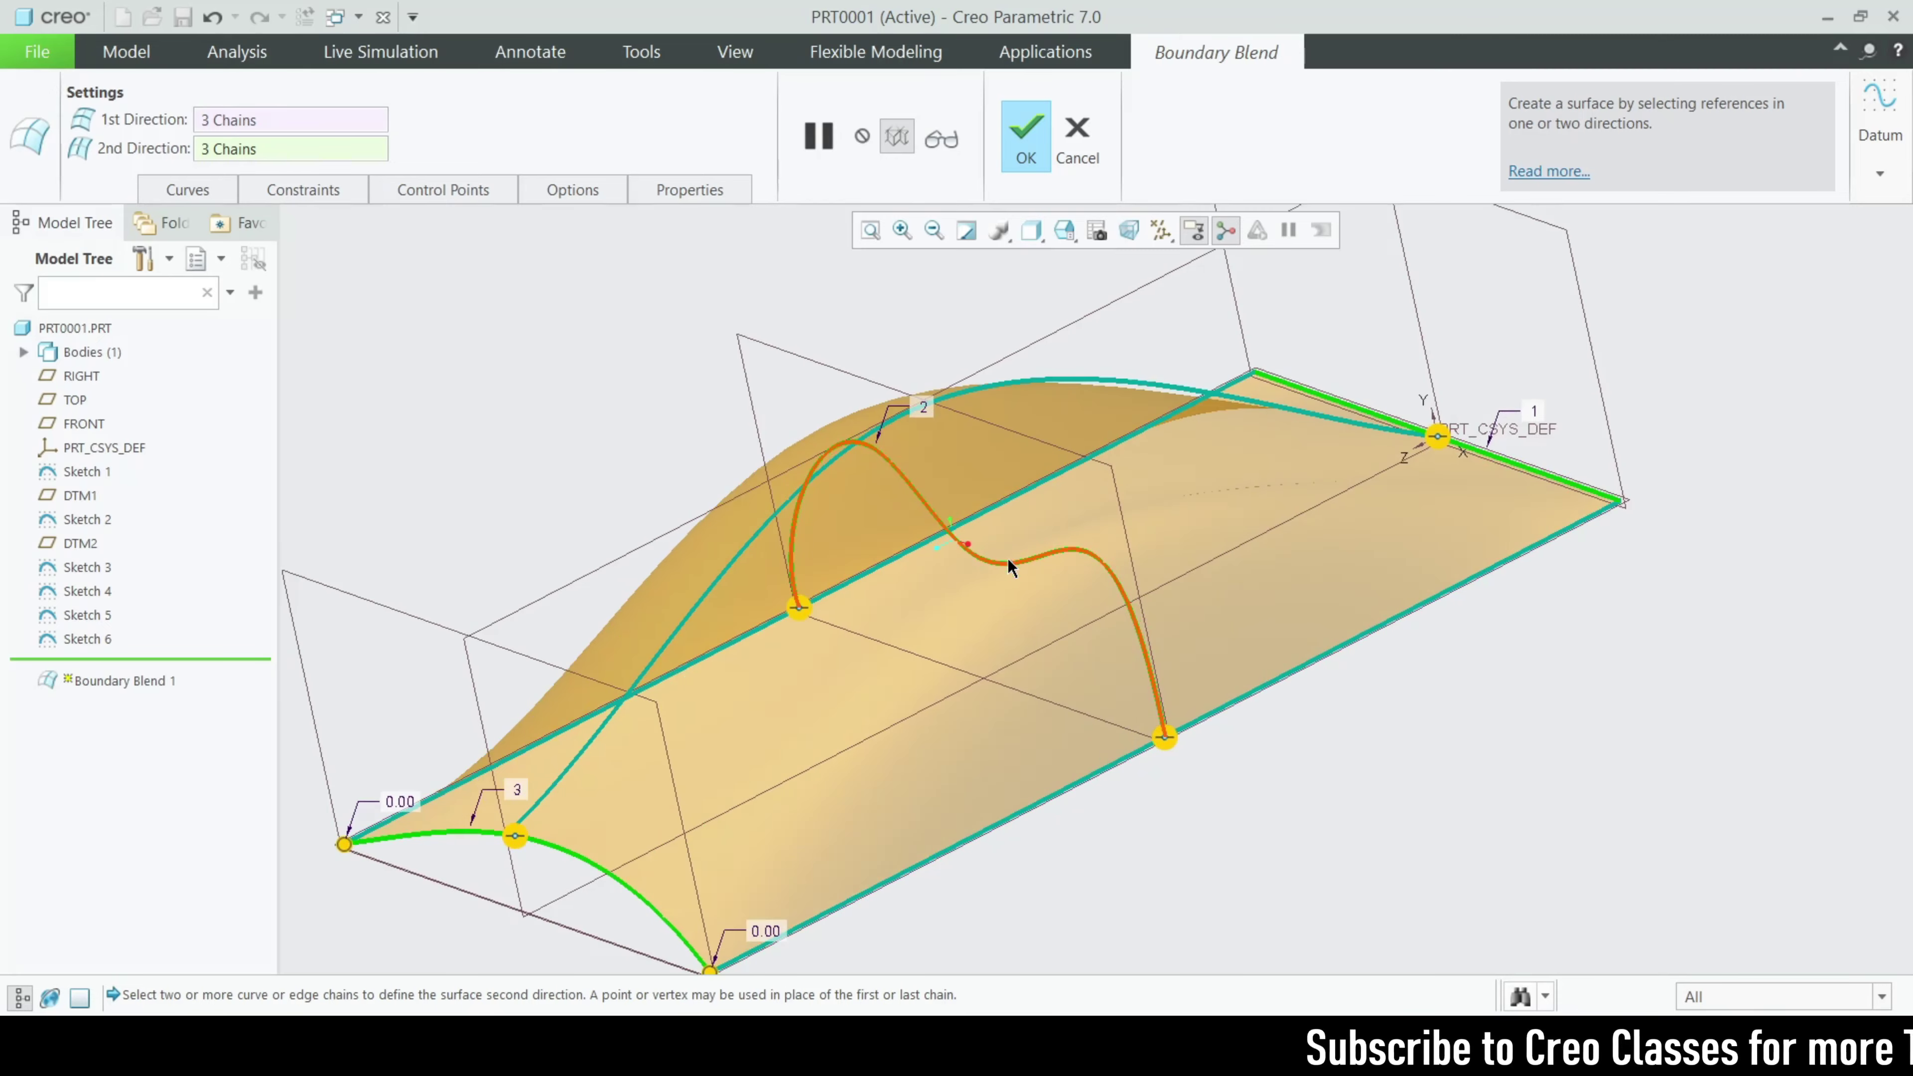
{"action": "key", "text": "ctrl+d"}
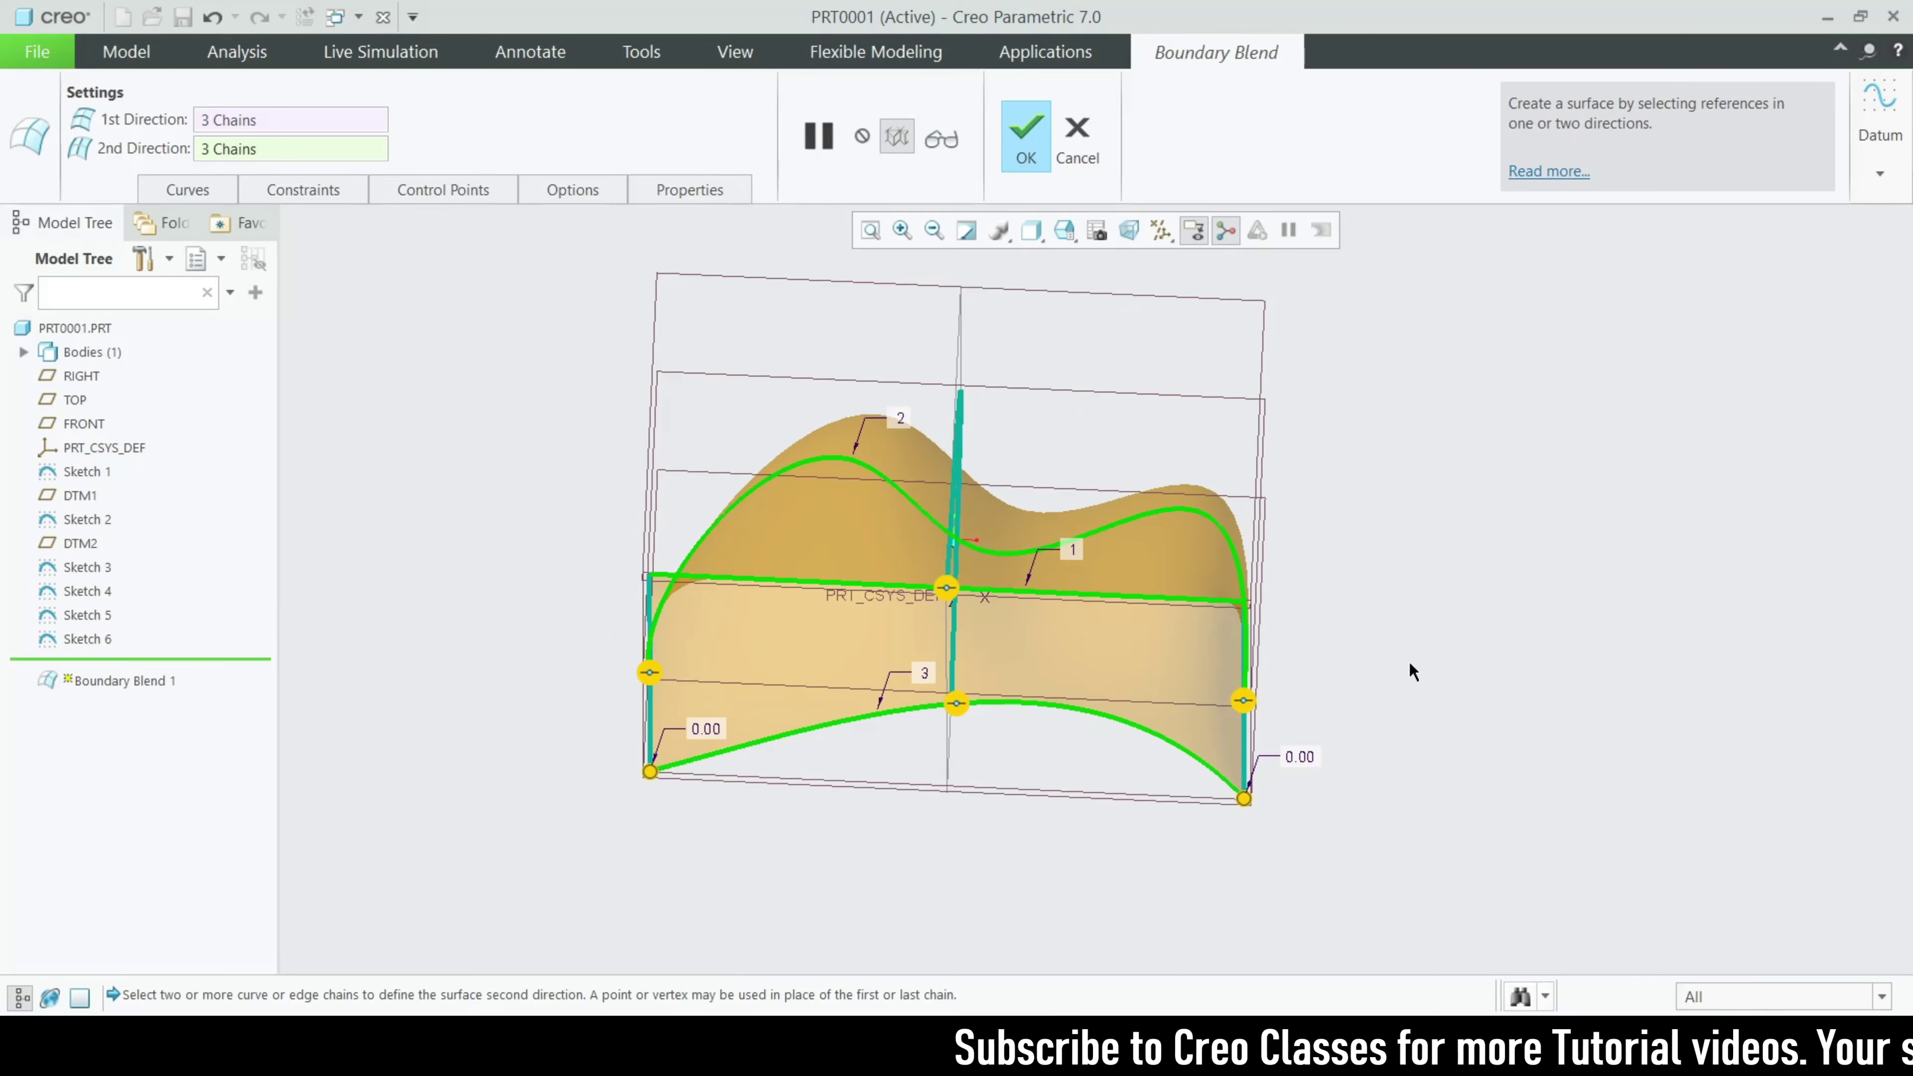
{"action": "middle_click_drag", "start_coordinate": [1195, 468], "coordinate": [1264, 665]}
{"action": "key", "text": "ctrl+d"}
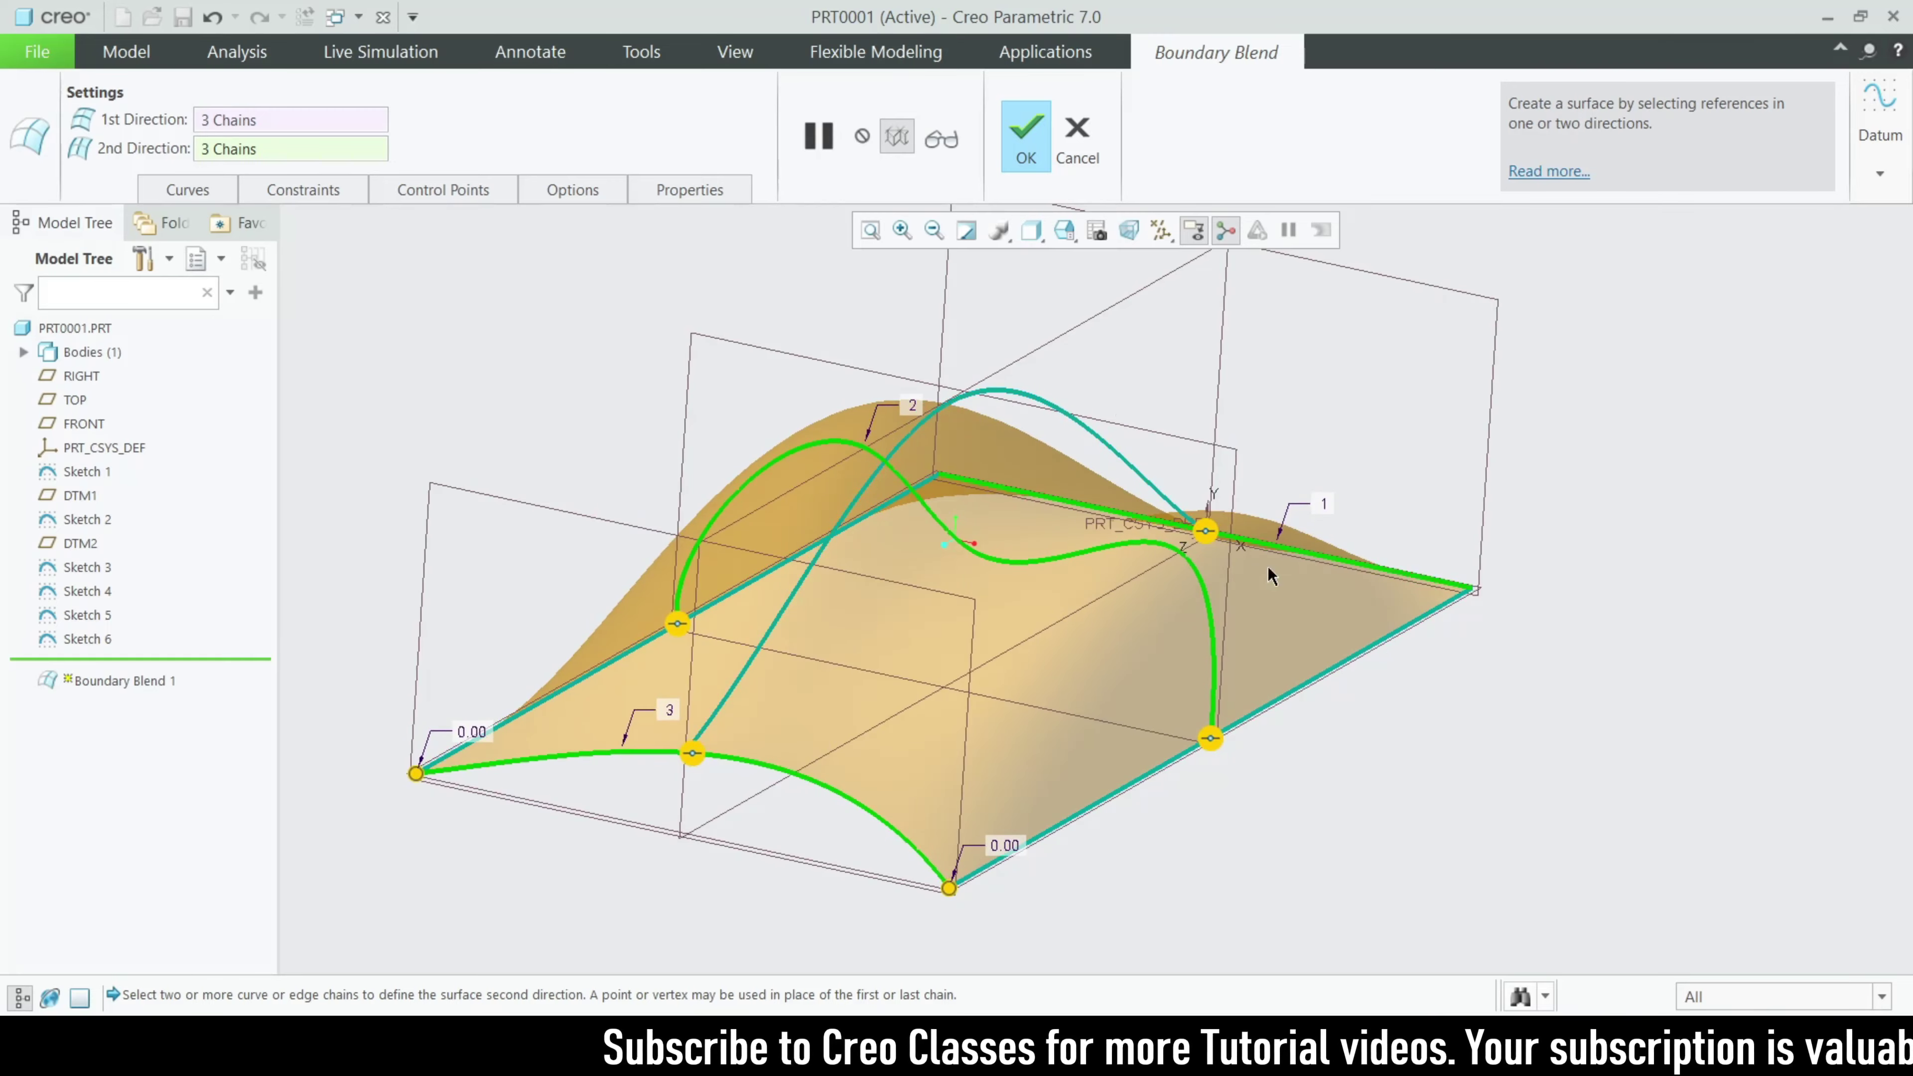
{"action": "middle_click_drag", "start_coordinate": [1274, 579], "coordinate": [1235, 661]}
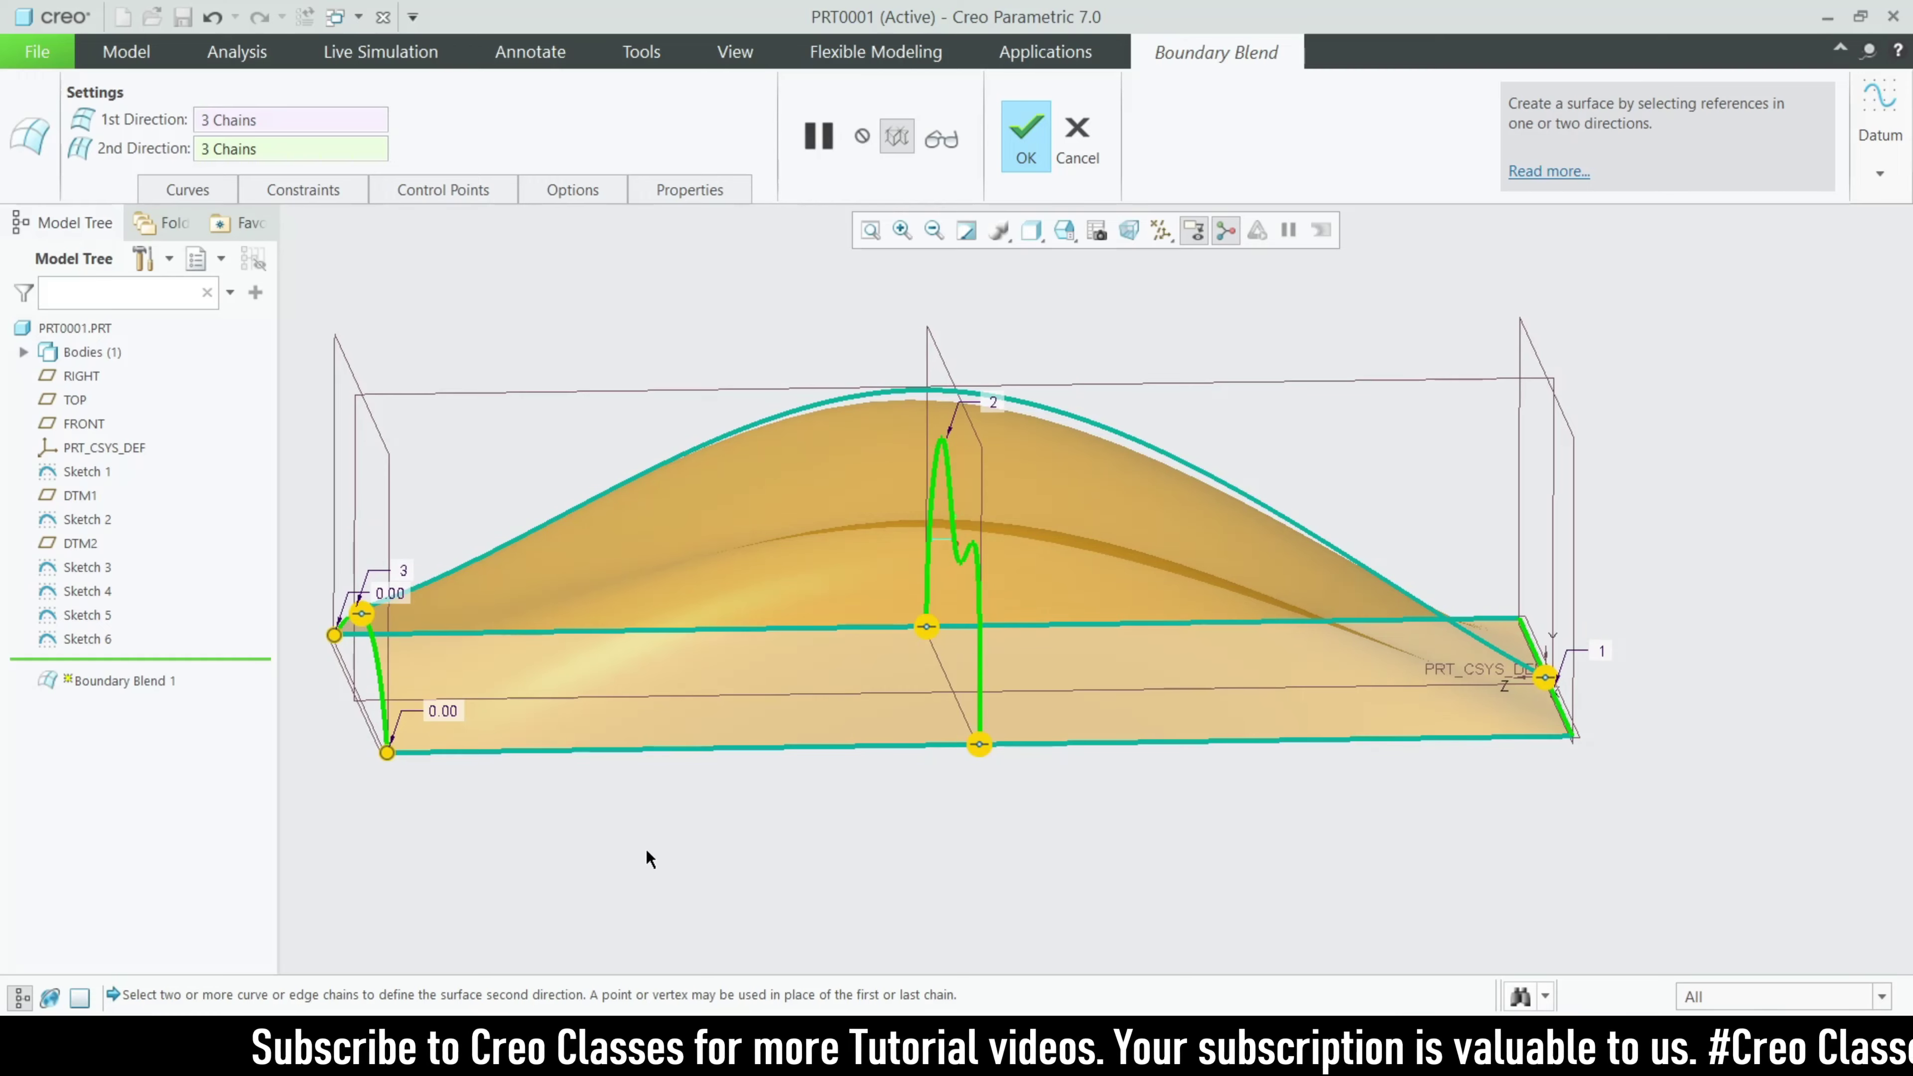
{"action": "key", "text": "ctrl+d"}
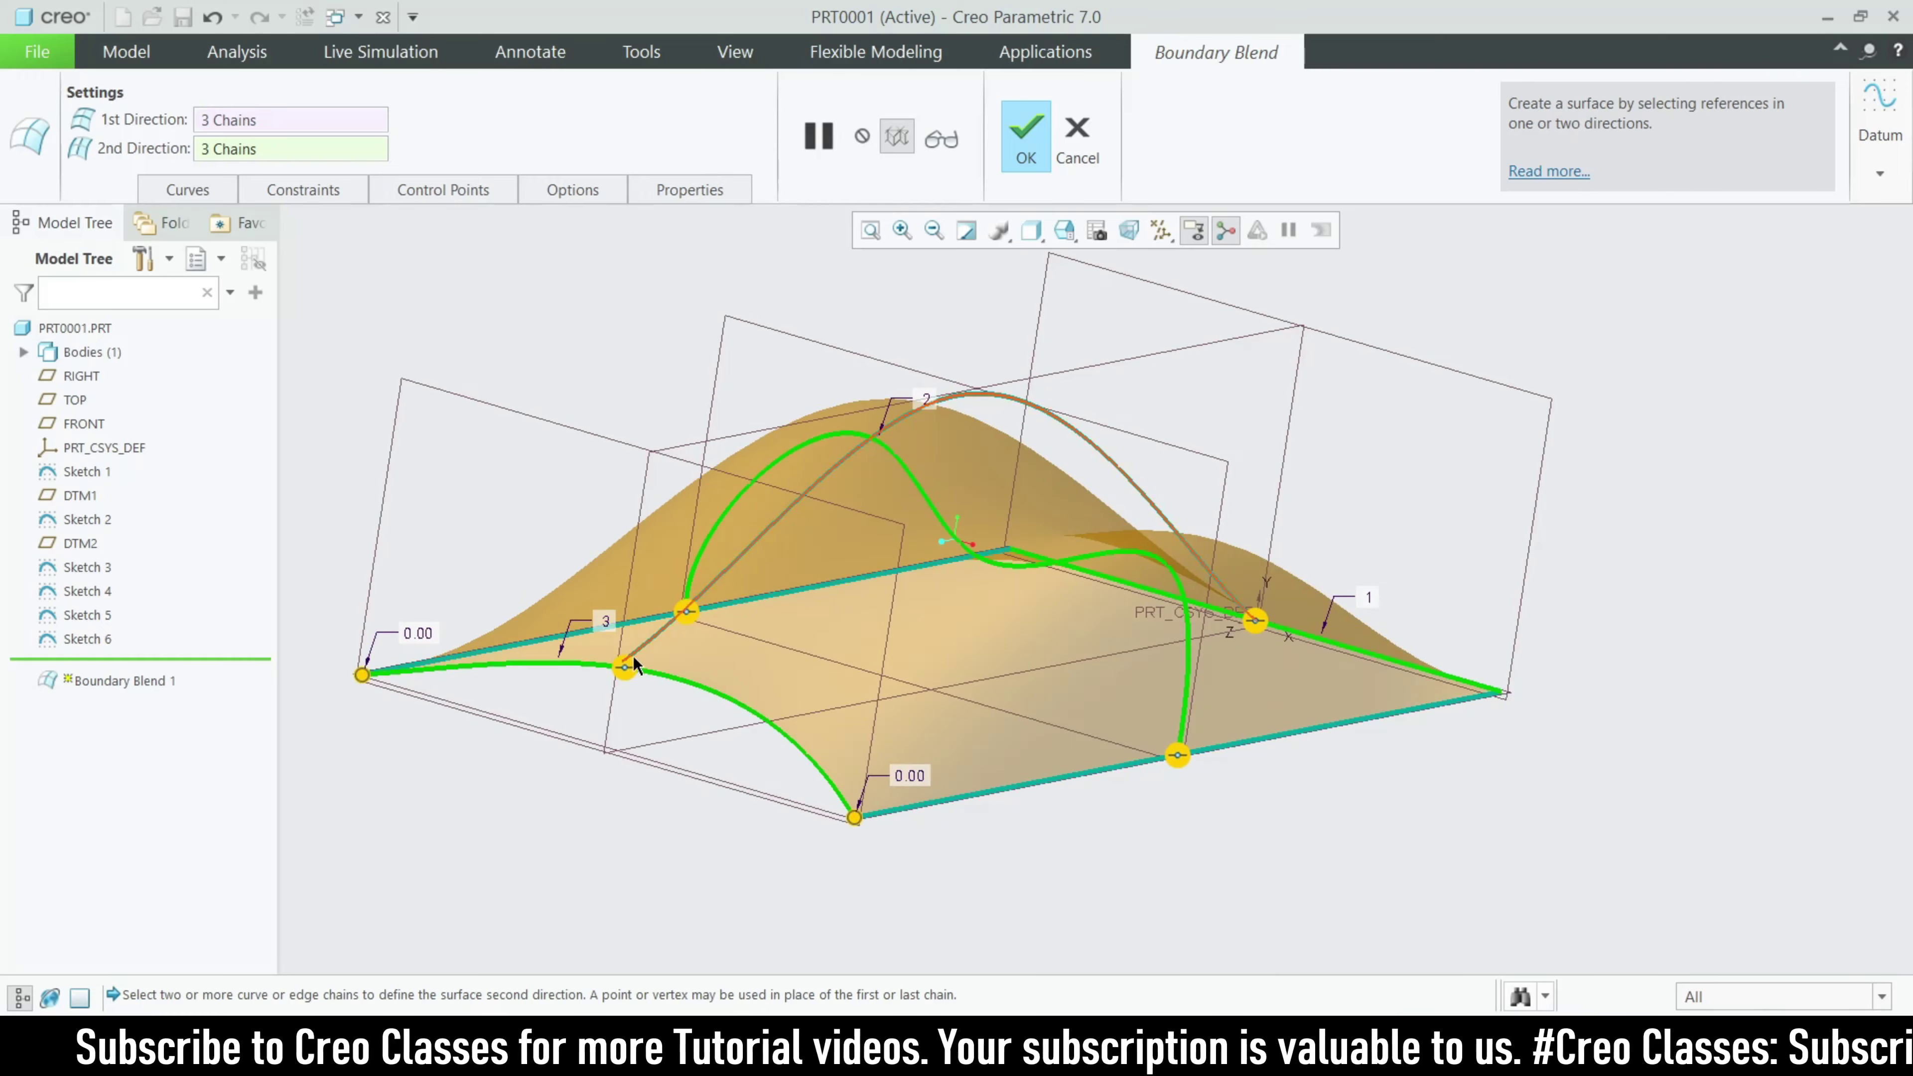
{"action": "middle_click_drag", "start_coordinate": [1239, 822], "coordinate": [1081, 513]}
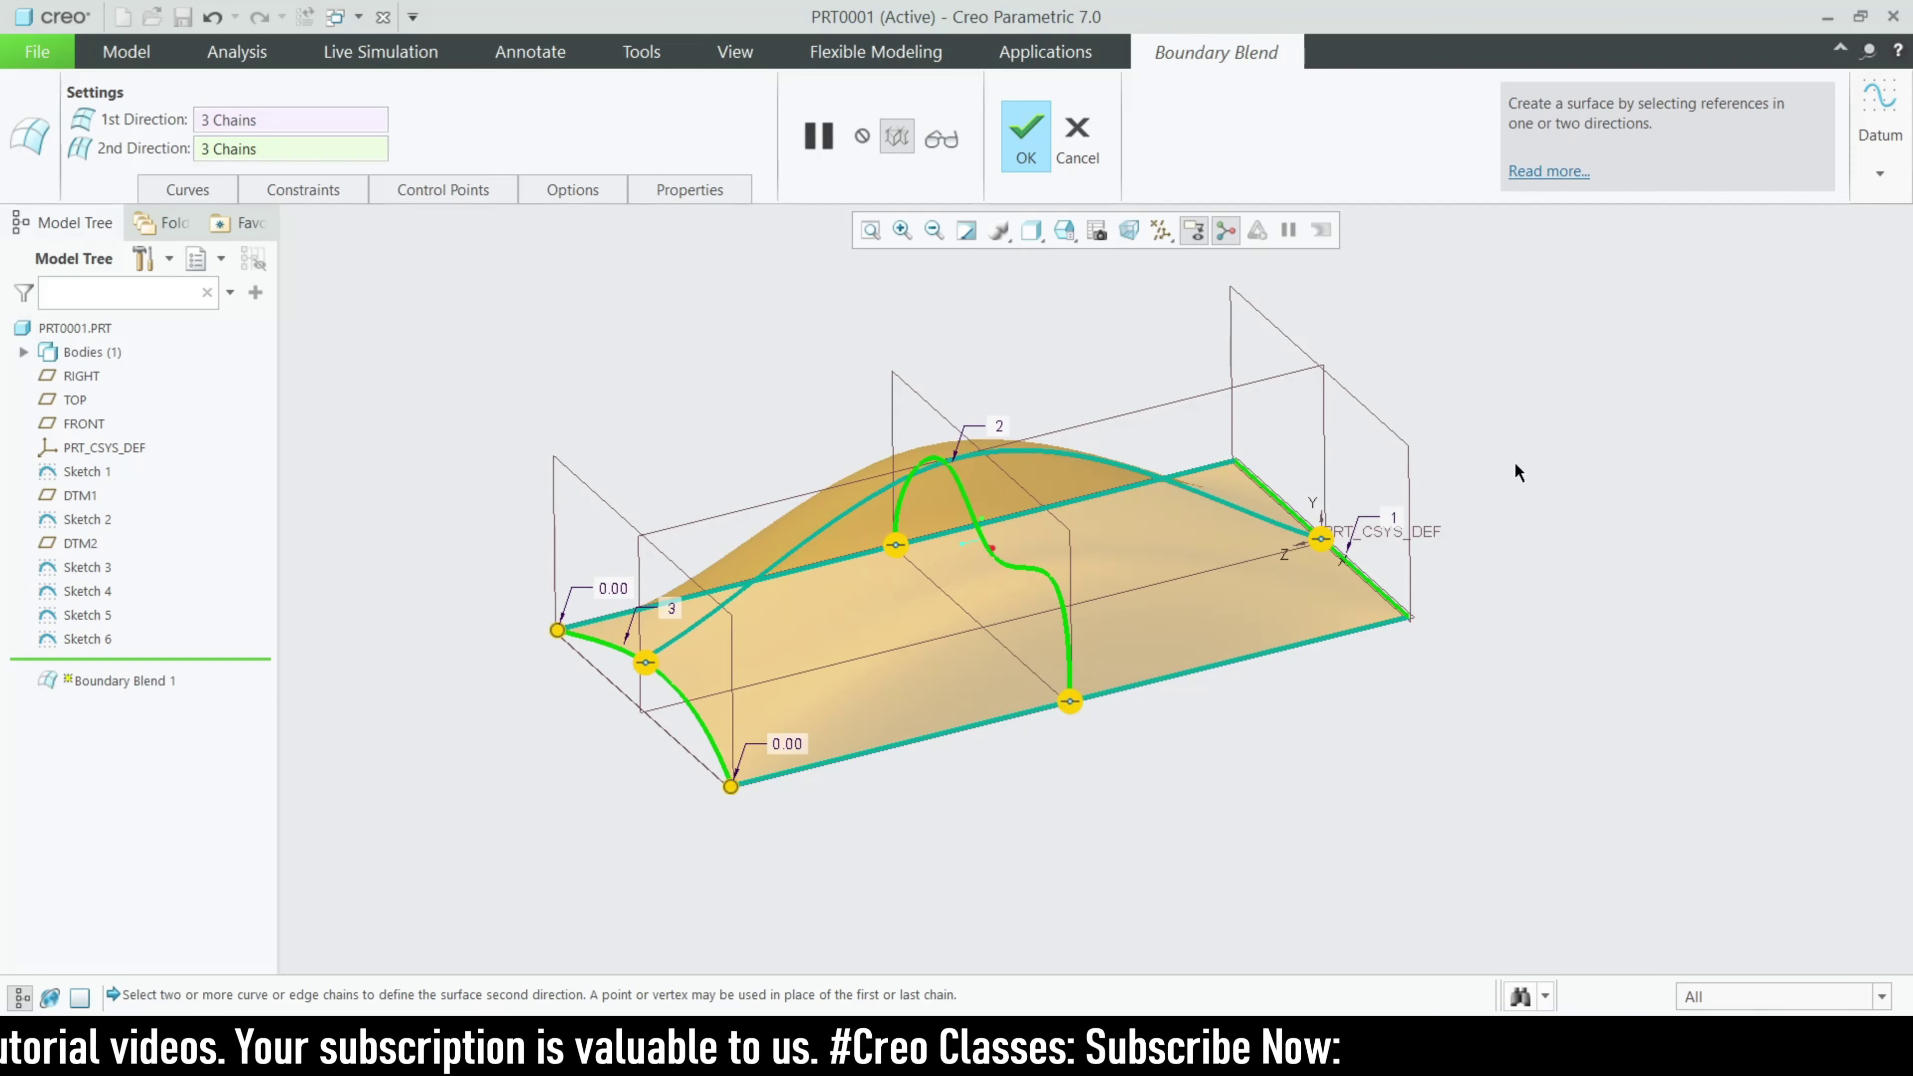
{"action": "middle_click_drag", "start_coordinate": [1515, 471], "coordinate": [1431, 726]}
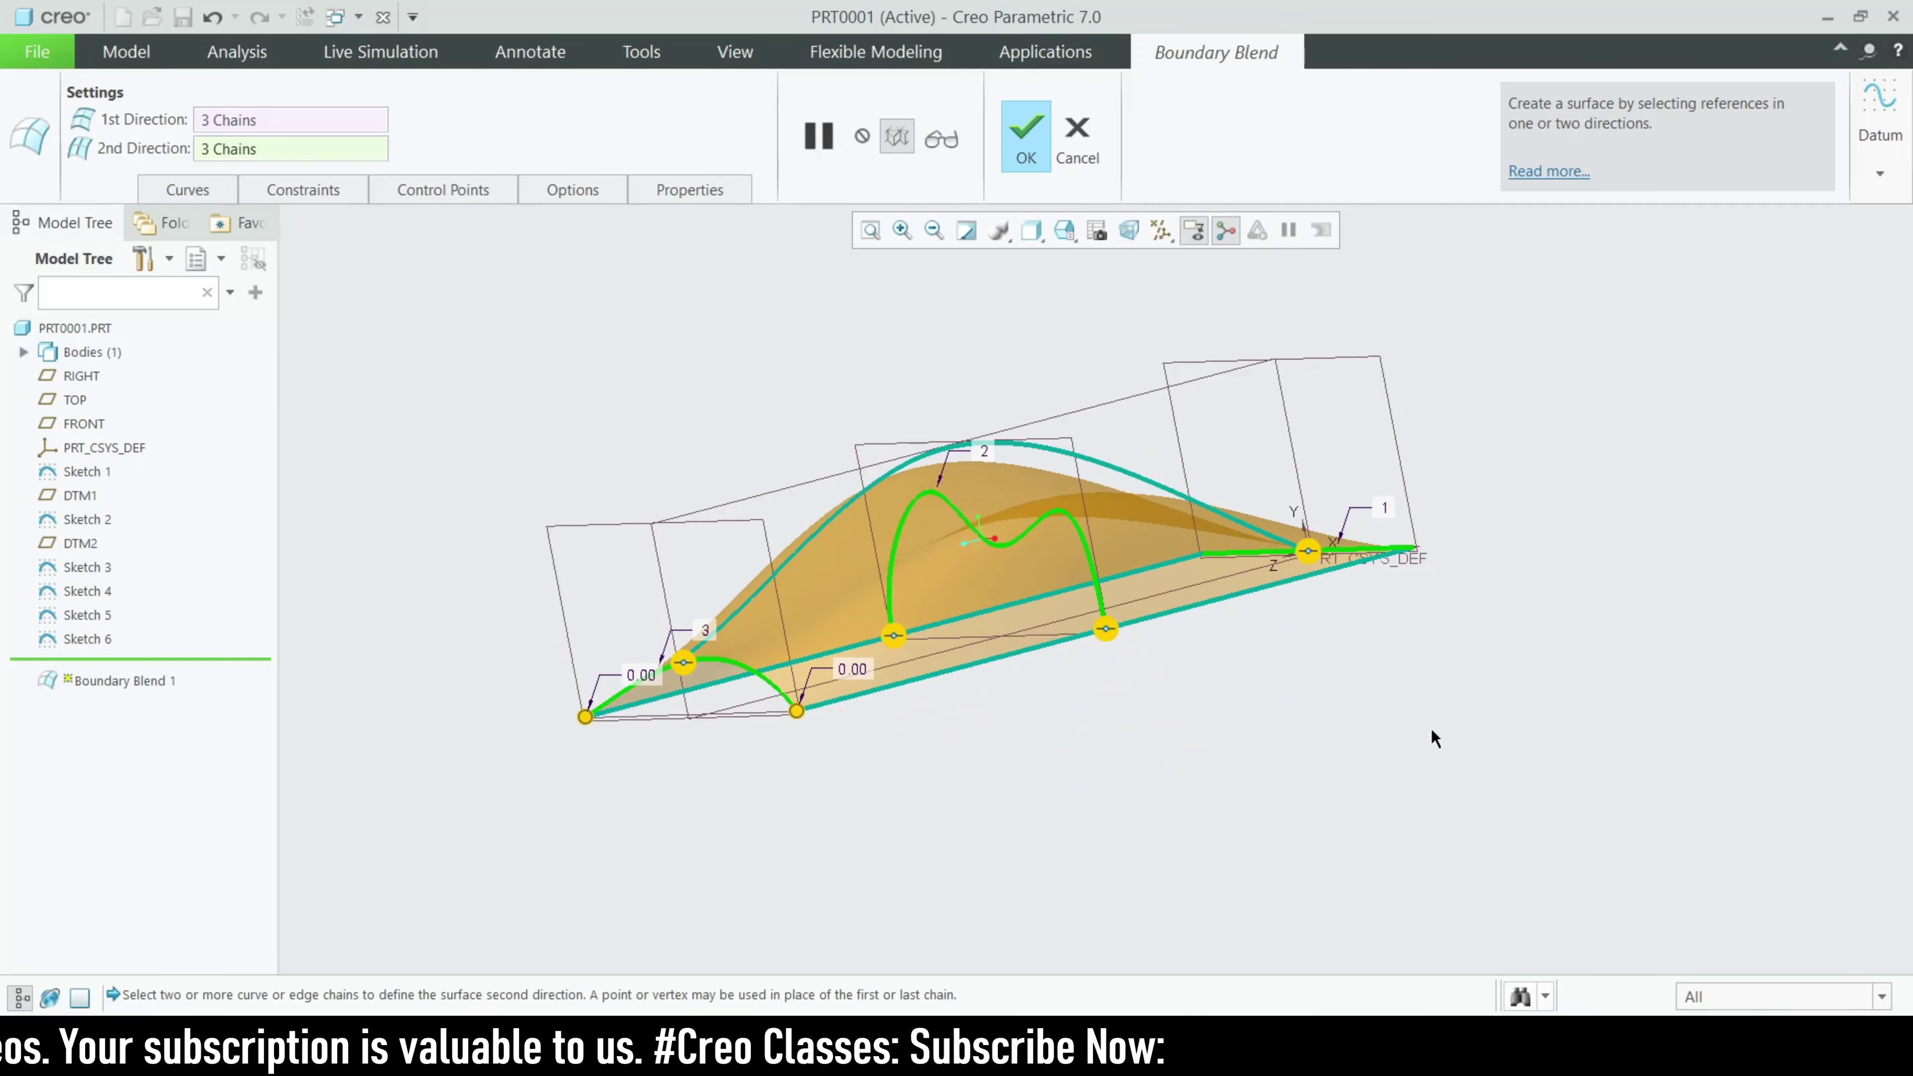
{"action": "middle_click_drag", "start_coordinate": [1301, 718], "coordinate": [1281, 697]}
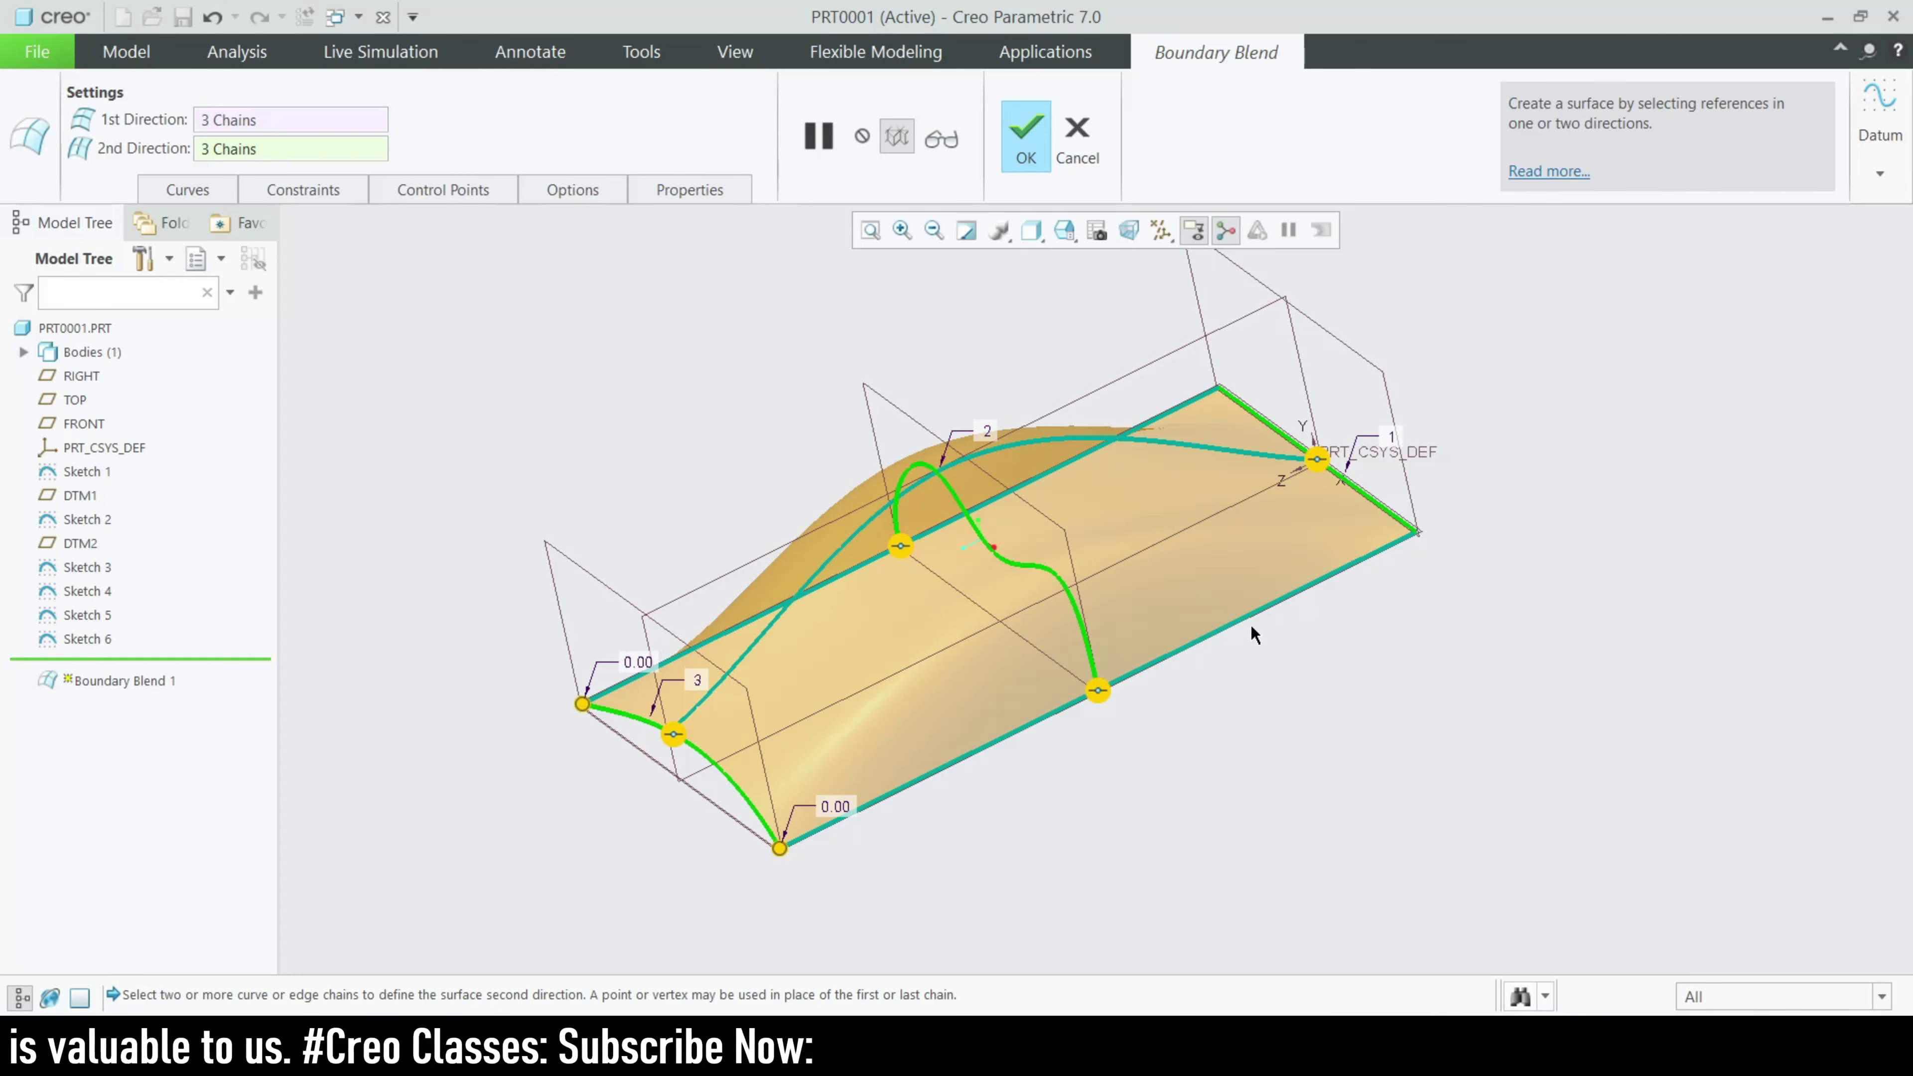
Review the three first-direction chains in the blend's curve list and match each one to its curve on the model
{"action": "left_click", "coordinate": [214, 190]}
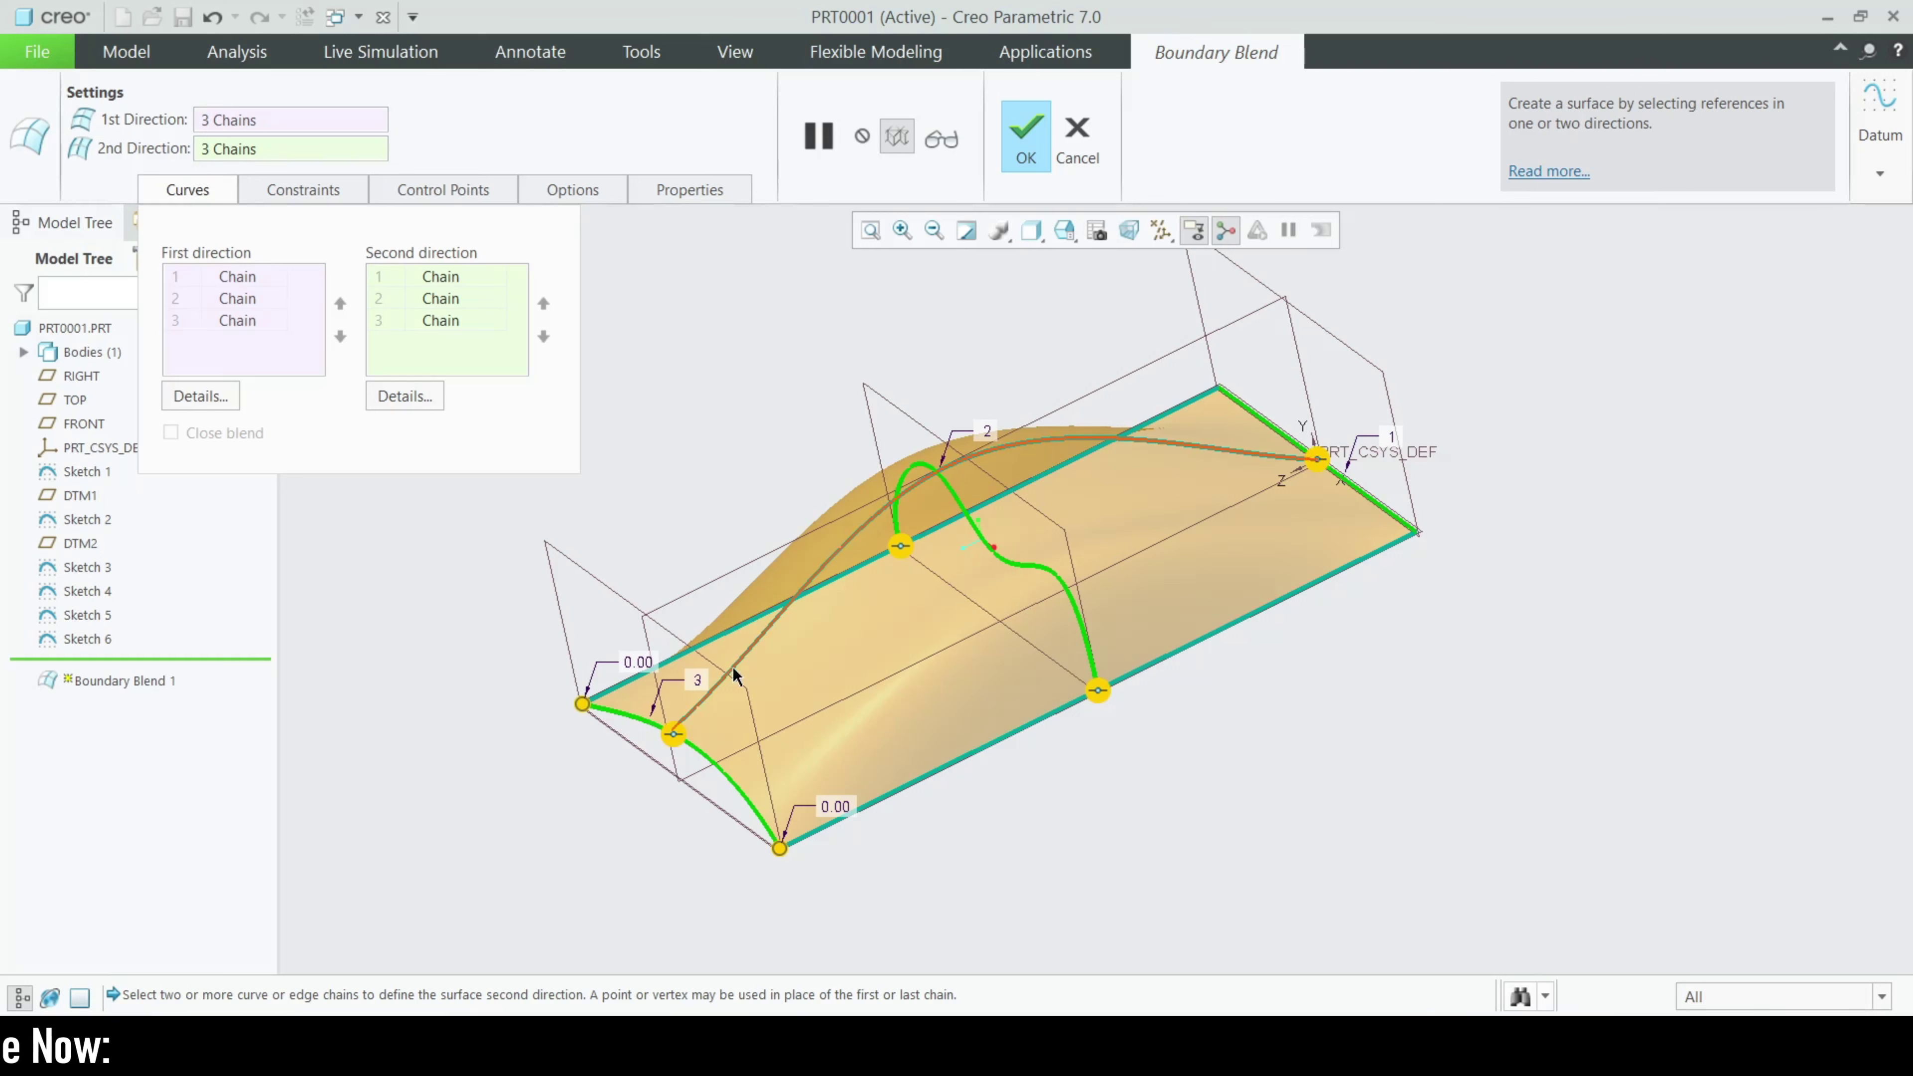
{"action": "left_click", "coordinate": [164, 300]}
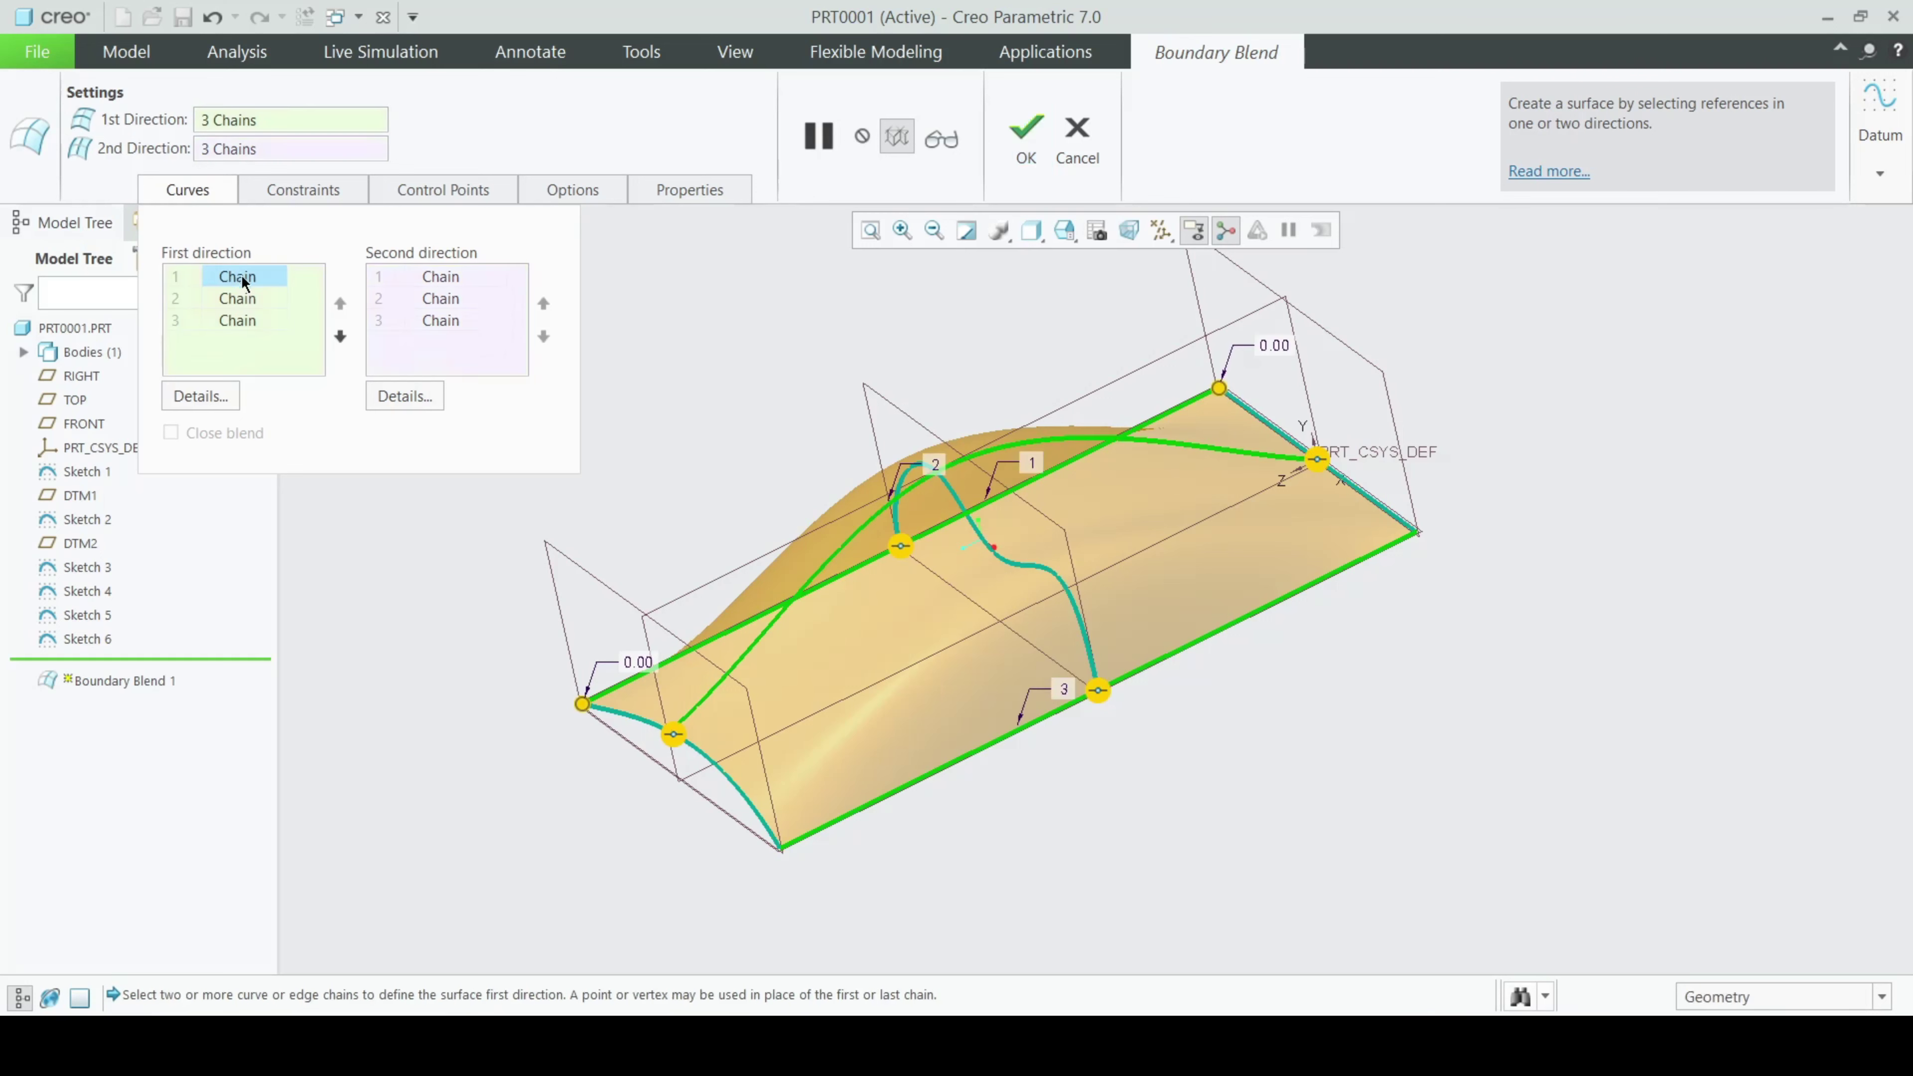
{"action": "left_click", "coordinate": [249, 322]}
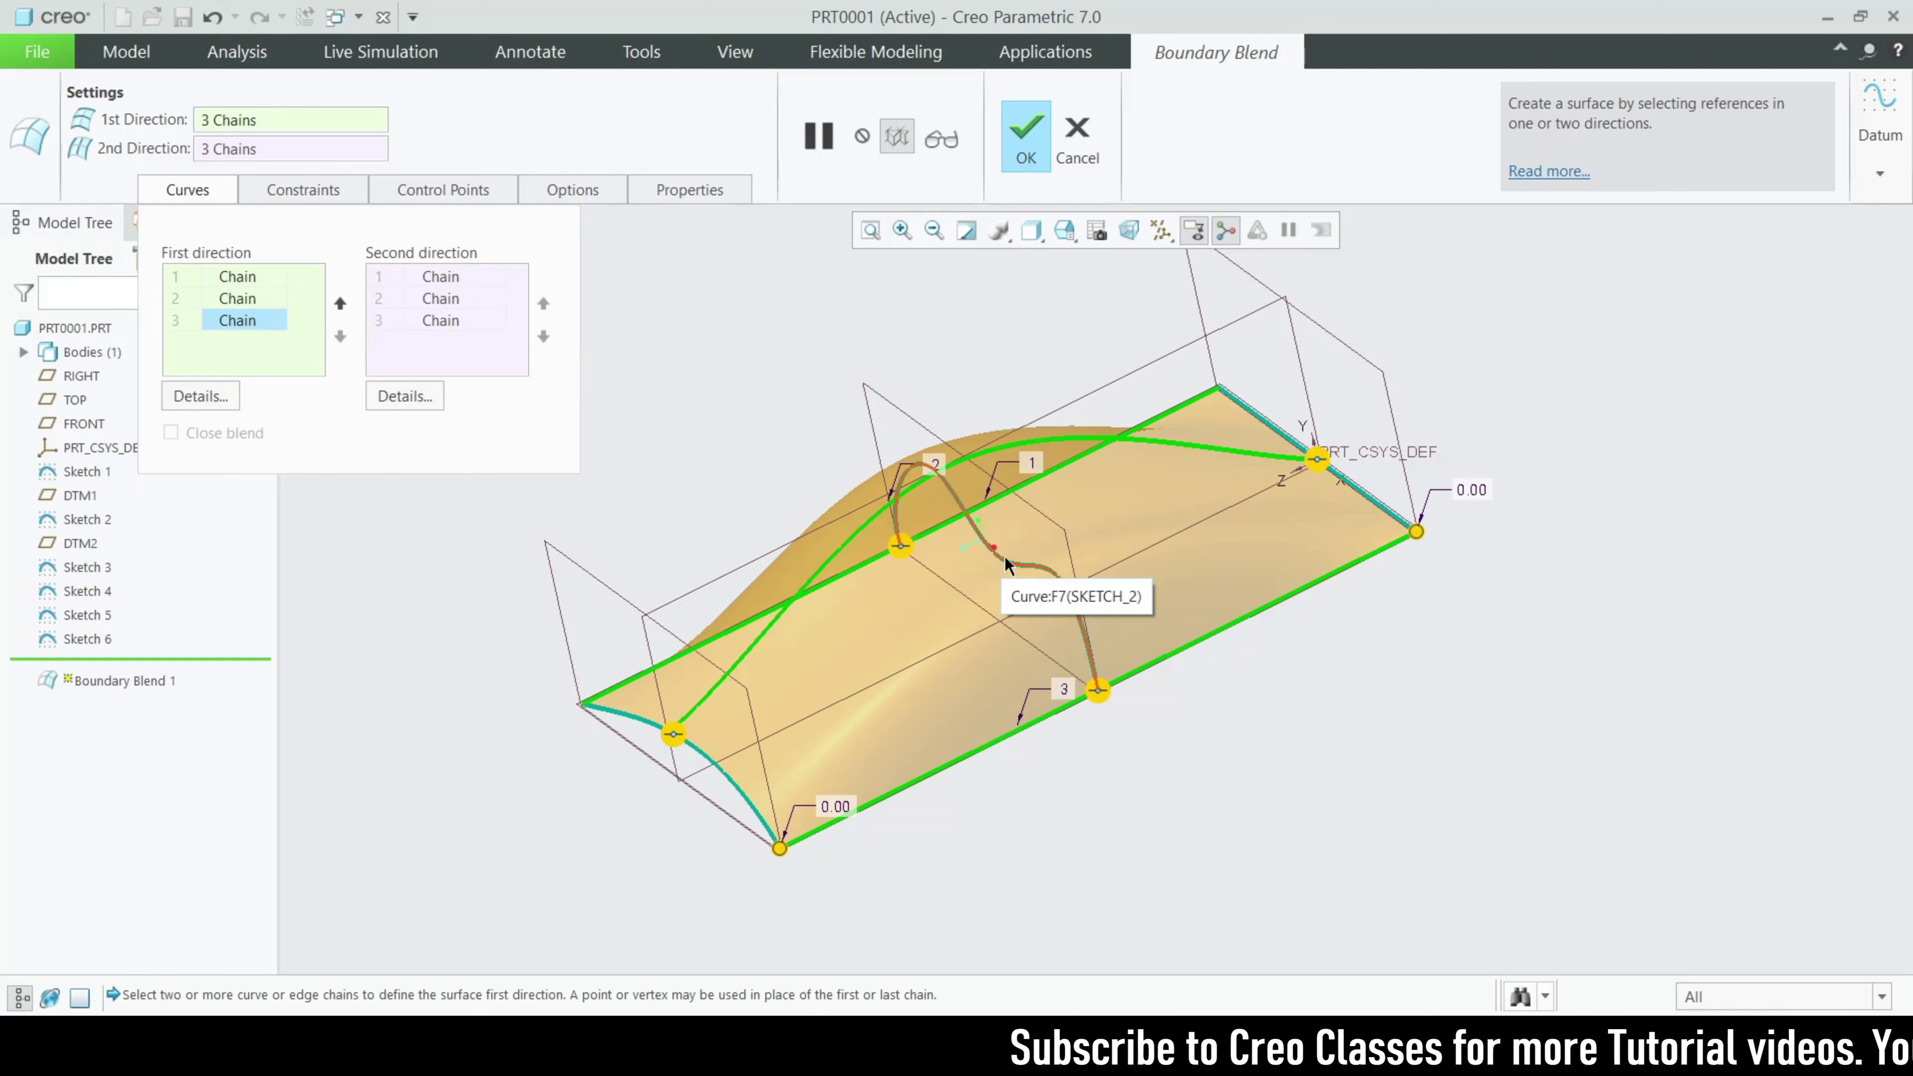
{"action": "middle_click_drag", "start_coordinate": [951, 596], "coordinate": [801, 501]}
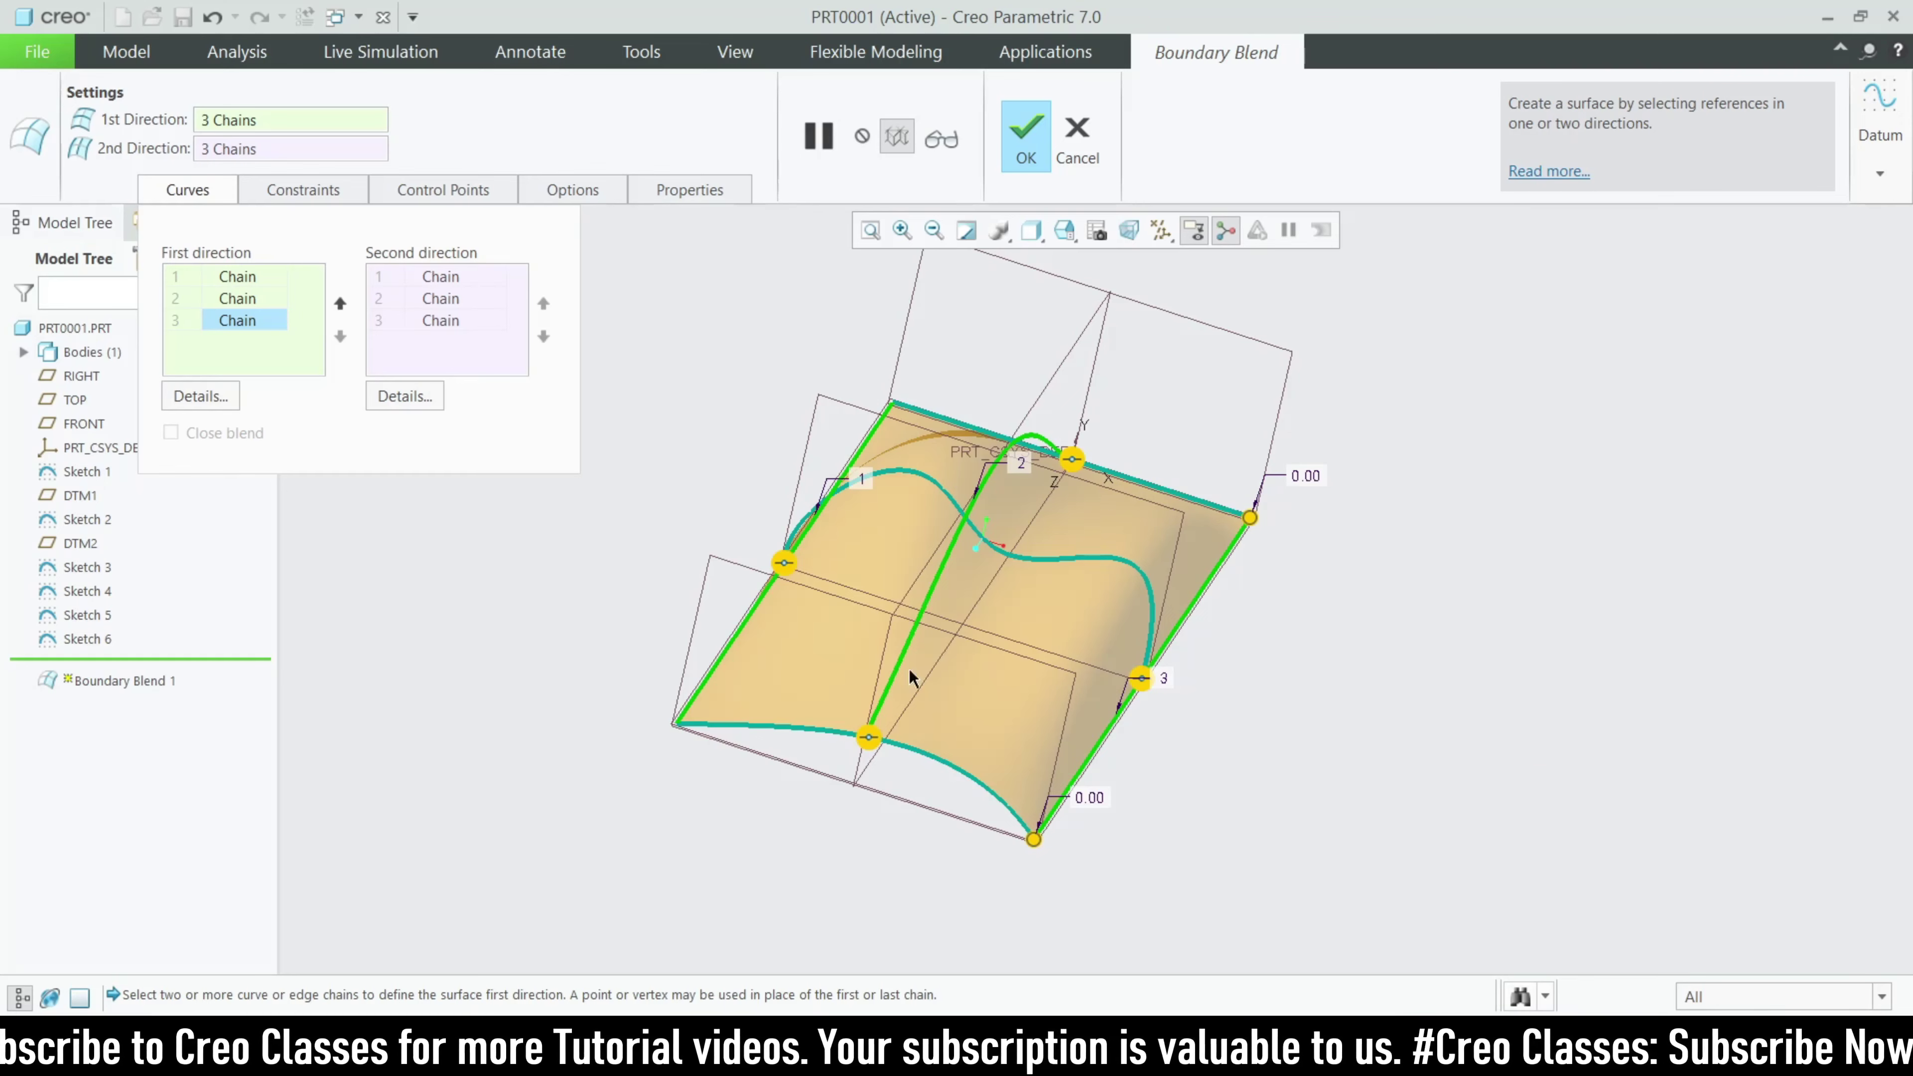
{"action": "middle_click_drag", "start_coordinate": [559, 668], "coordinate": [527, 663]}
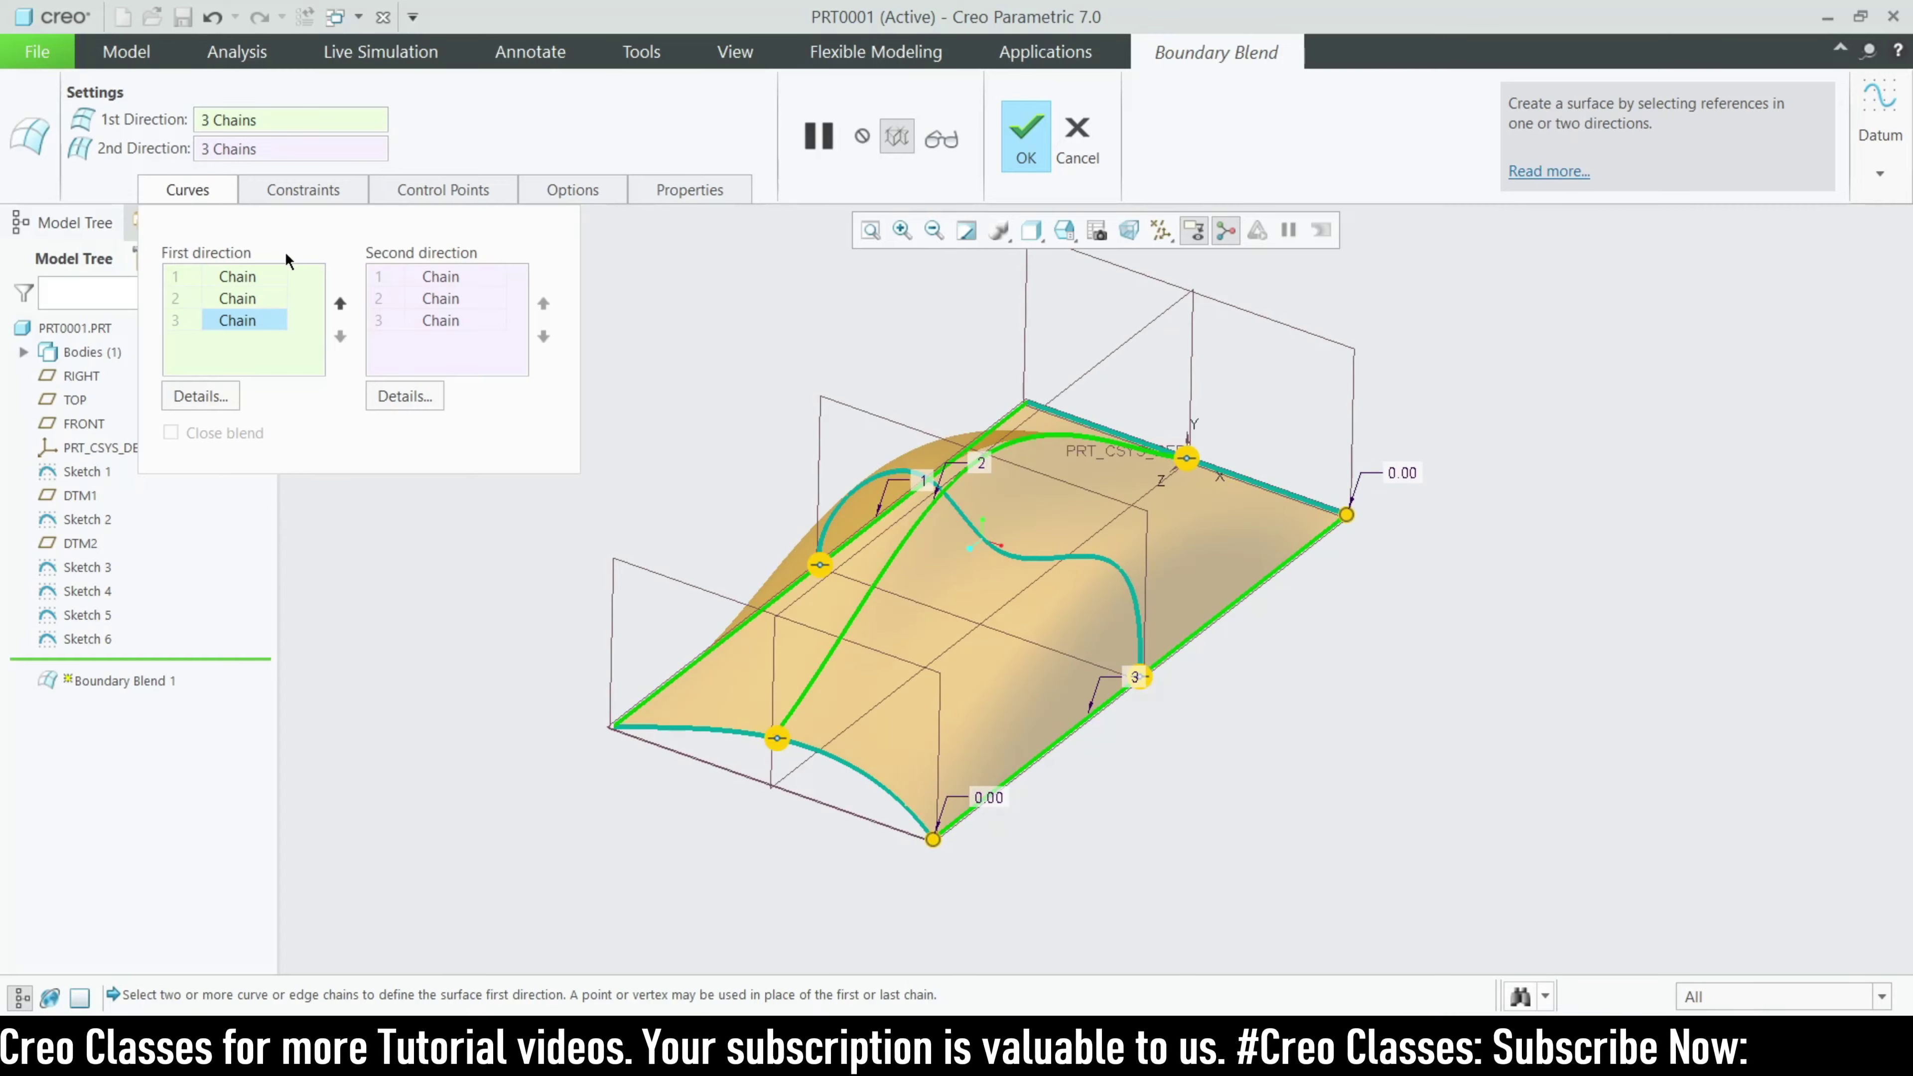
{"action": "middle_click_drag", "start_coordinate": [1092, 573], "coordinate": [678, 799]}
{"action": "mouse_move", "coordinate": [798, 601]}
{"action": "middle_mouse_down"}
{"action": "mouse_move", "coordinate": [867, 637]}
{"action": "mouse_move", "coordinate": [793, 592]}
{"action": "middle_mouse_up"}
{"action": "left_click", "coordinate": [248, 301]}
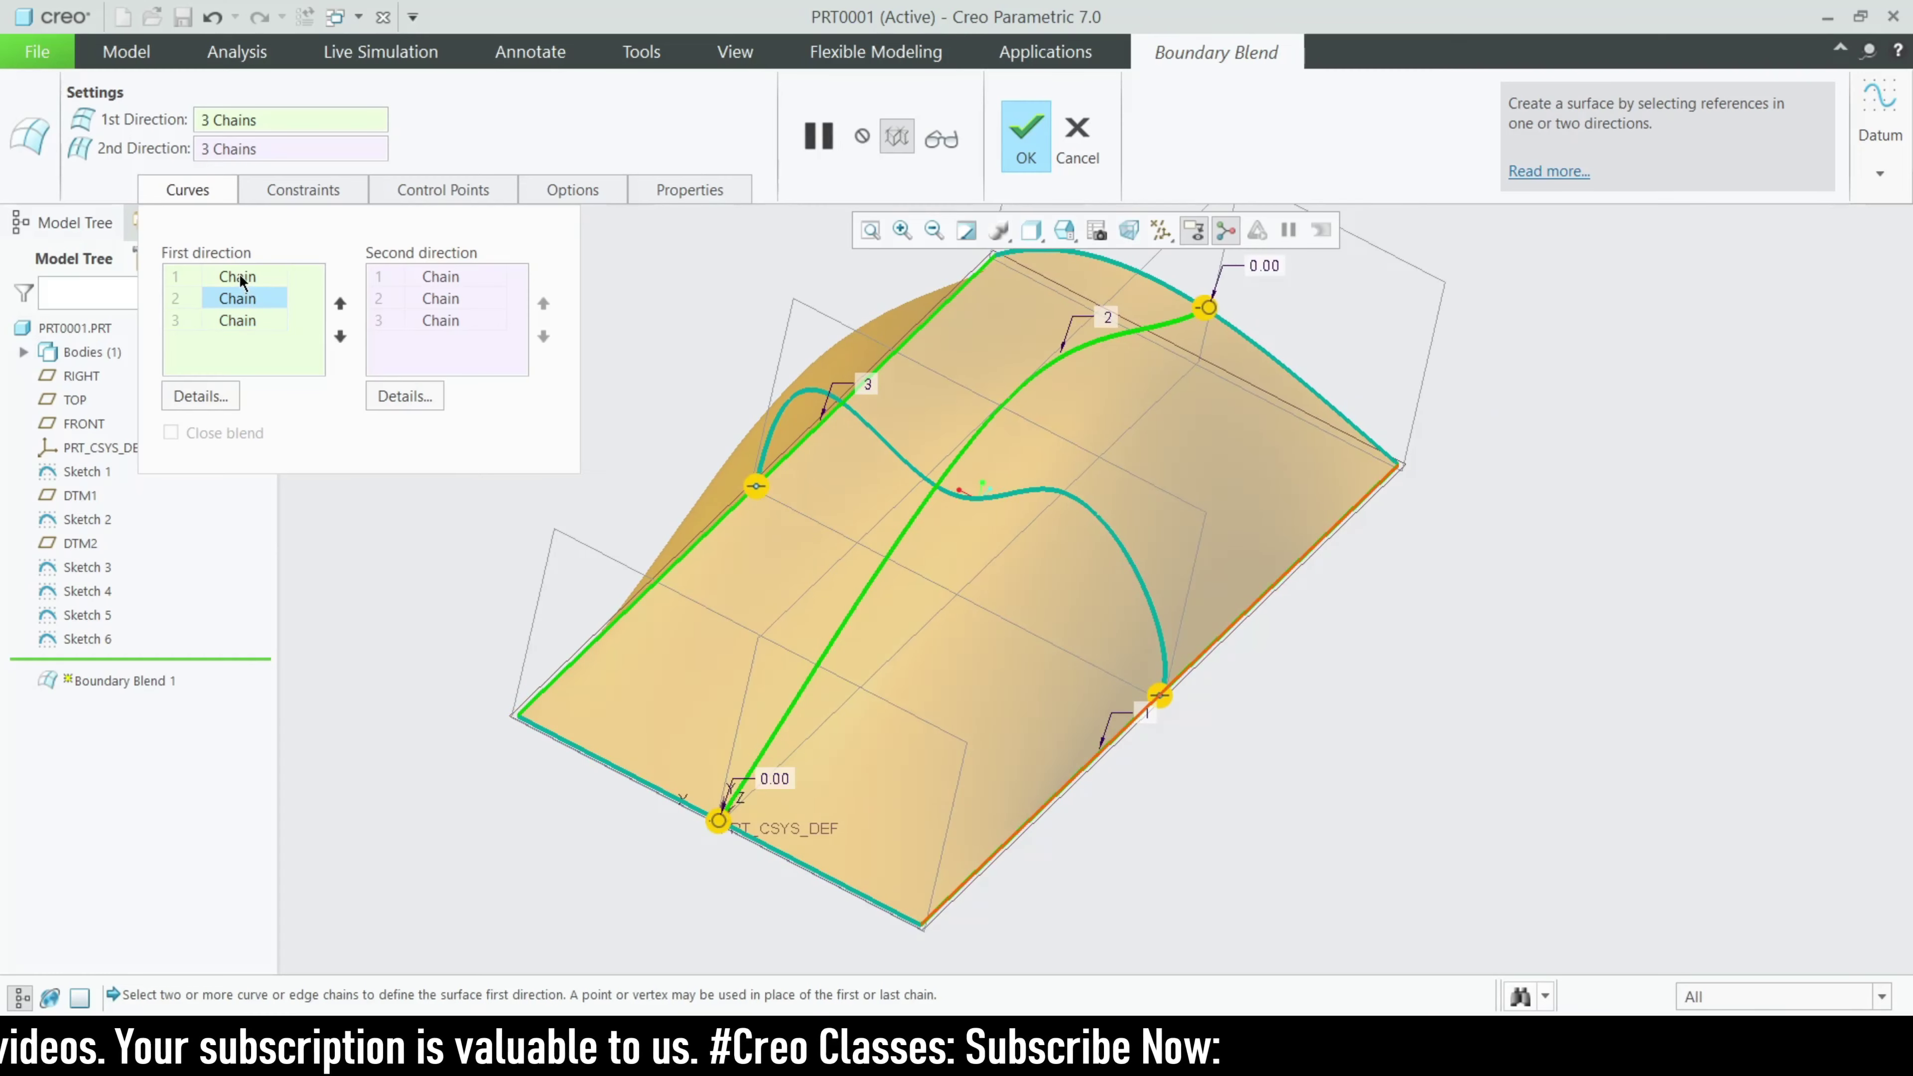
{"action": "left_click", "coordinate": [244, 277]}
{"action": "left_click", "coordinate": [250, 322]}
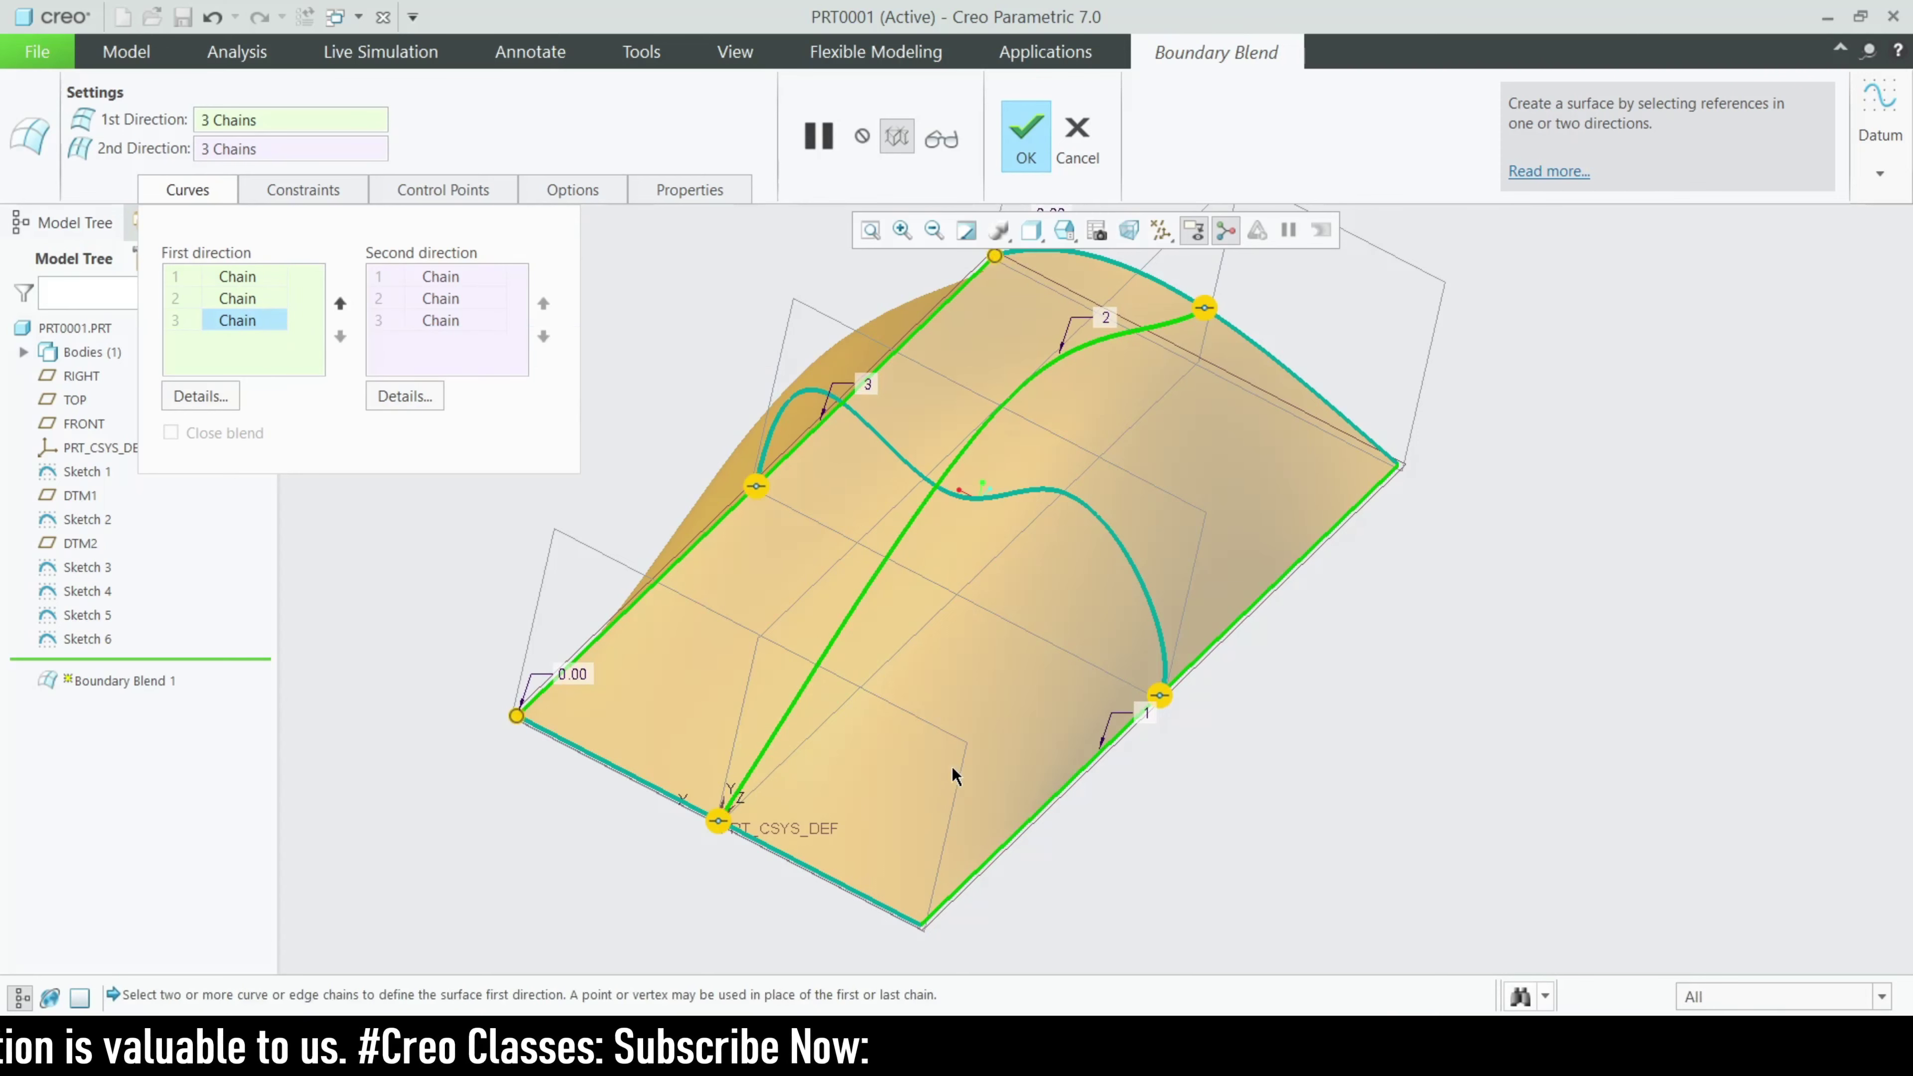
{"action": "left_click", "coordinate": [242, 278]}
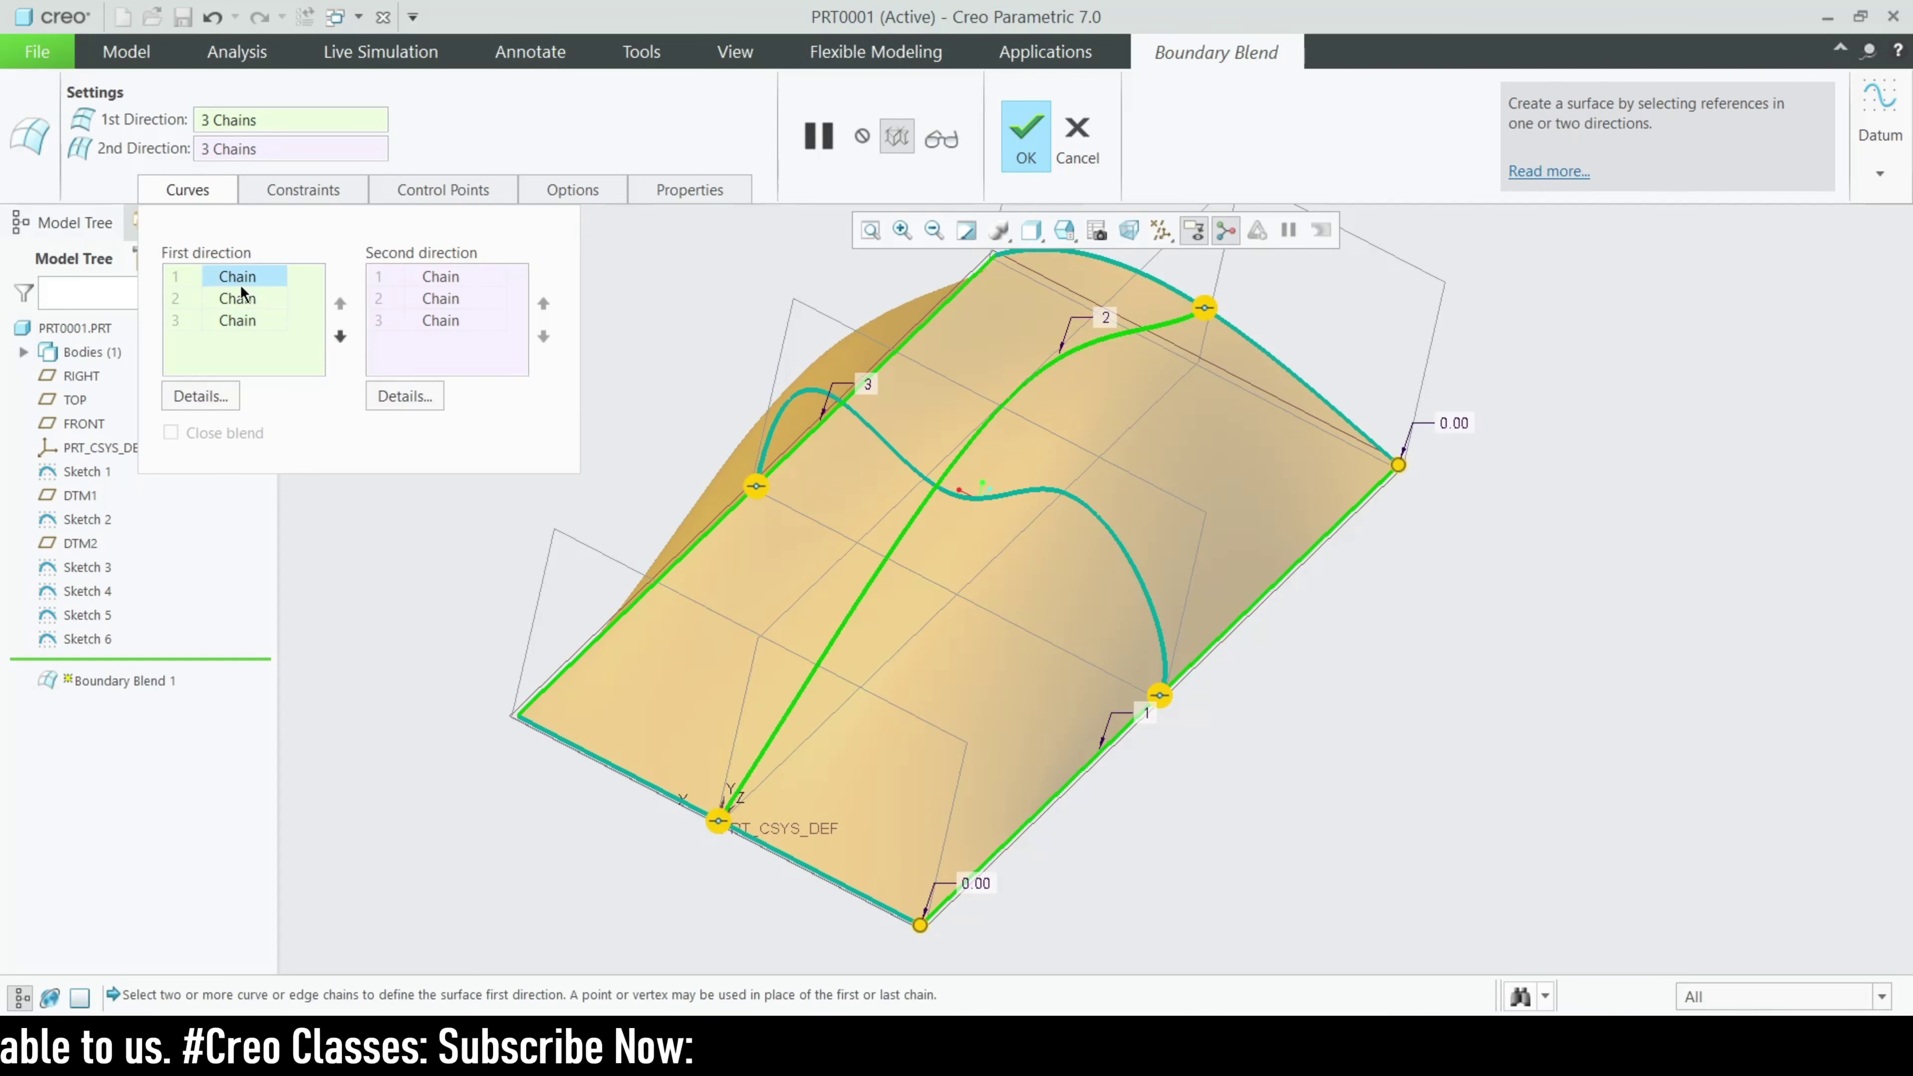
{"action": "left_click", "coordinate": [249, 301]}
Try moving the third first-direction chain up to second place in the connection sequence, and return it to third place
{"action": "left_click", "coordinate": [249, 321]}
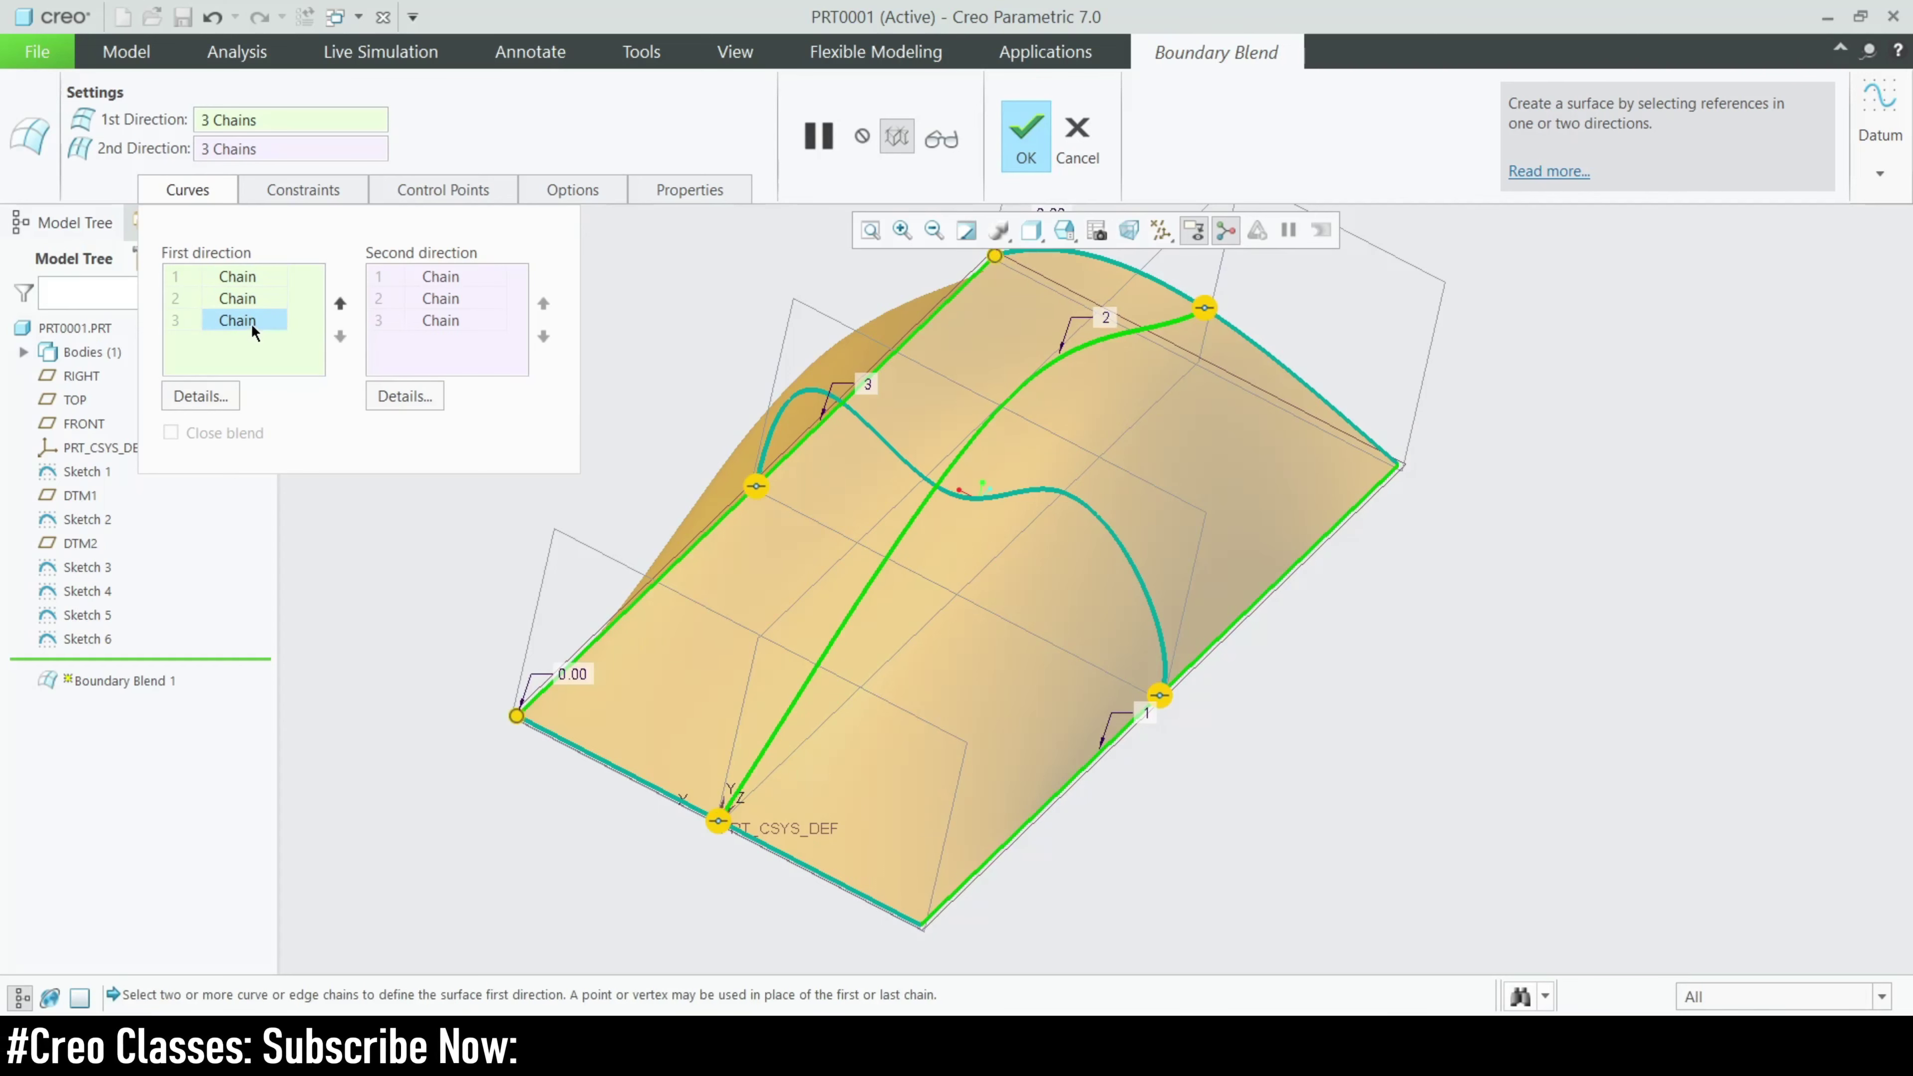
{"action": "left_click", "coordinate": [341, 304]}
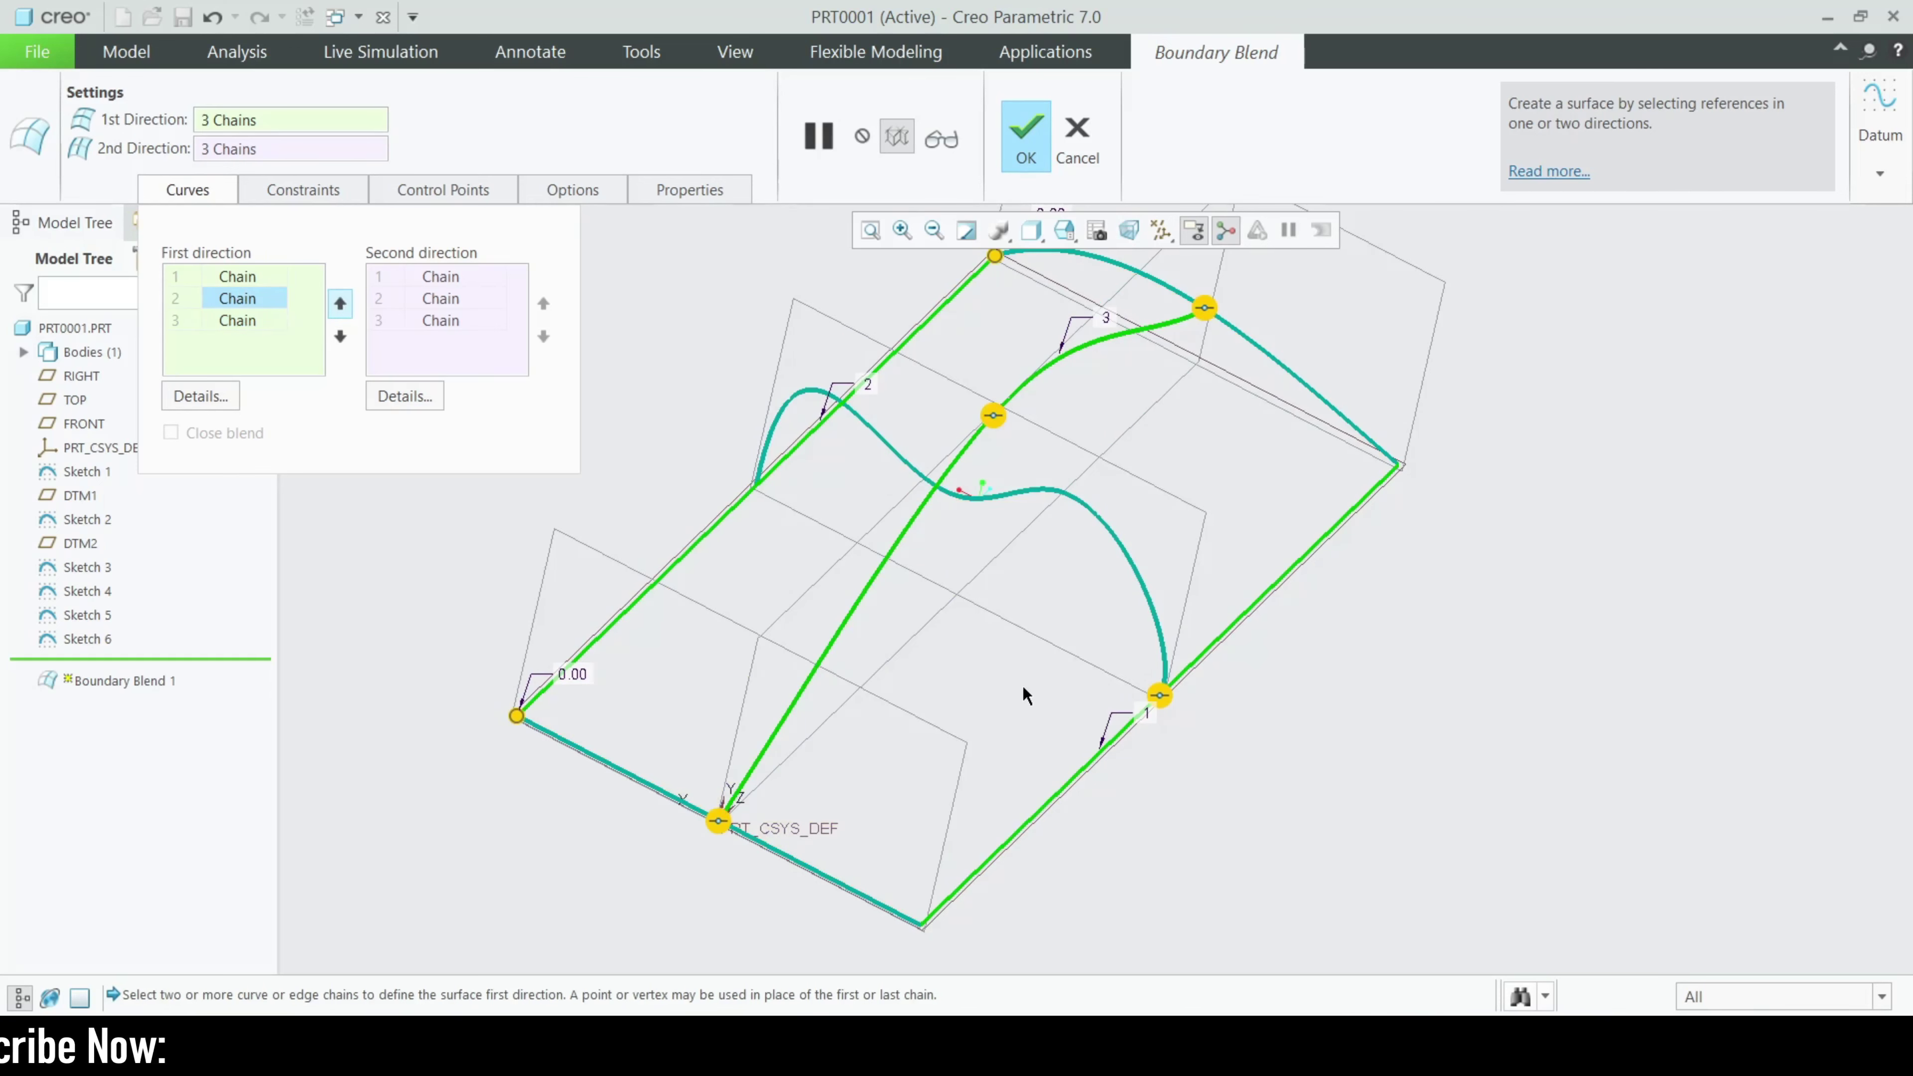
{"action": "middle_click_drag", "start_coordinate": [1023, 684], "coordinate": [1007, 629]}
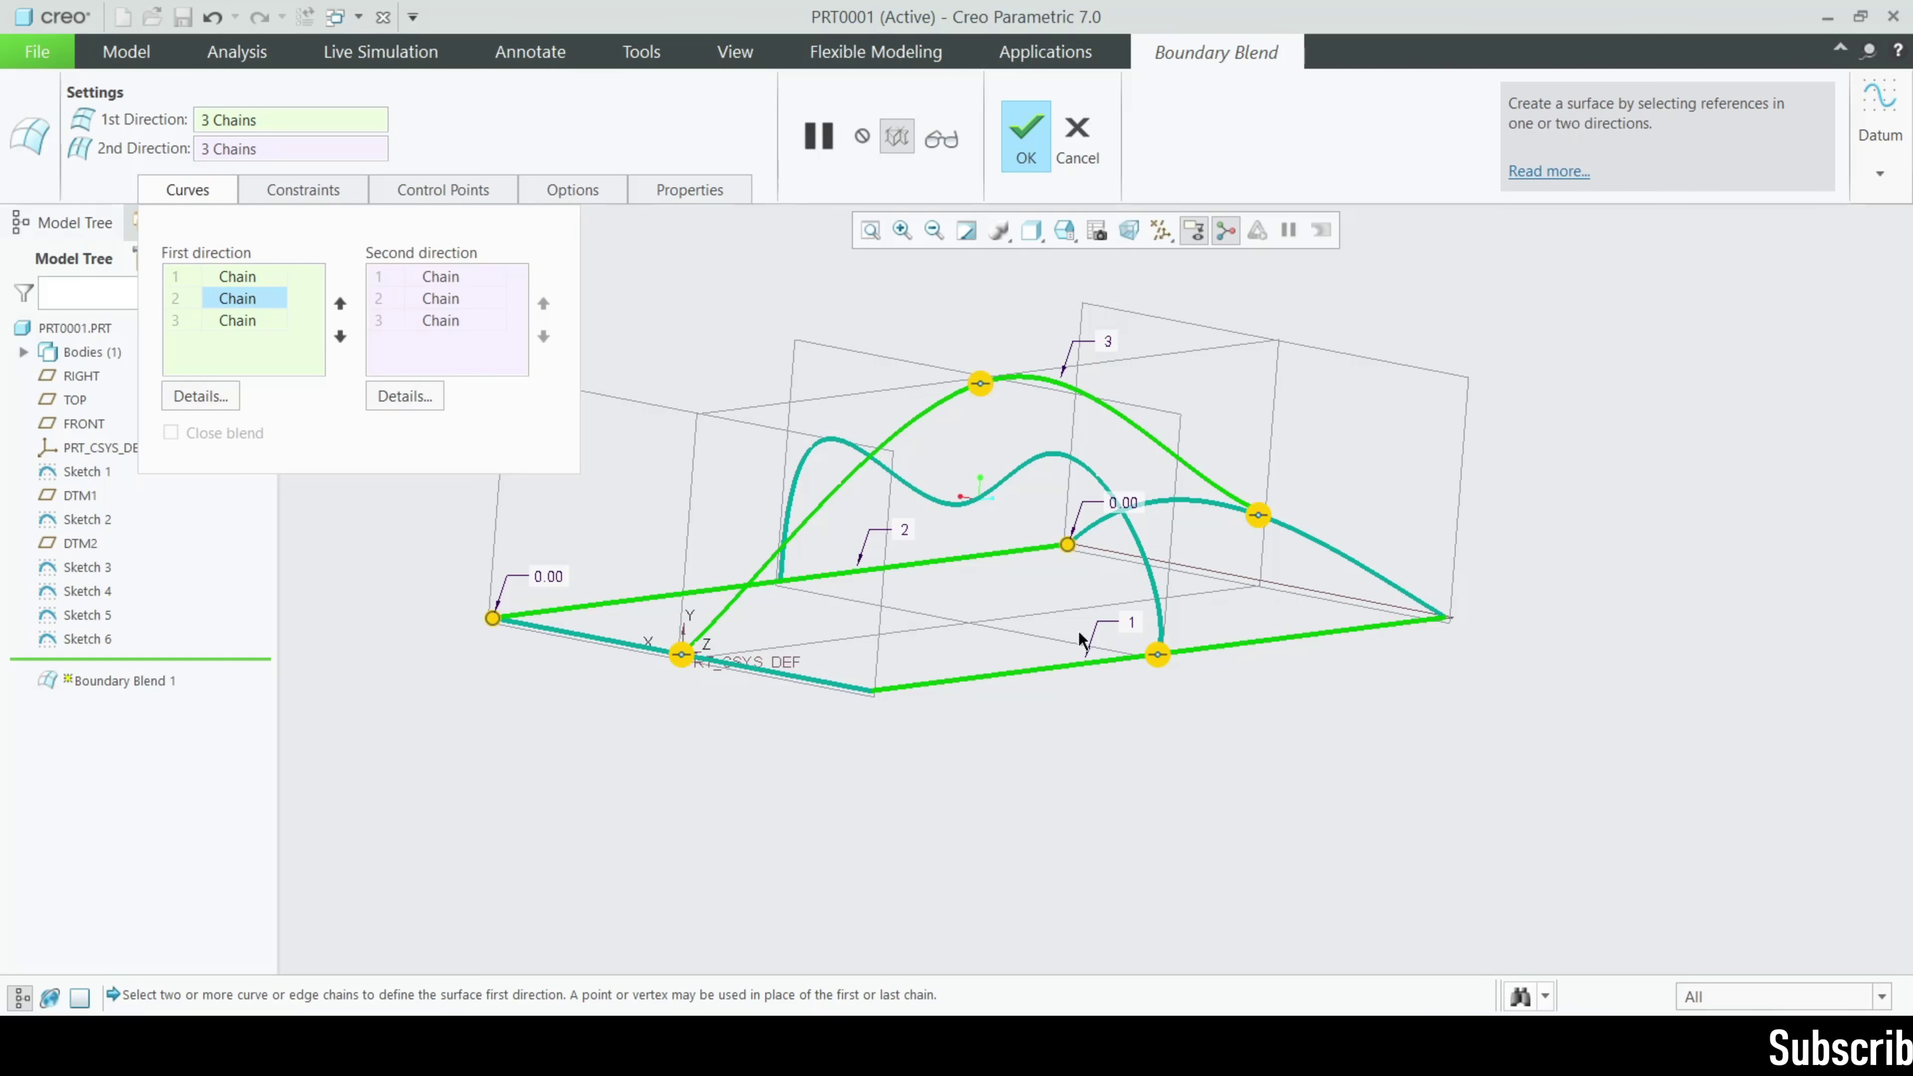
{"action": "left_click", "coordinate": [341, 337]}
Review the second-direction chains and move the third one, the arched end curve, up to second place in the connection sequence
{"action": "left_click", "coordinate": [450, 281]}
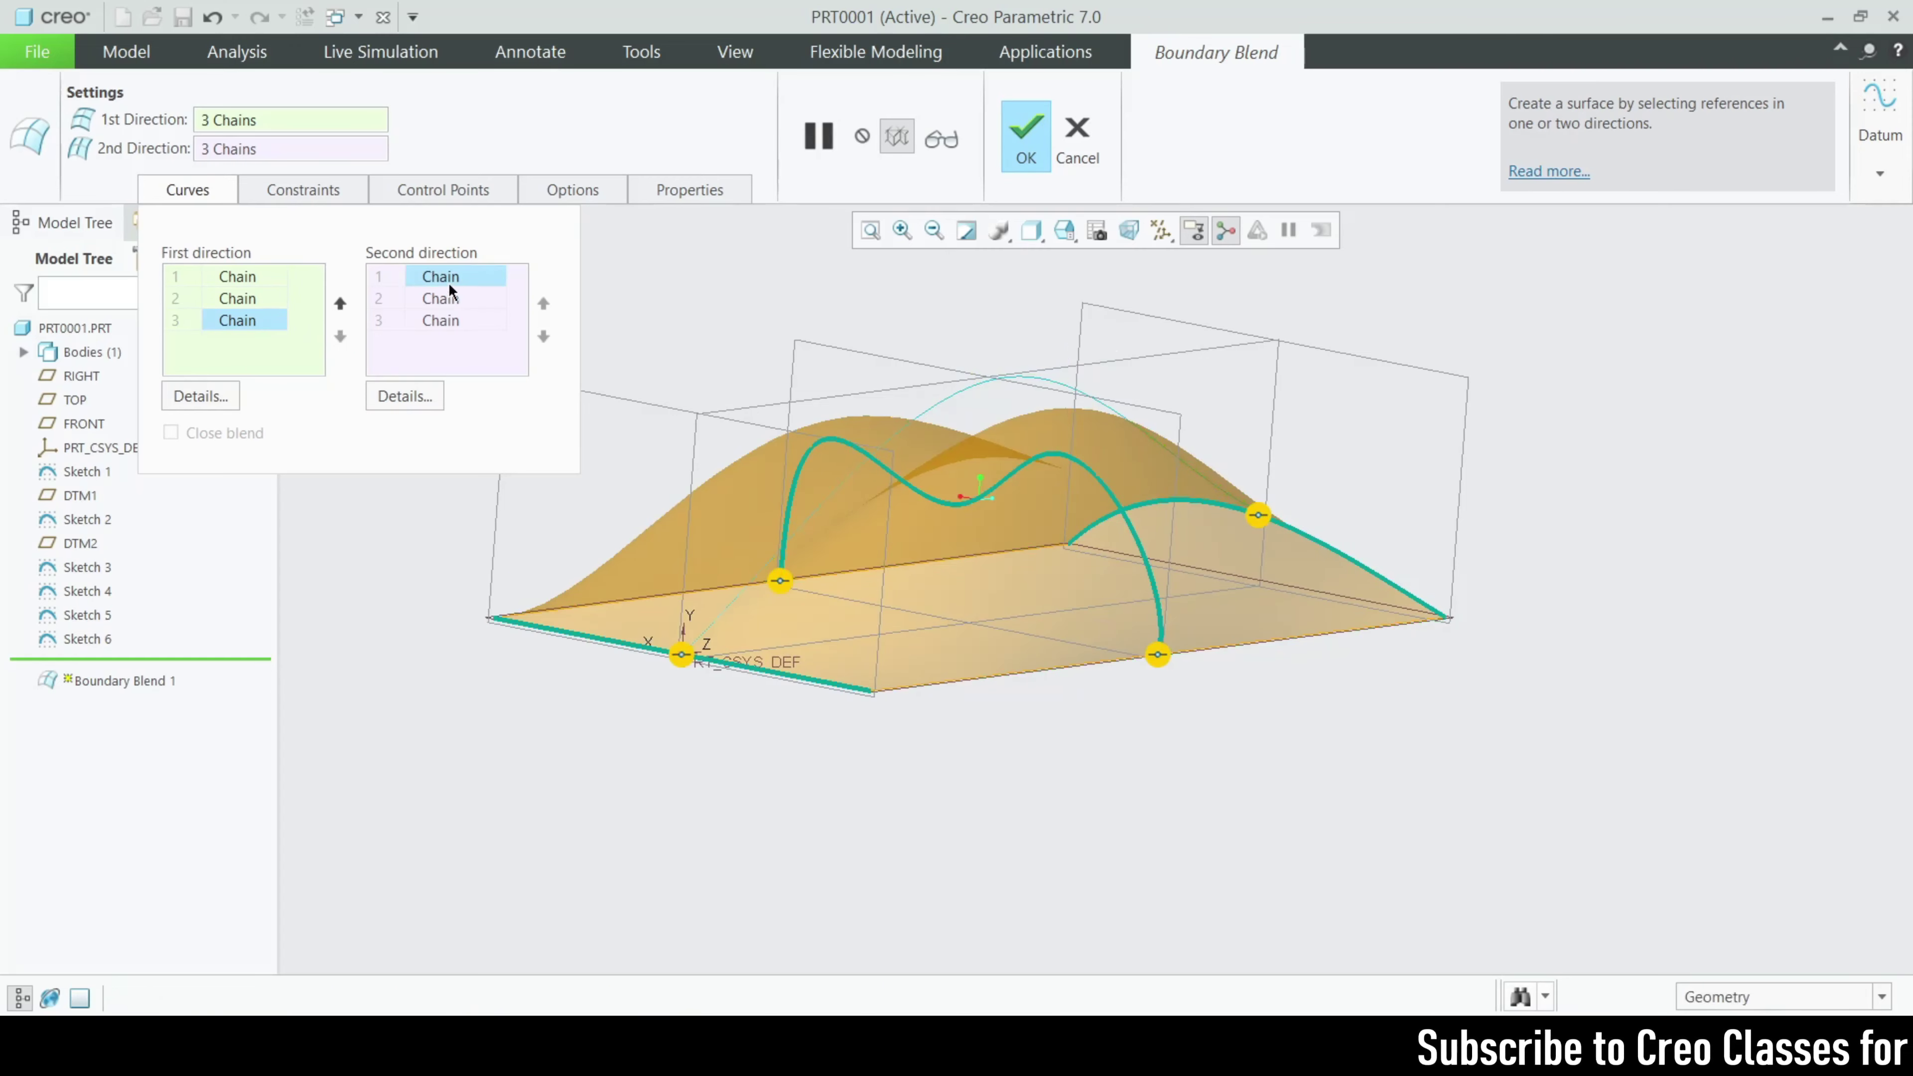
{"action": "middle_click_drag", "start_coordinate": [843, 761], "coordinate": [1245, 827]}
{"action": "key", "text": "ctrl+d"}
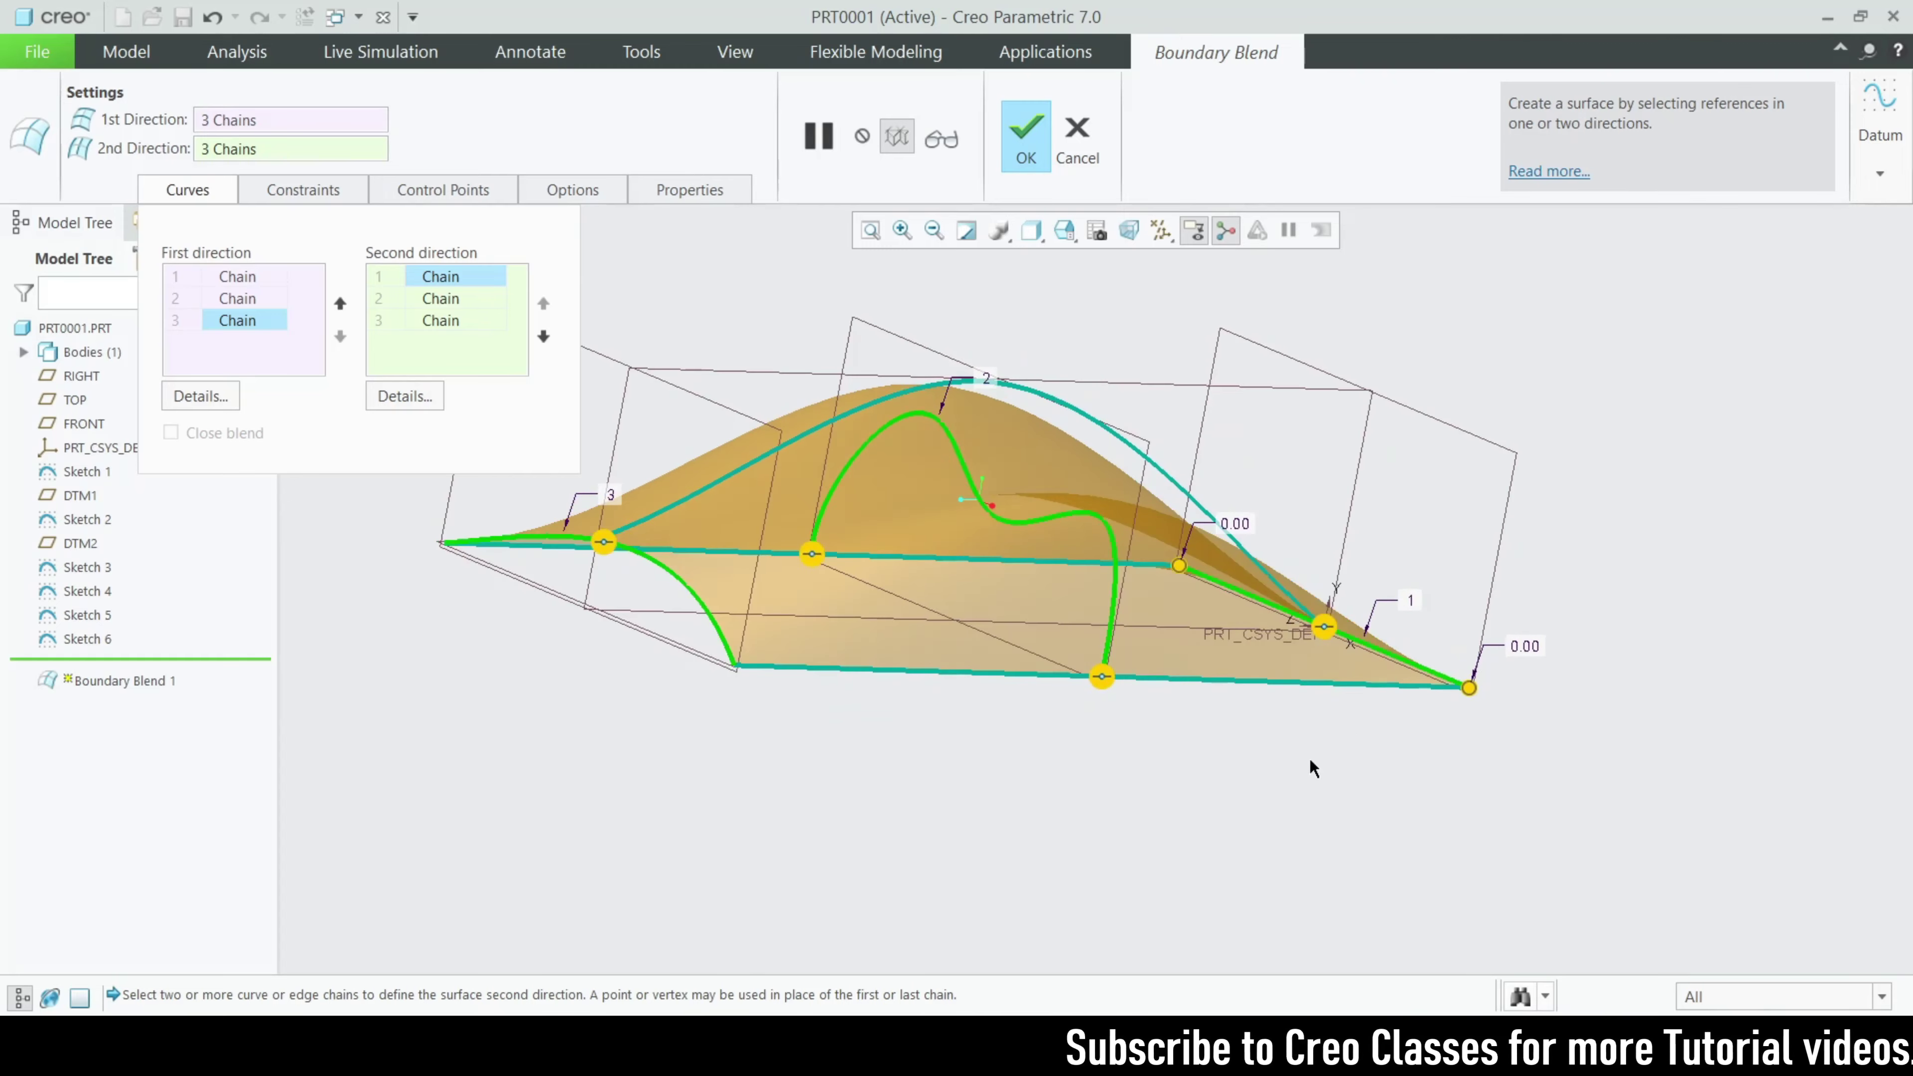
{"action": "left_click", "coordinate": [465, 317]}
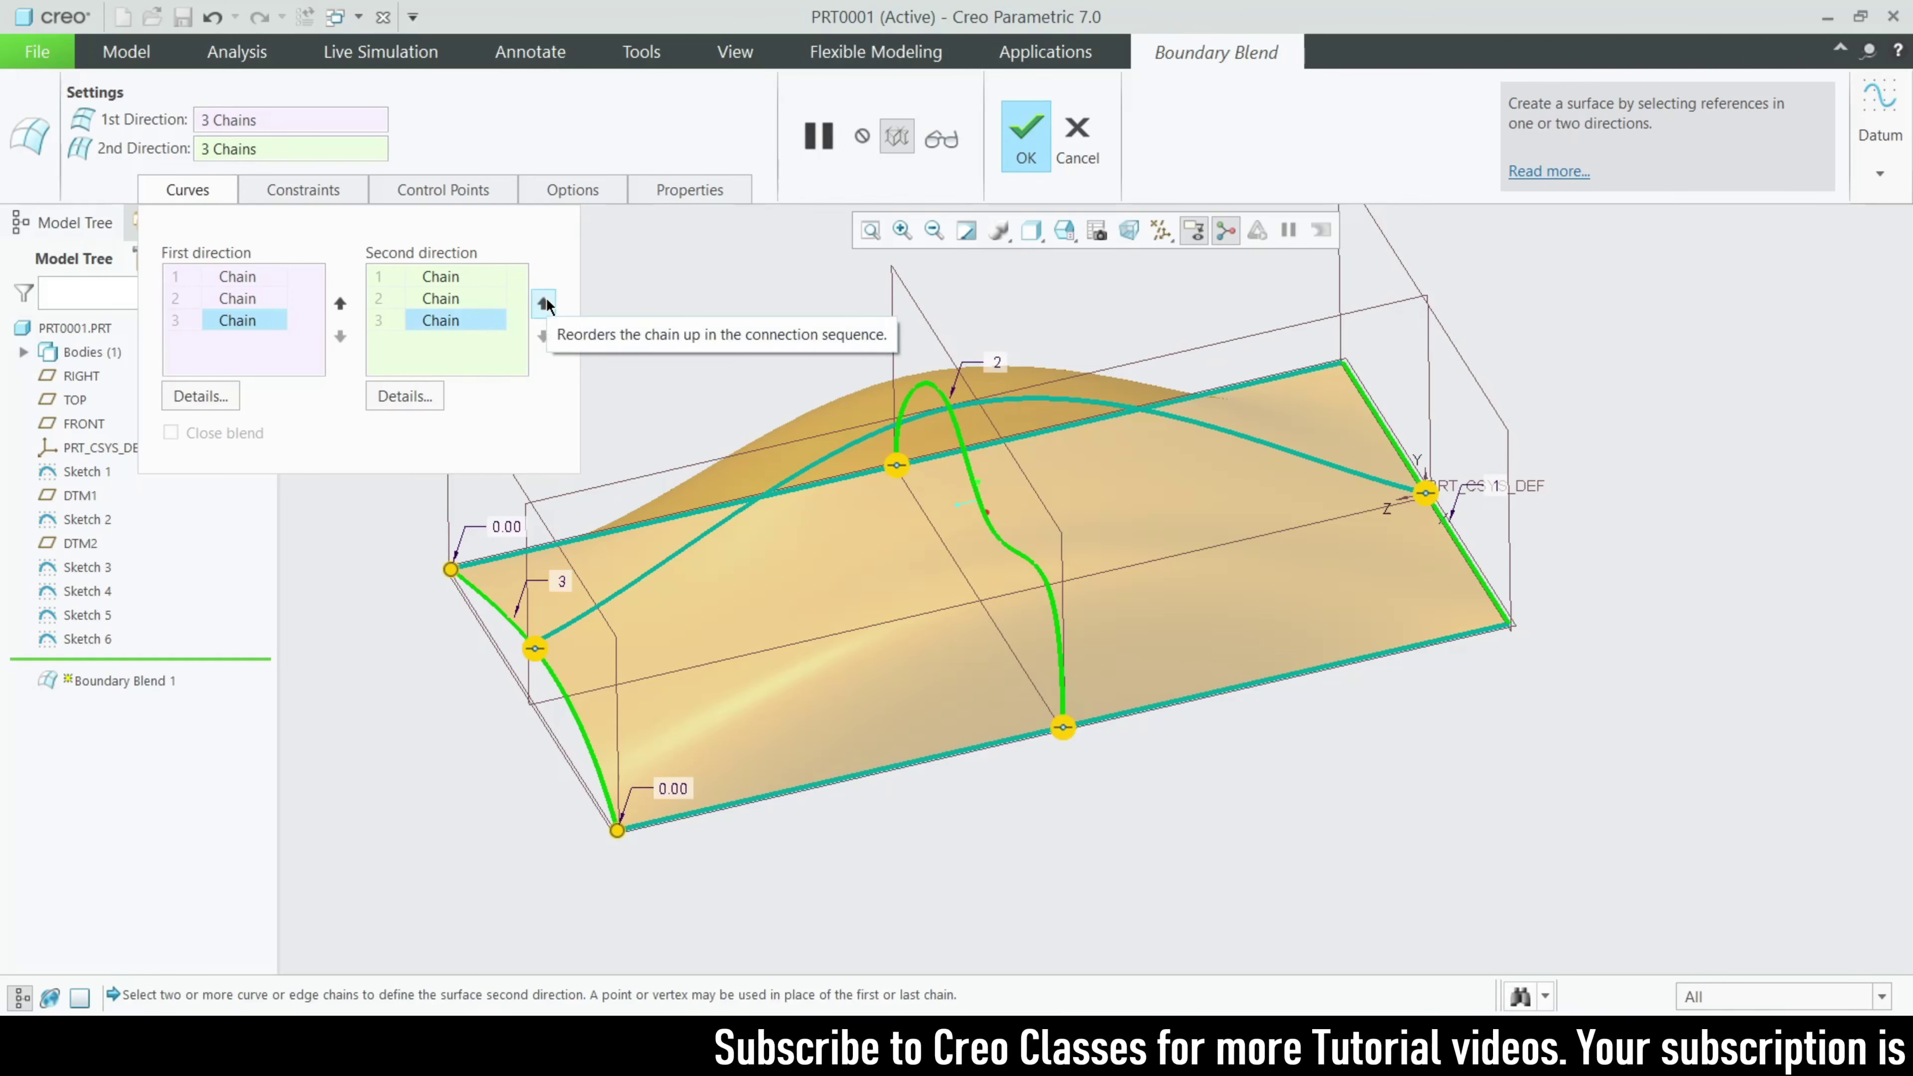
{"action": "left_click", "coordinate": [544, 304]}
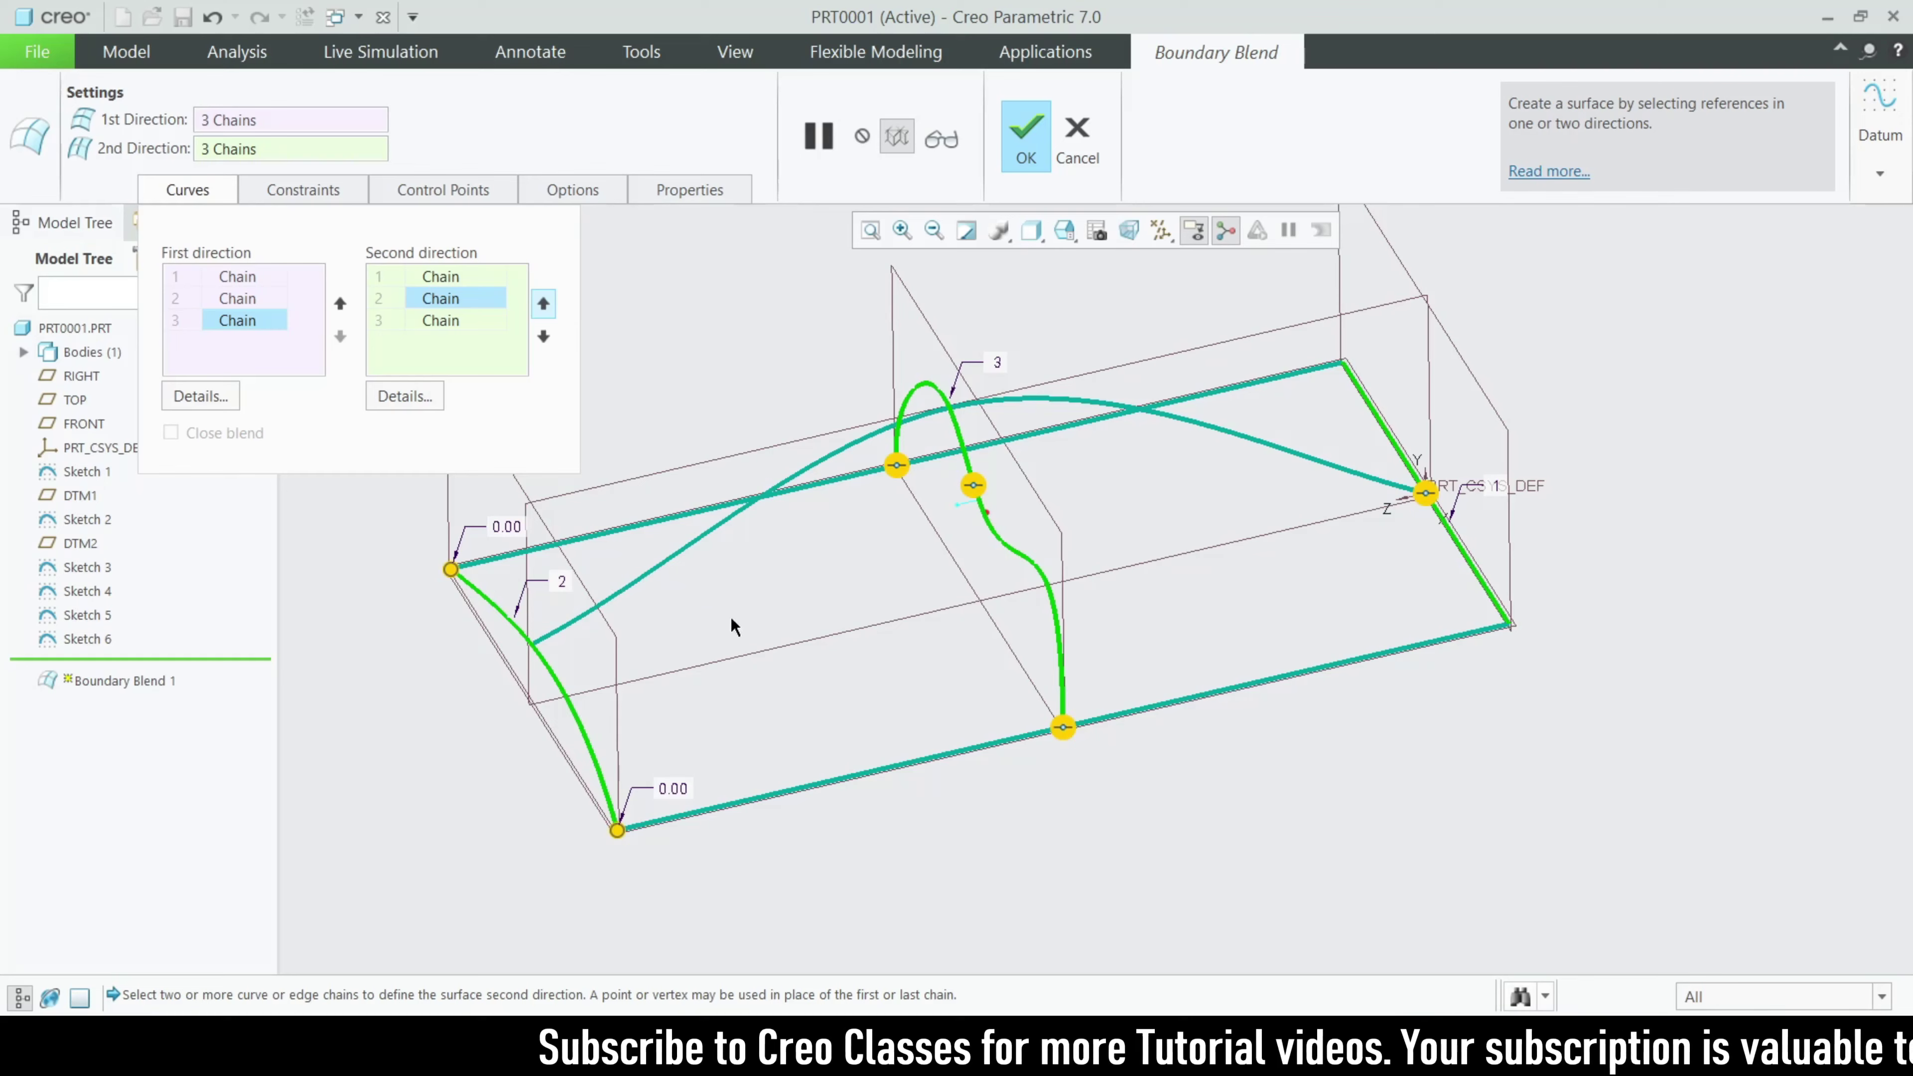
Pick the straight end line, the wavy middle section and the arched end curve, in that order, as the blend's first-direction chains
{"action": "mouse_move", "coordinate": [965, 811]}
{"action": "middle_mouse_down"}
{"action": "mouse_move", "coordinate": [974, 778]}
{"action": "mouse_move", "coordinate": [990, 788]}
{"action": "middle_mouse_up"}
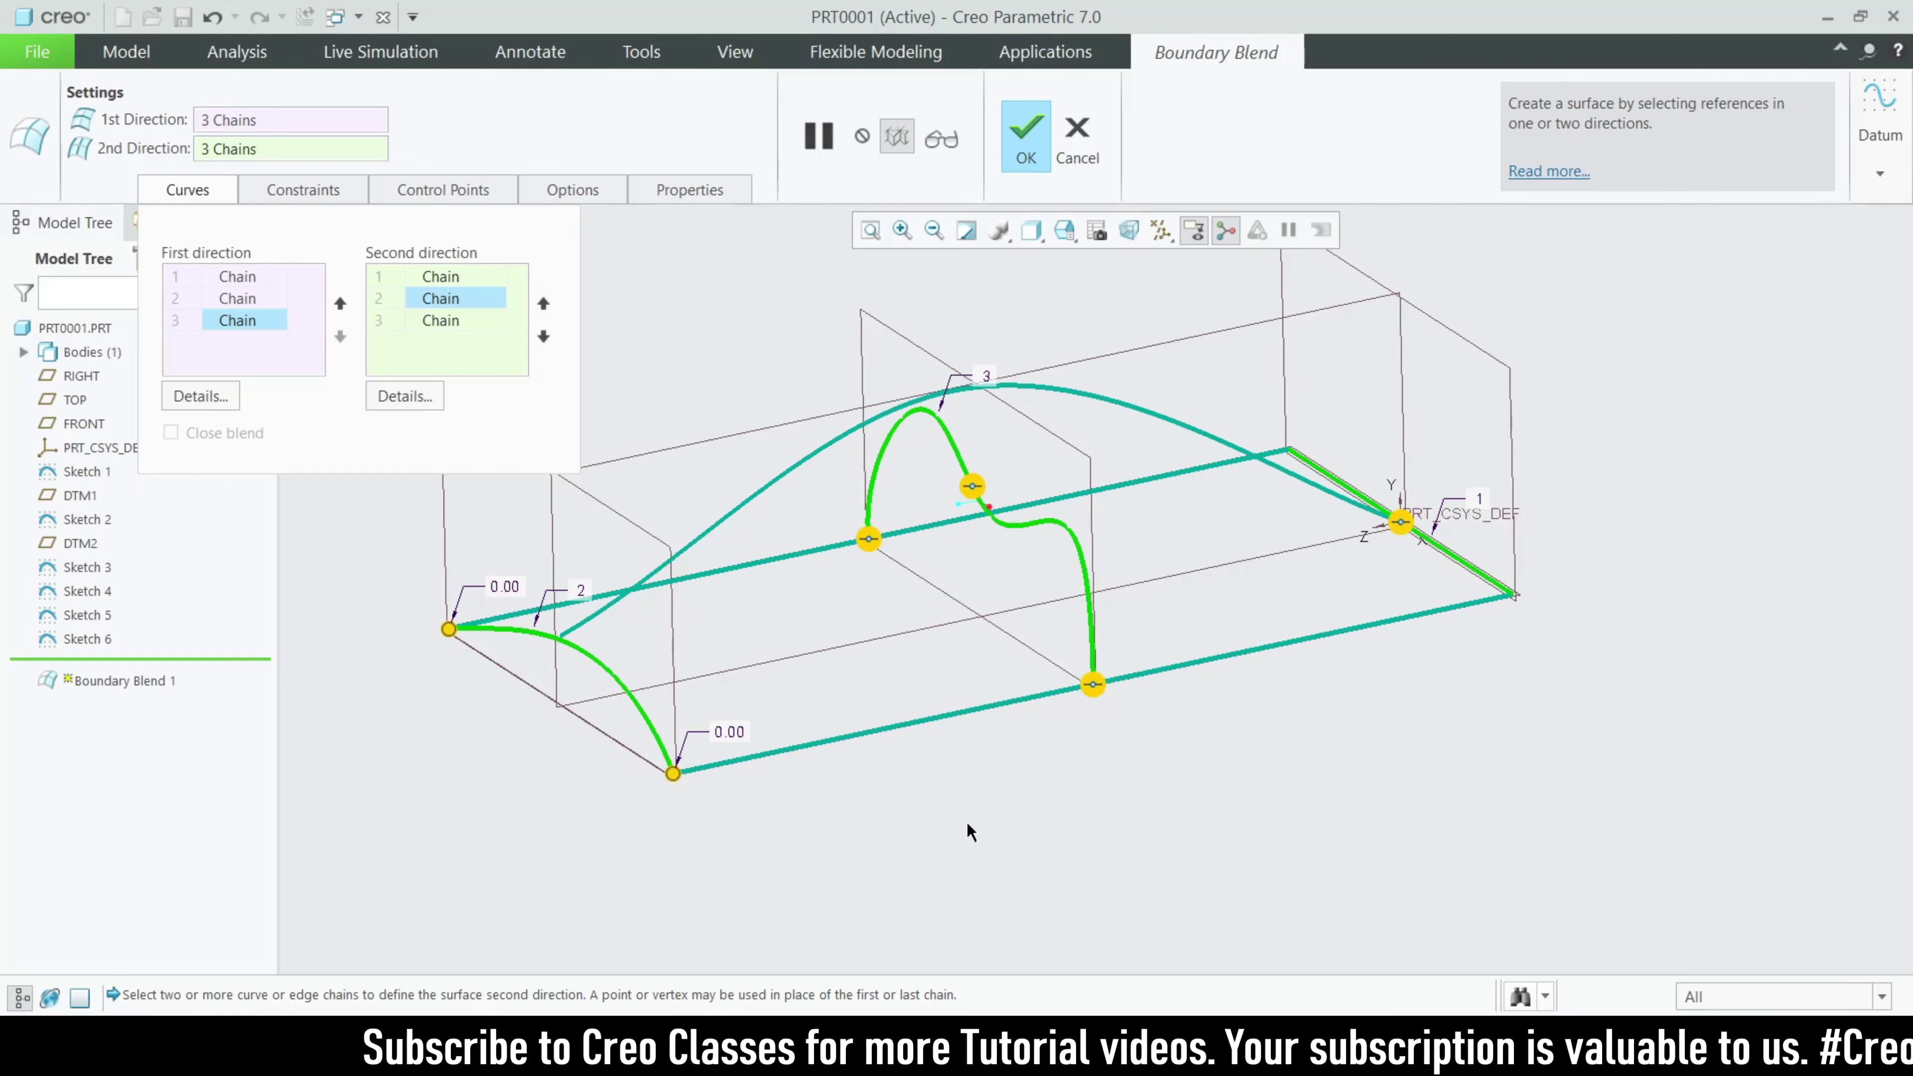
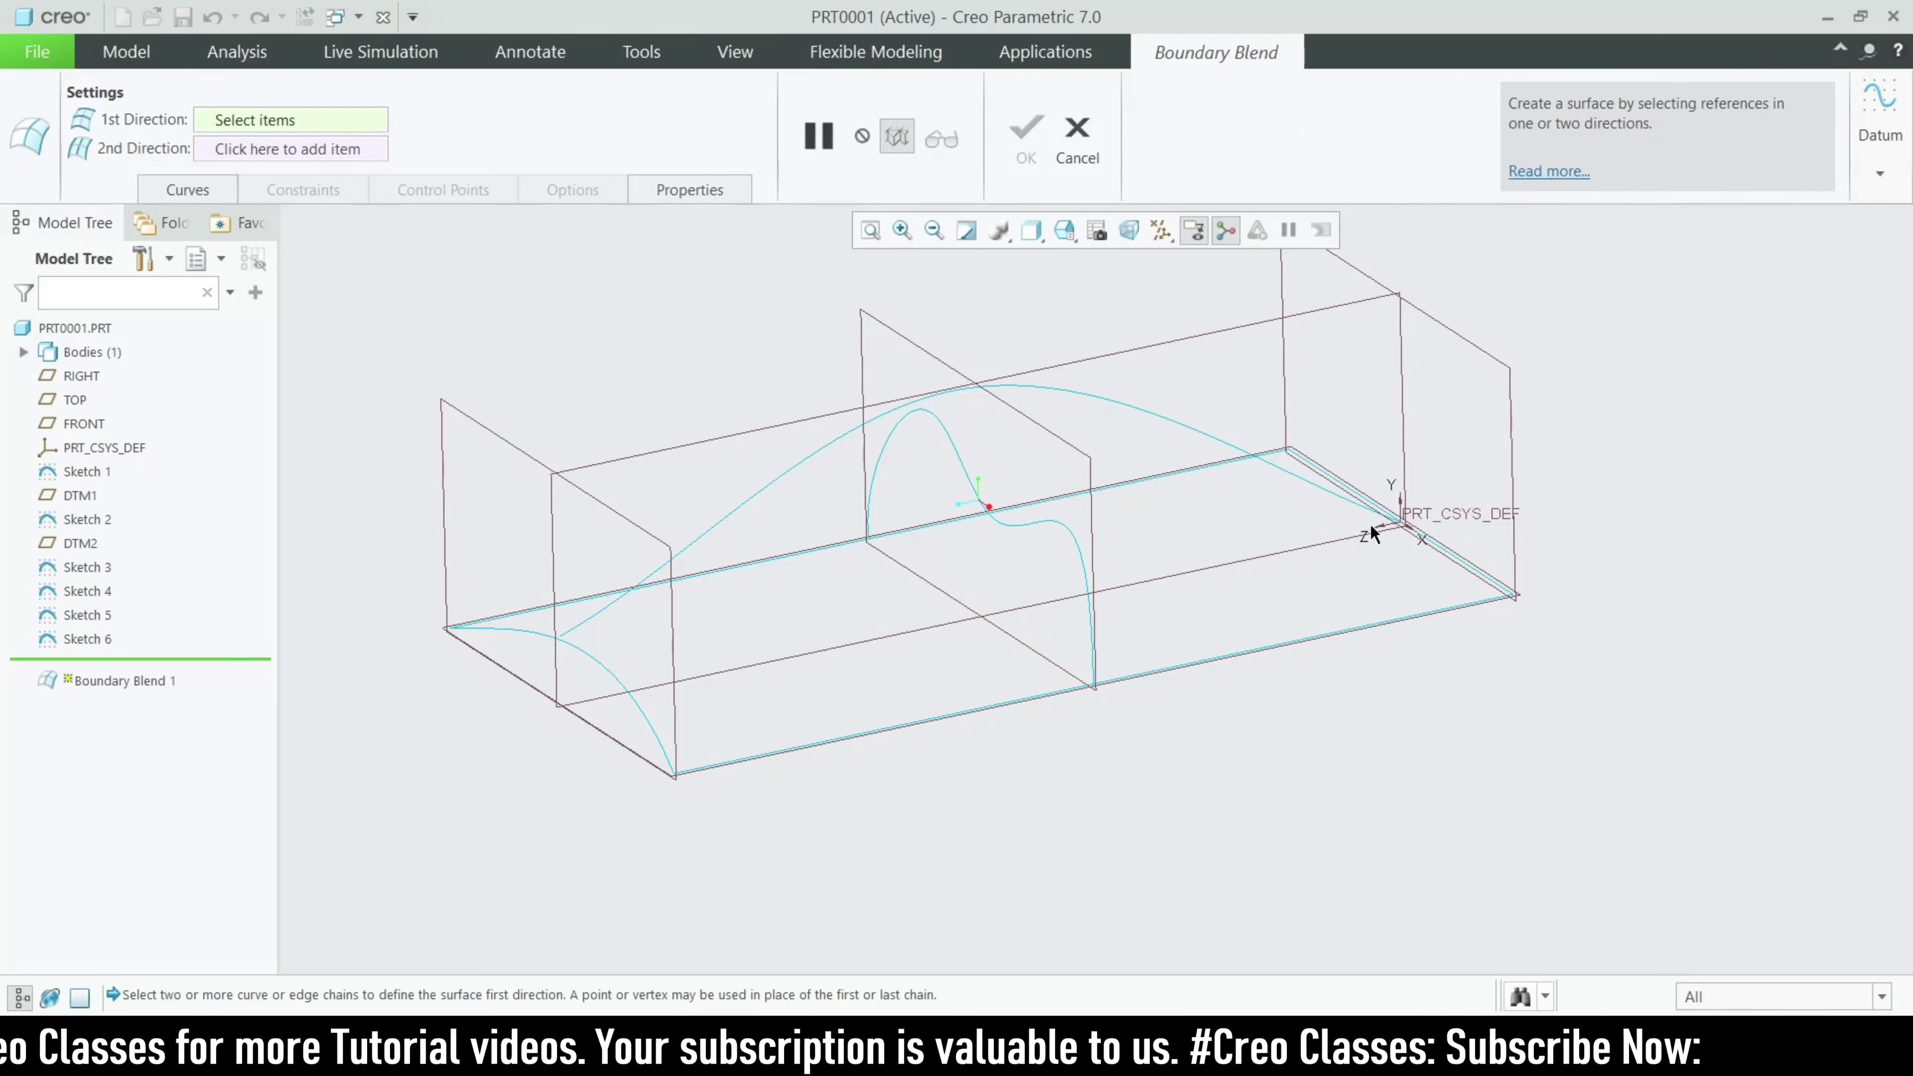
{"action": "left_click", "coordinate": [1423, 538]}
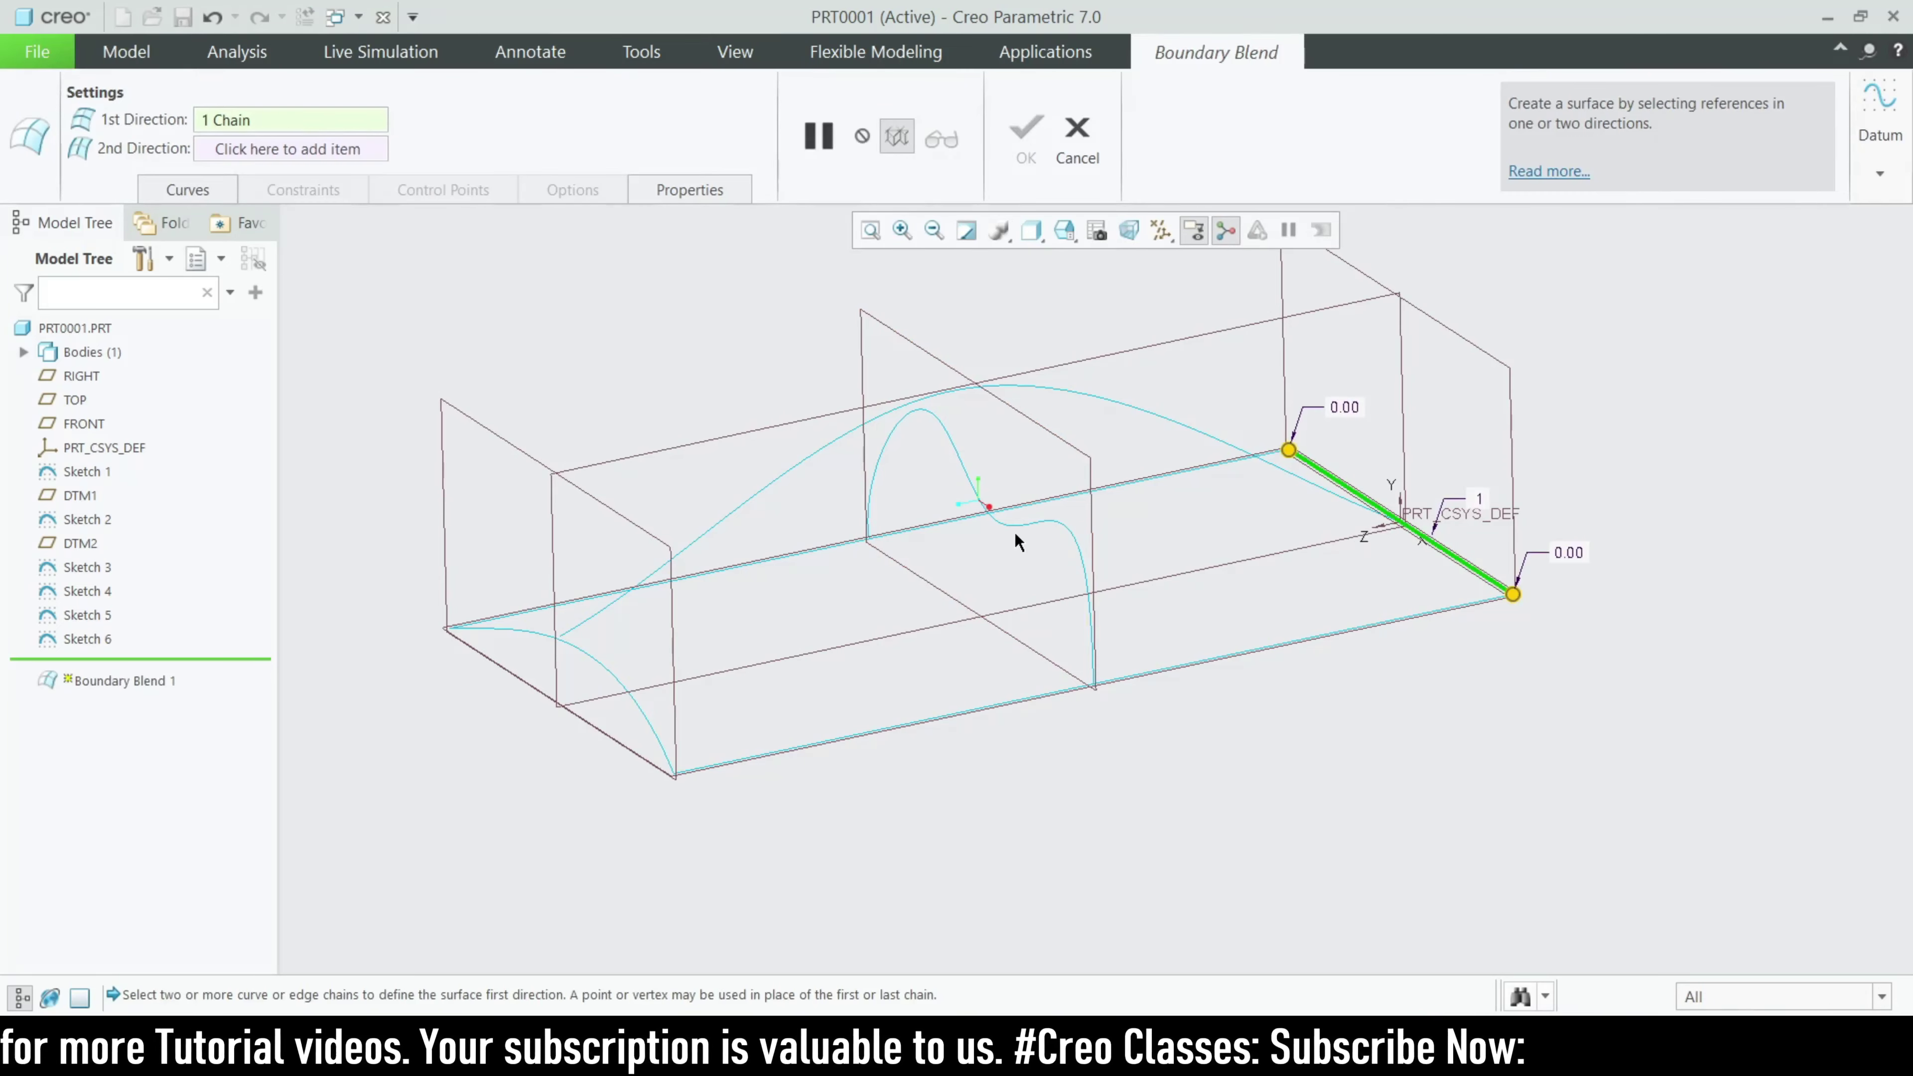
{"action": "left_click", "coordinate": [1034, 519], "text": "ctrl"}
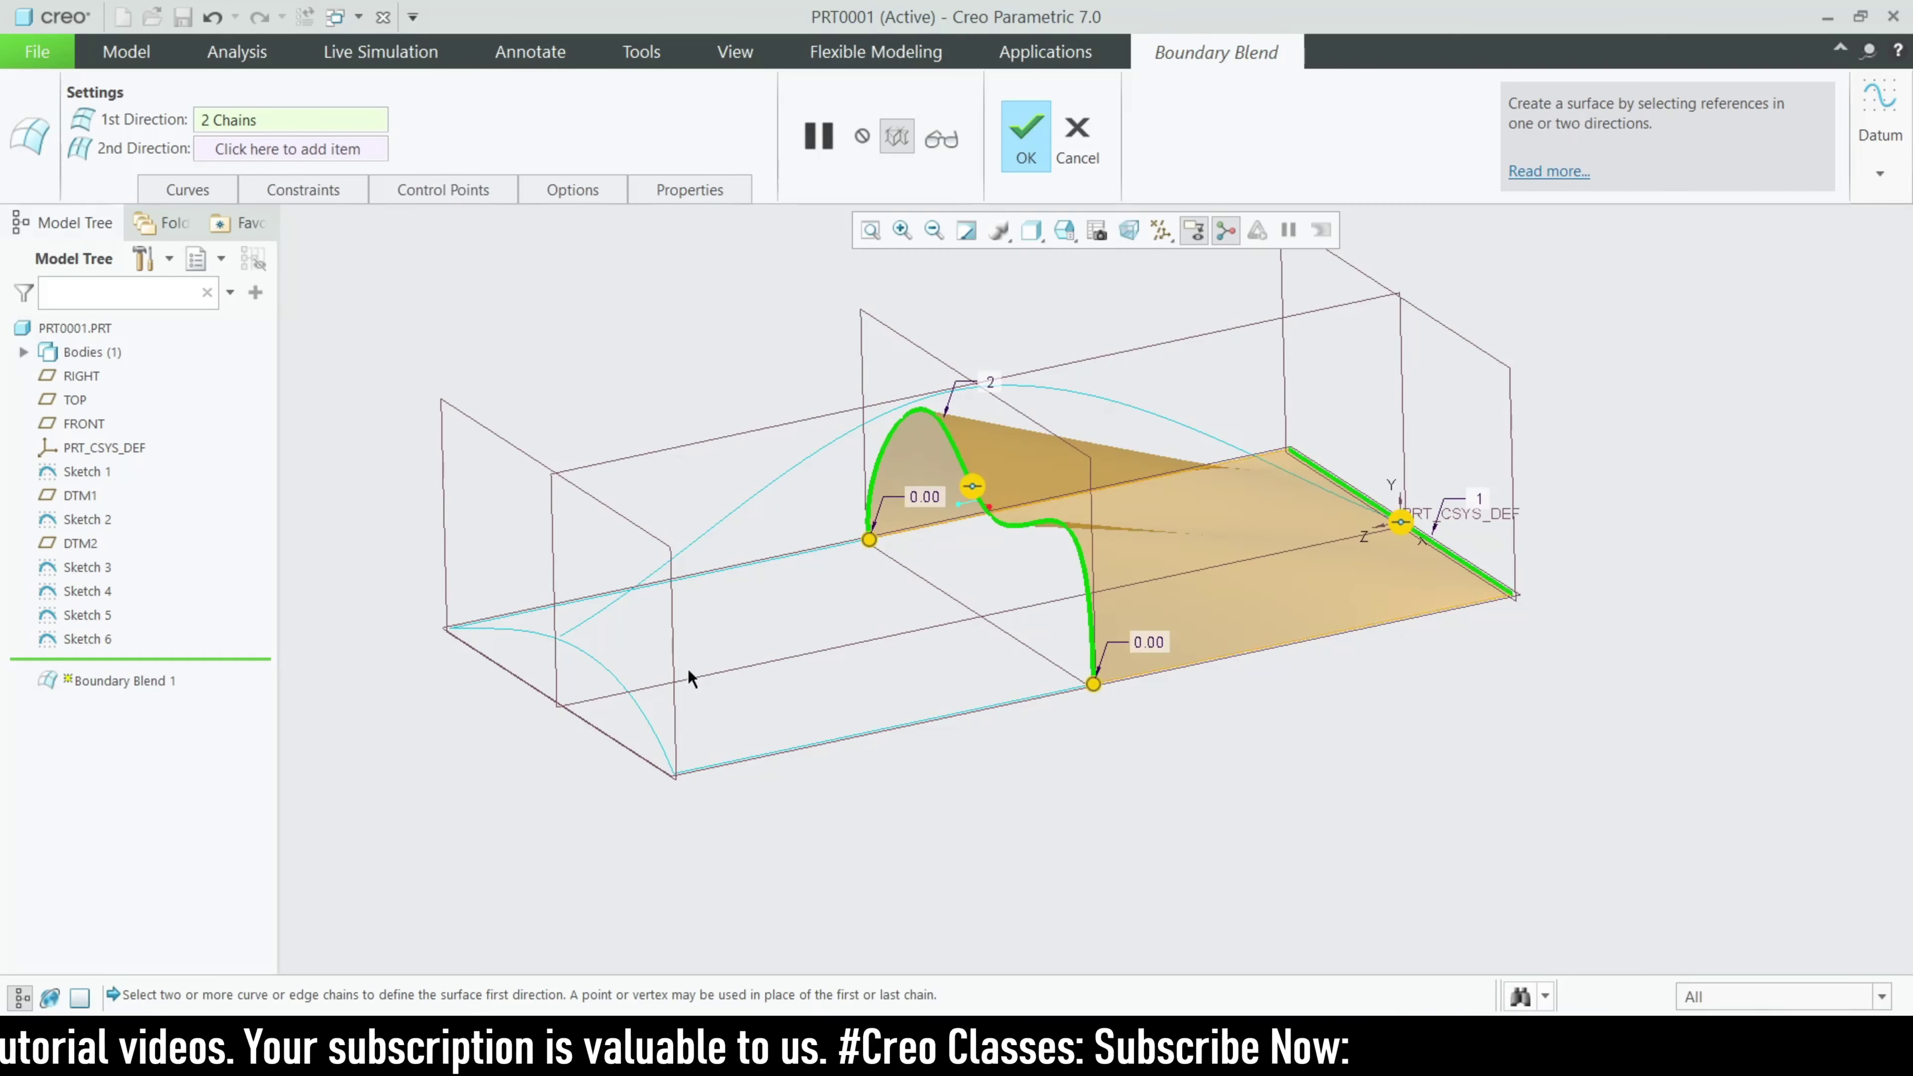
{"action": "left_click", "coordinate": [638, 711], "text": "ctrl"}
{"action": "middle_click_drag", "start_coordinate": [638, 710], "coordinate": [1070, 686]}
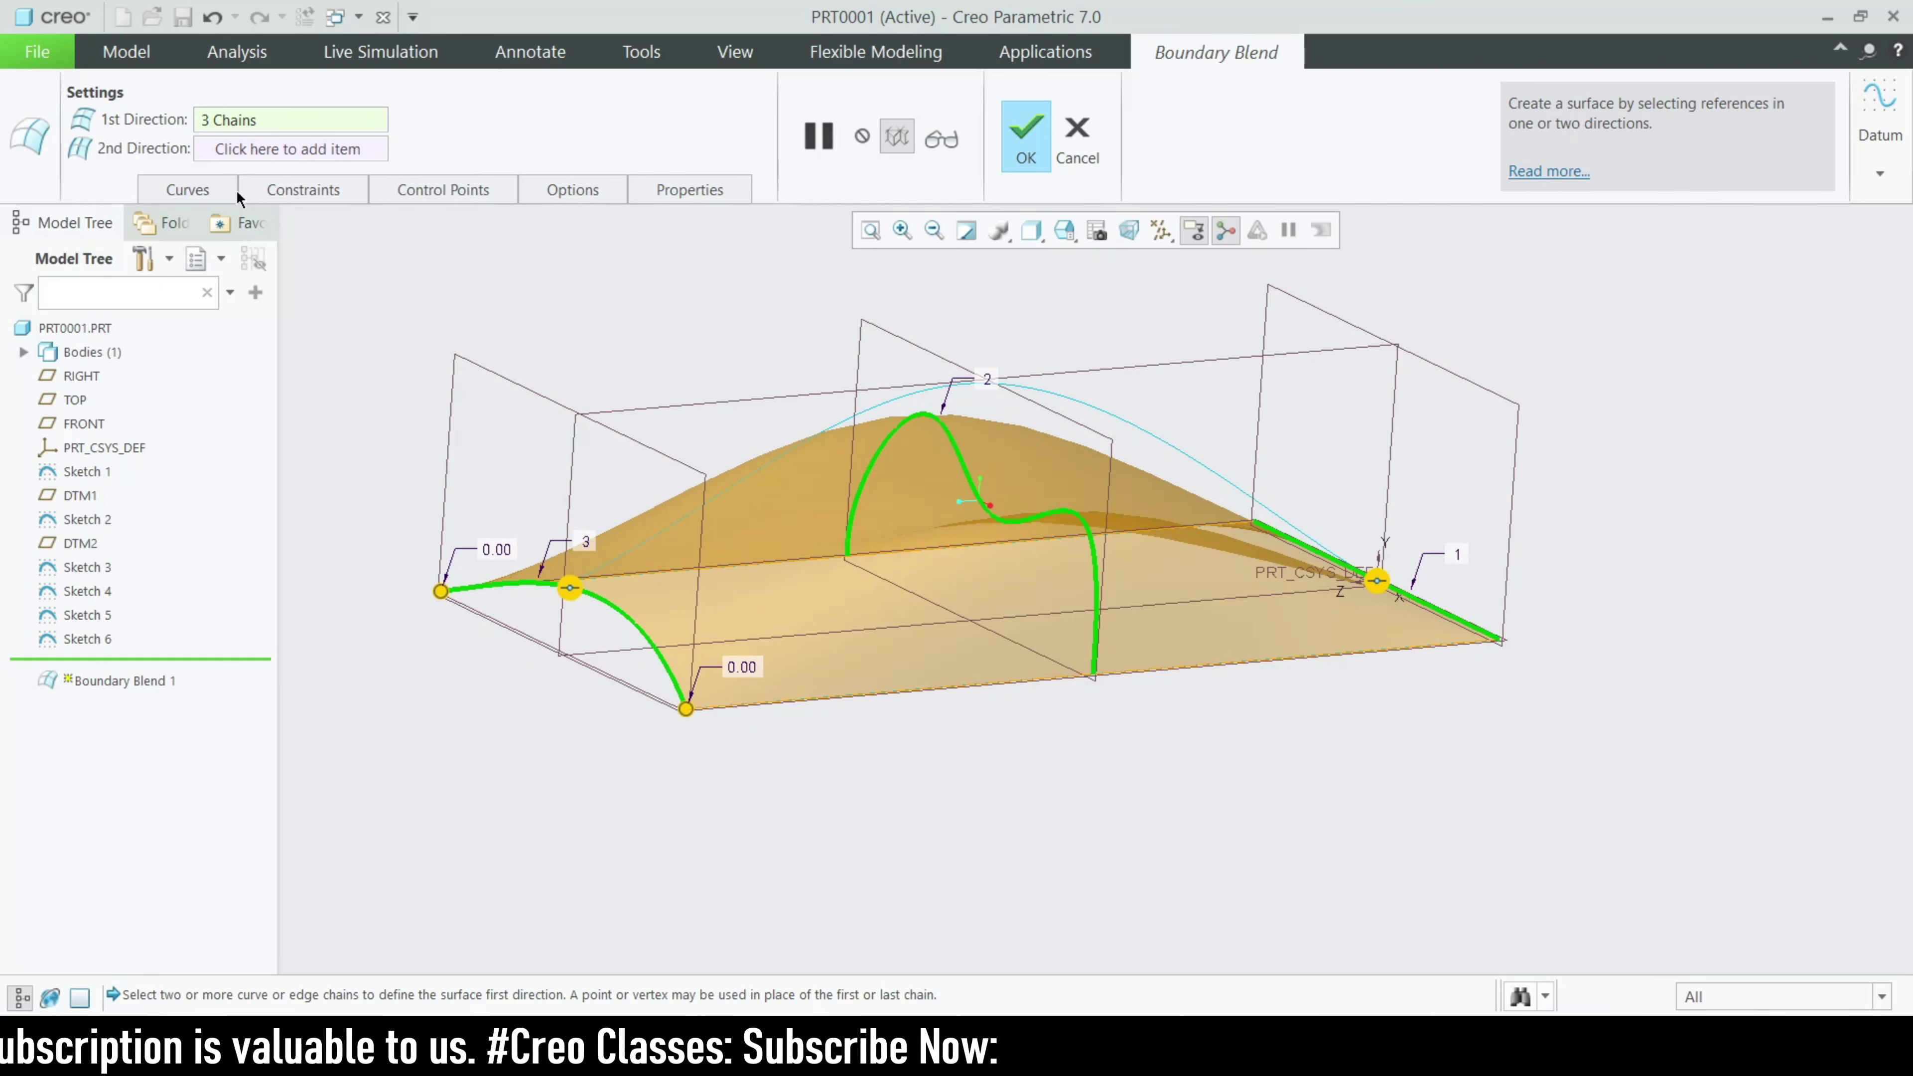
Try moving the arched end curve up to second place in the first-direction order, inspect the preview, and return it to third place
{"action": "left_click", "coordinate": [187, 190]}
{"action": "left_click", "coordinate": [237, 320]}
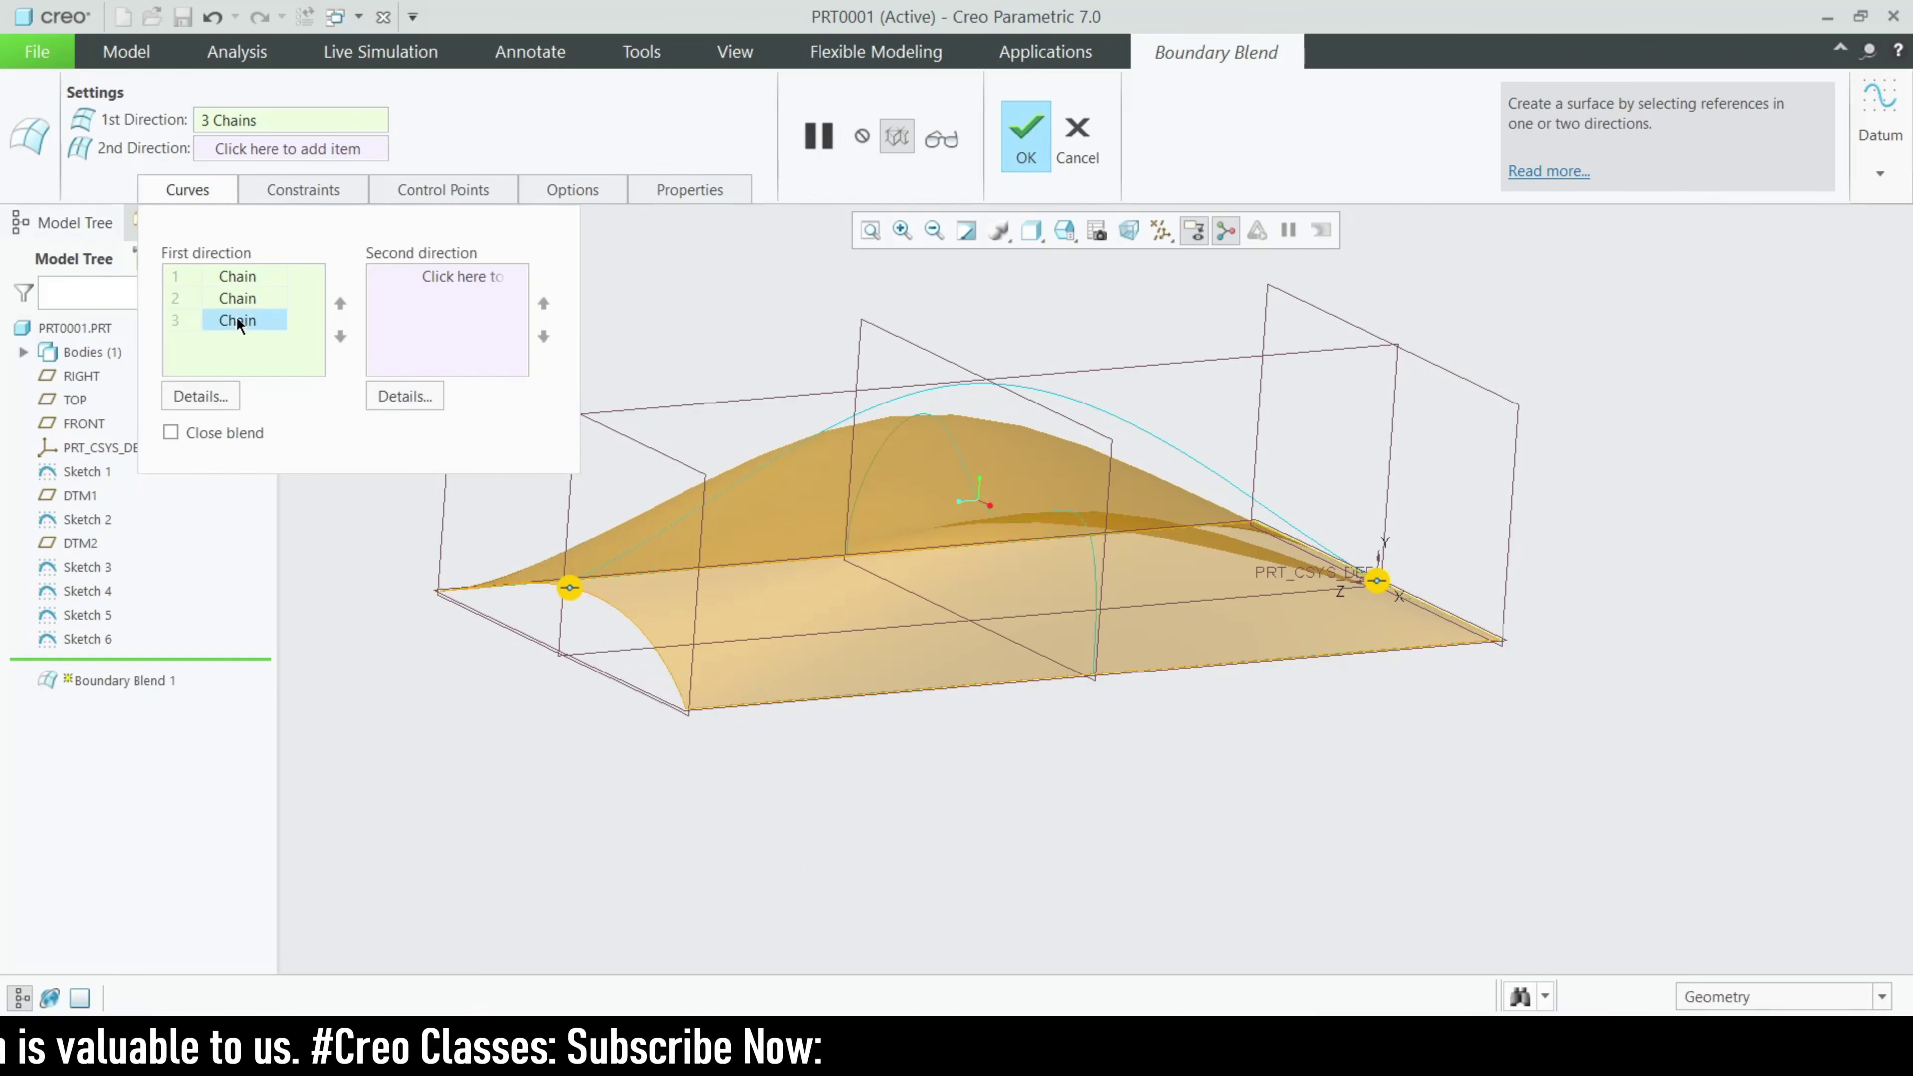
{"action": "left_click", "coordinate": [340, 303]}
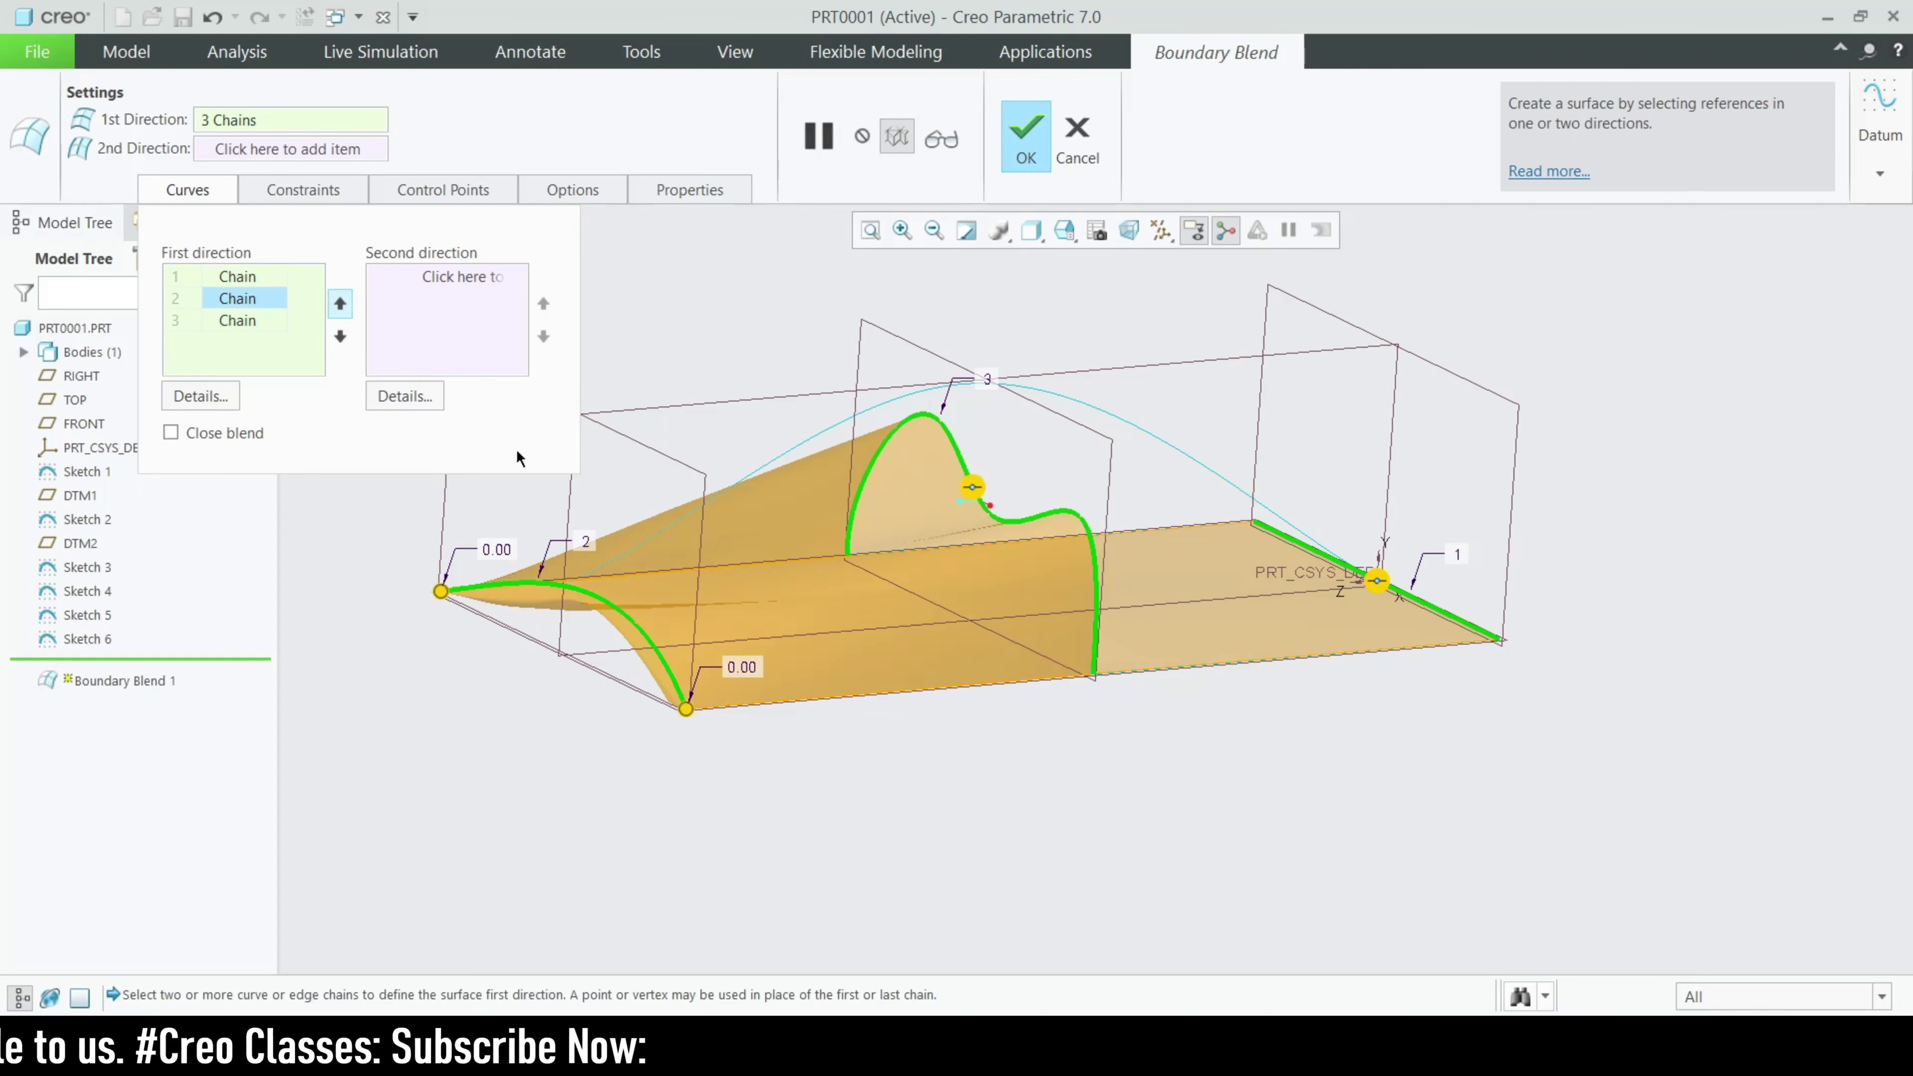
{"action": "middle_click_drag", "start_coordinate": [1070, 761], "coordinate": [970, 793]}
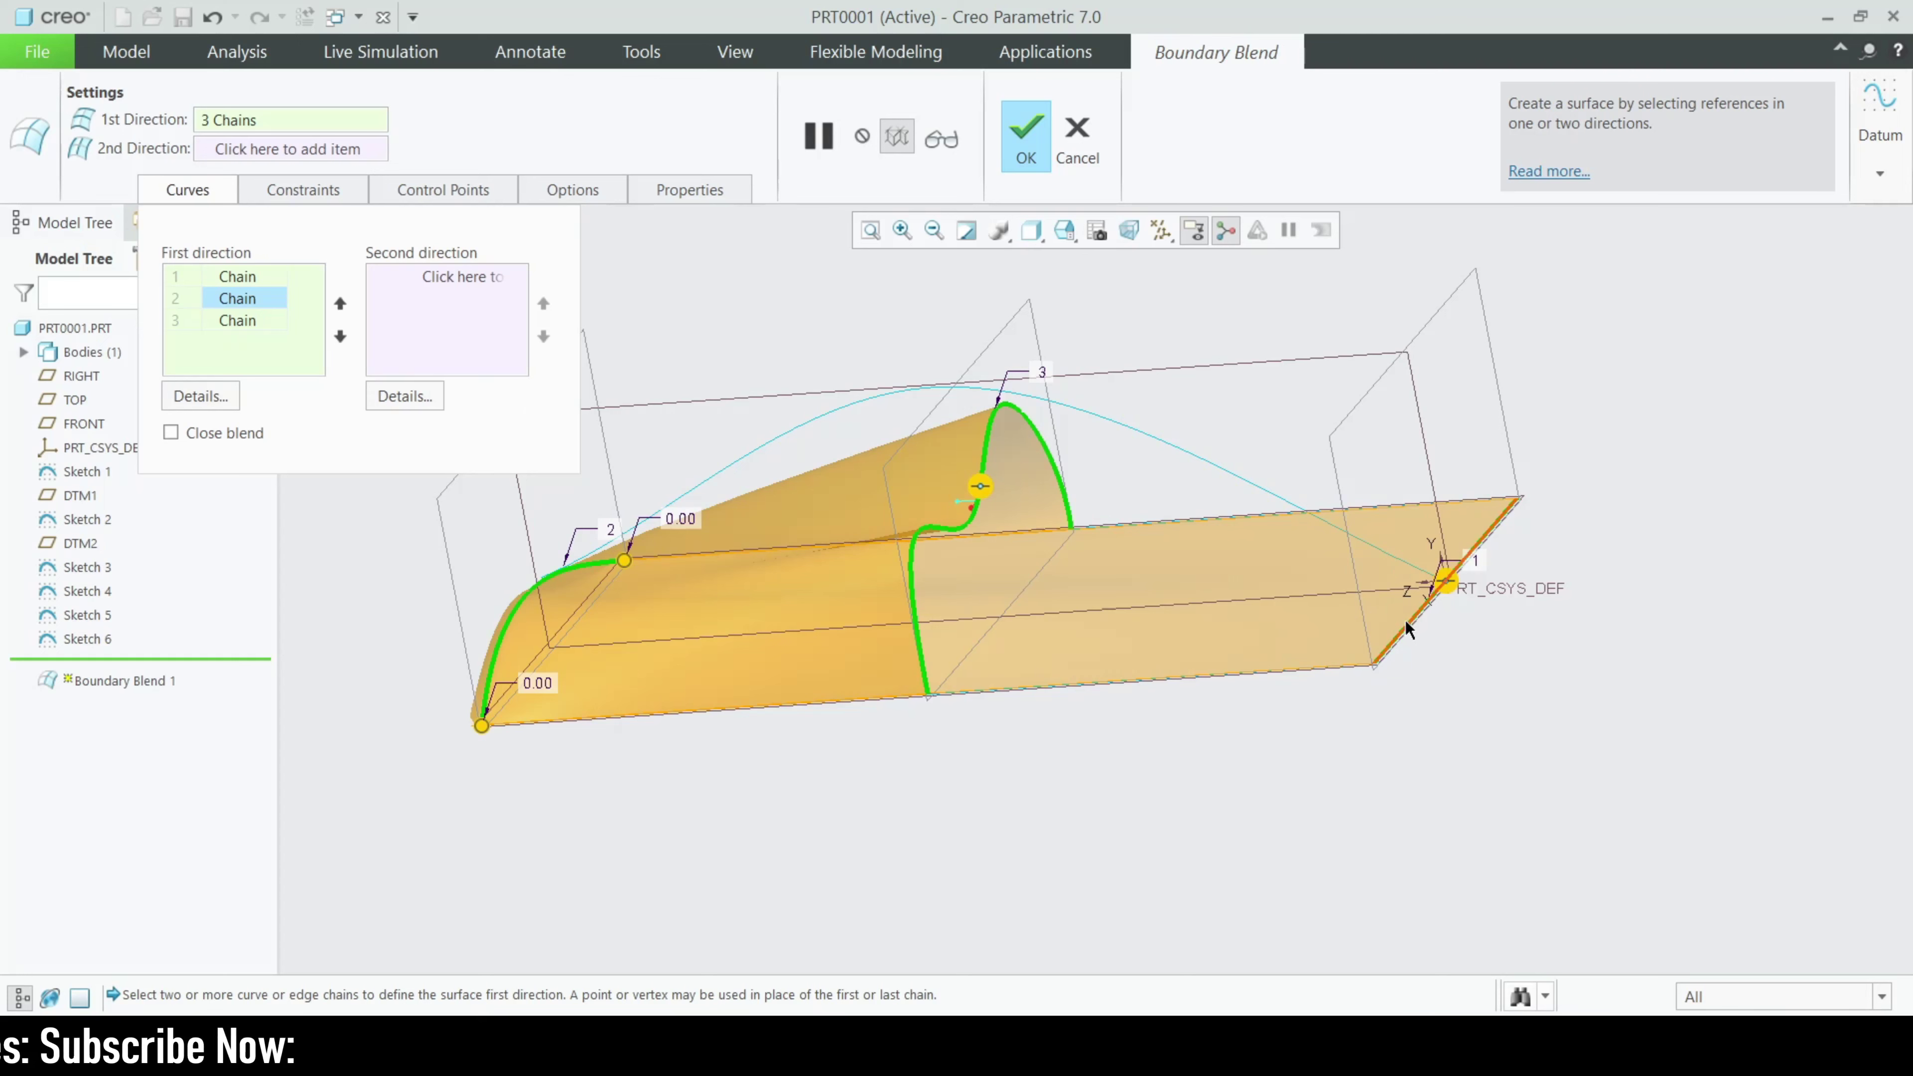
{"action": "middle_click_drag", "start_coordinate": [520, 650], "coordinate": [500, 603]}
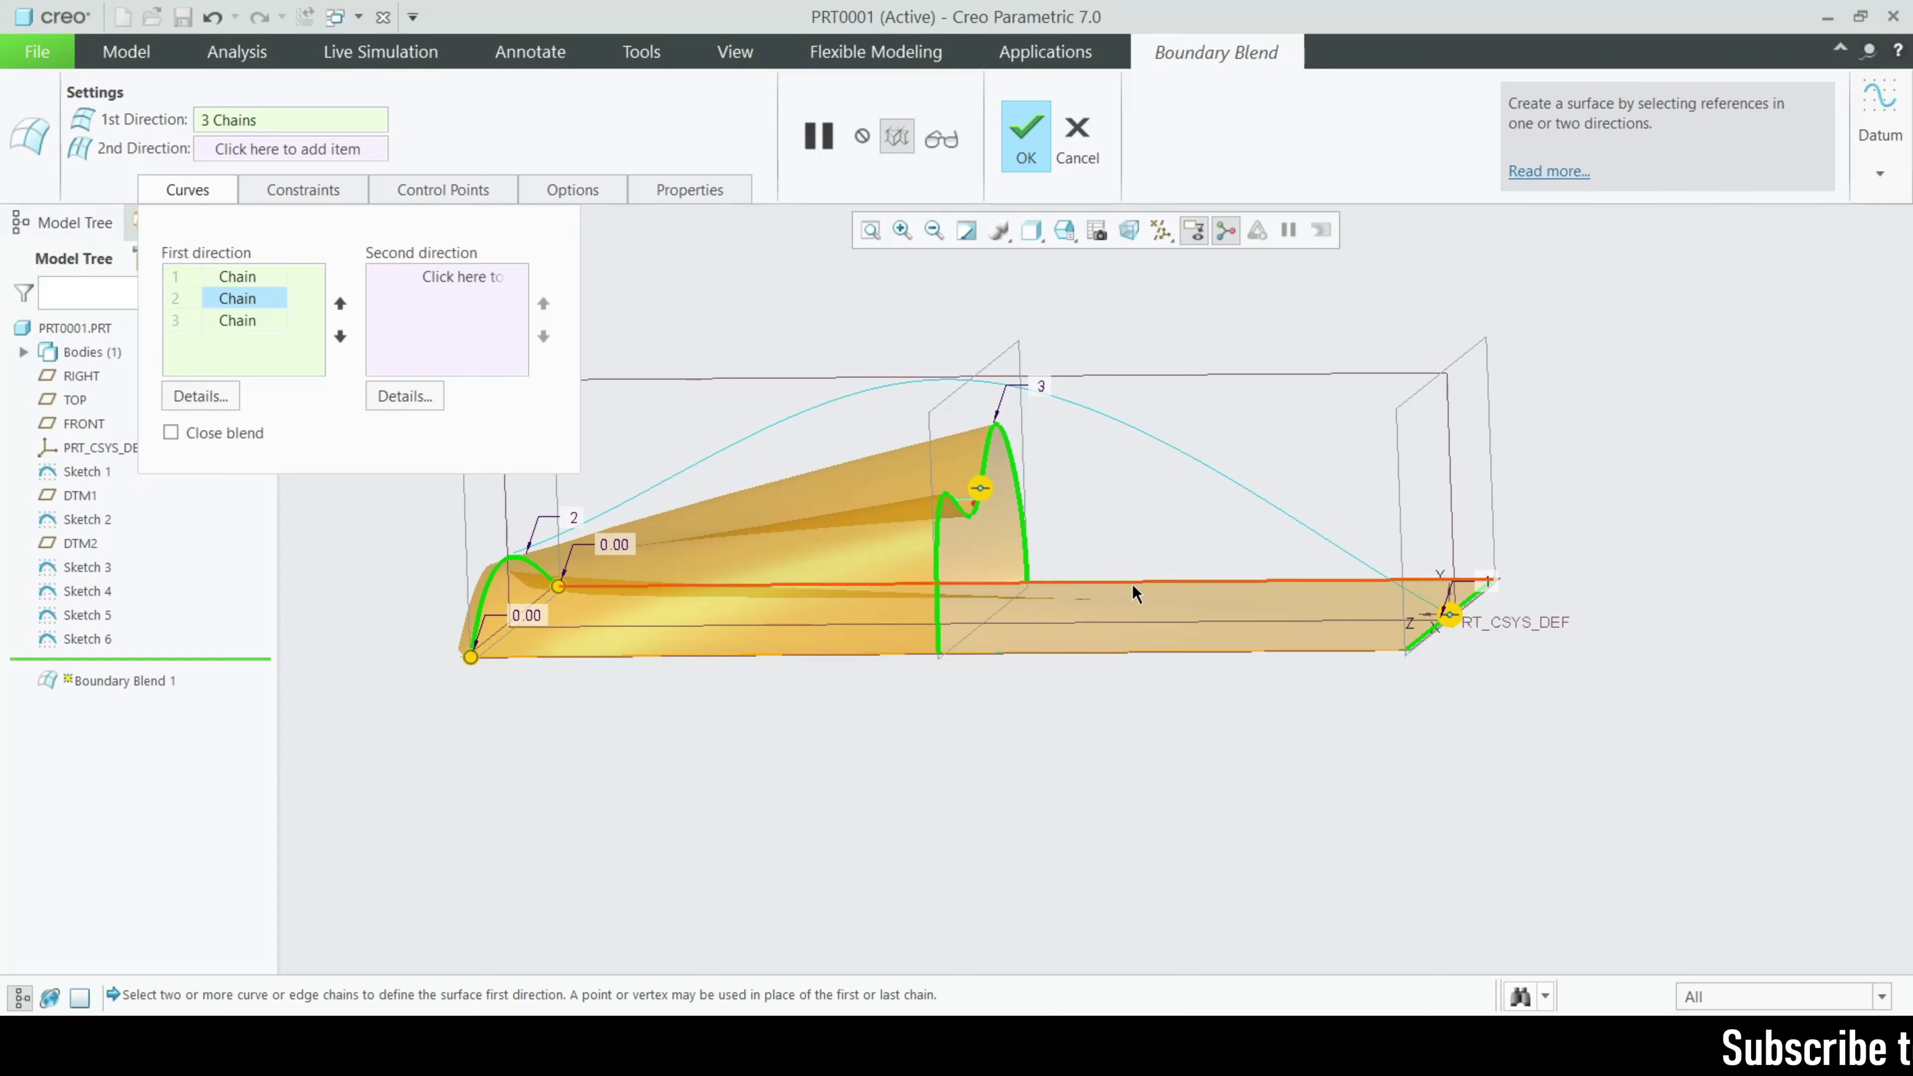
{"action": "key", "text": "ctrl+d"}
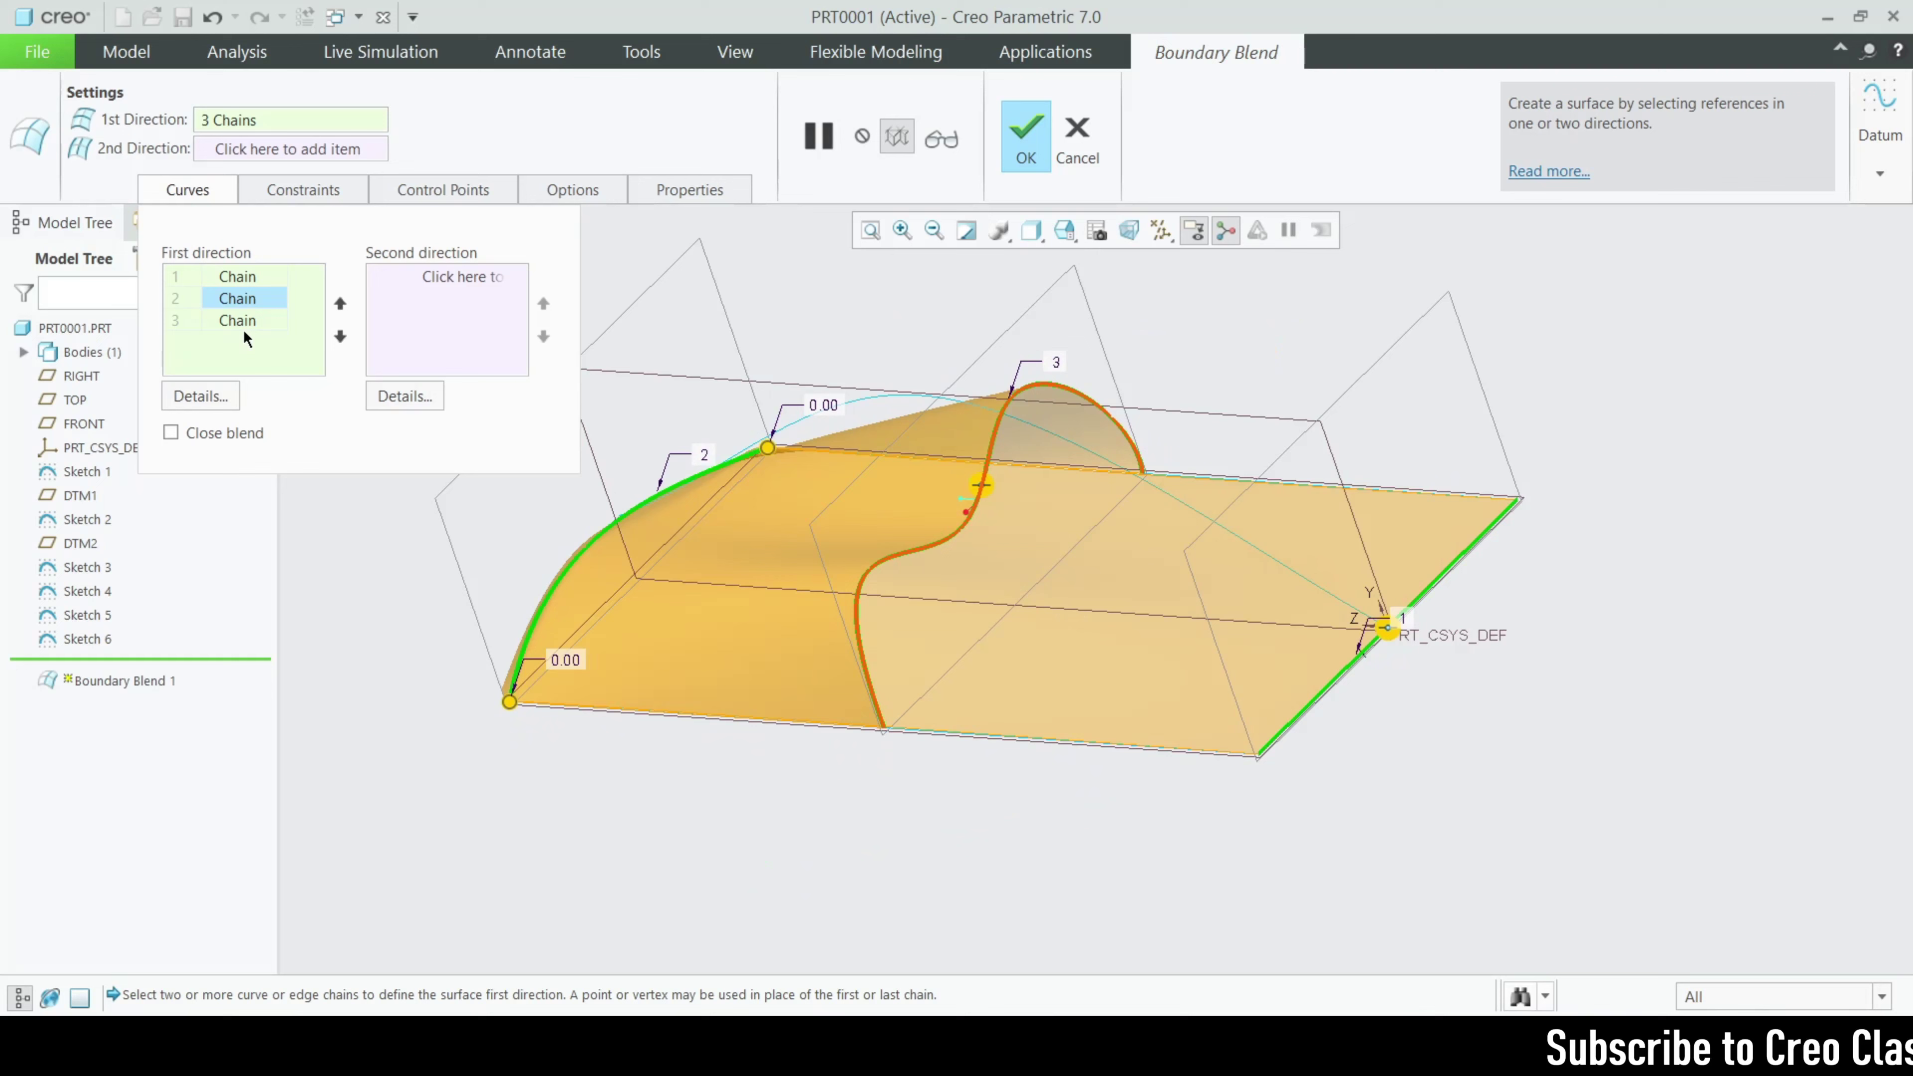
{"action": "left_click", "coordinate": [336, 340]}
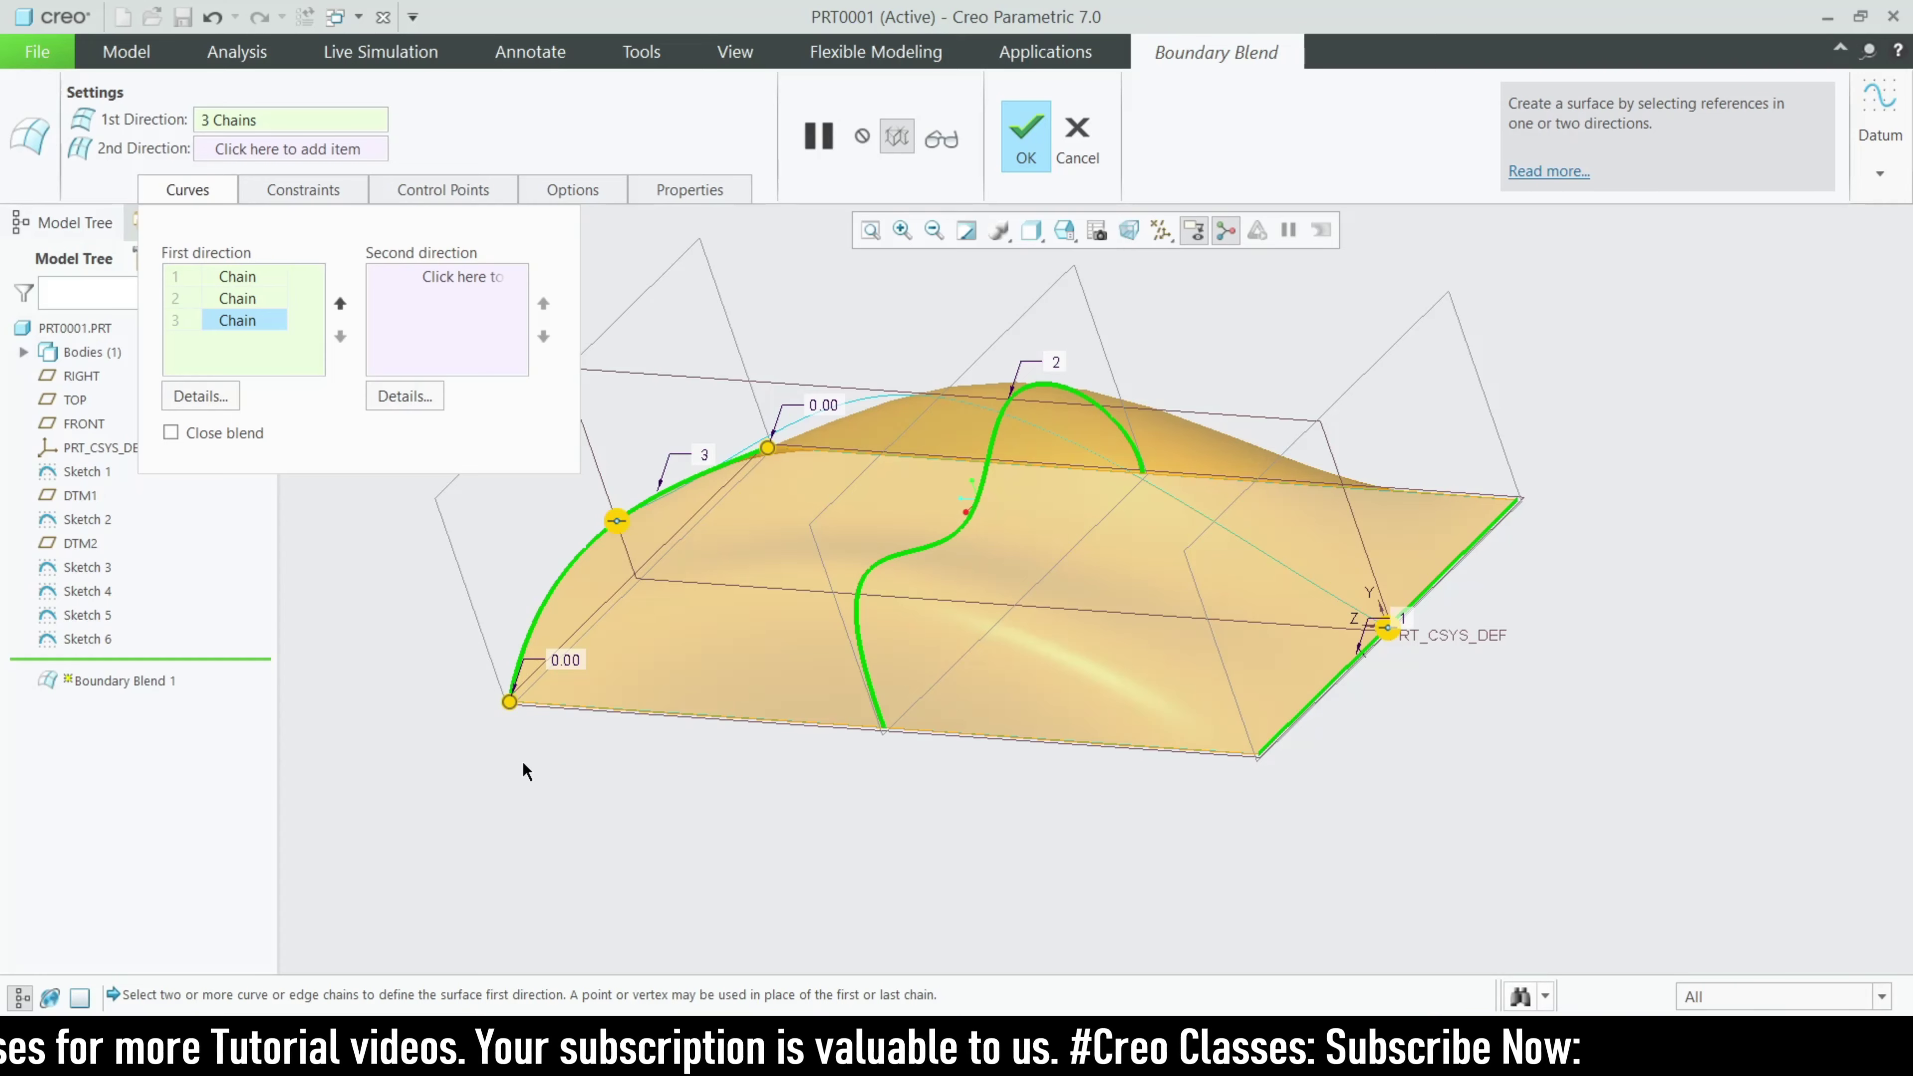
Try a Tangent boundary condition on the last first-direction chain, the arched end curve
{"action": "left_click", "coordinate": [284, 194]}
{"action": "middle_click_drag", "start_coordinate": [692, 779], "coordinate": [634, 660]}
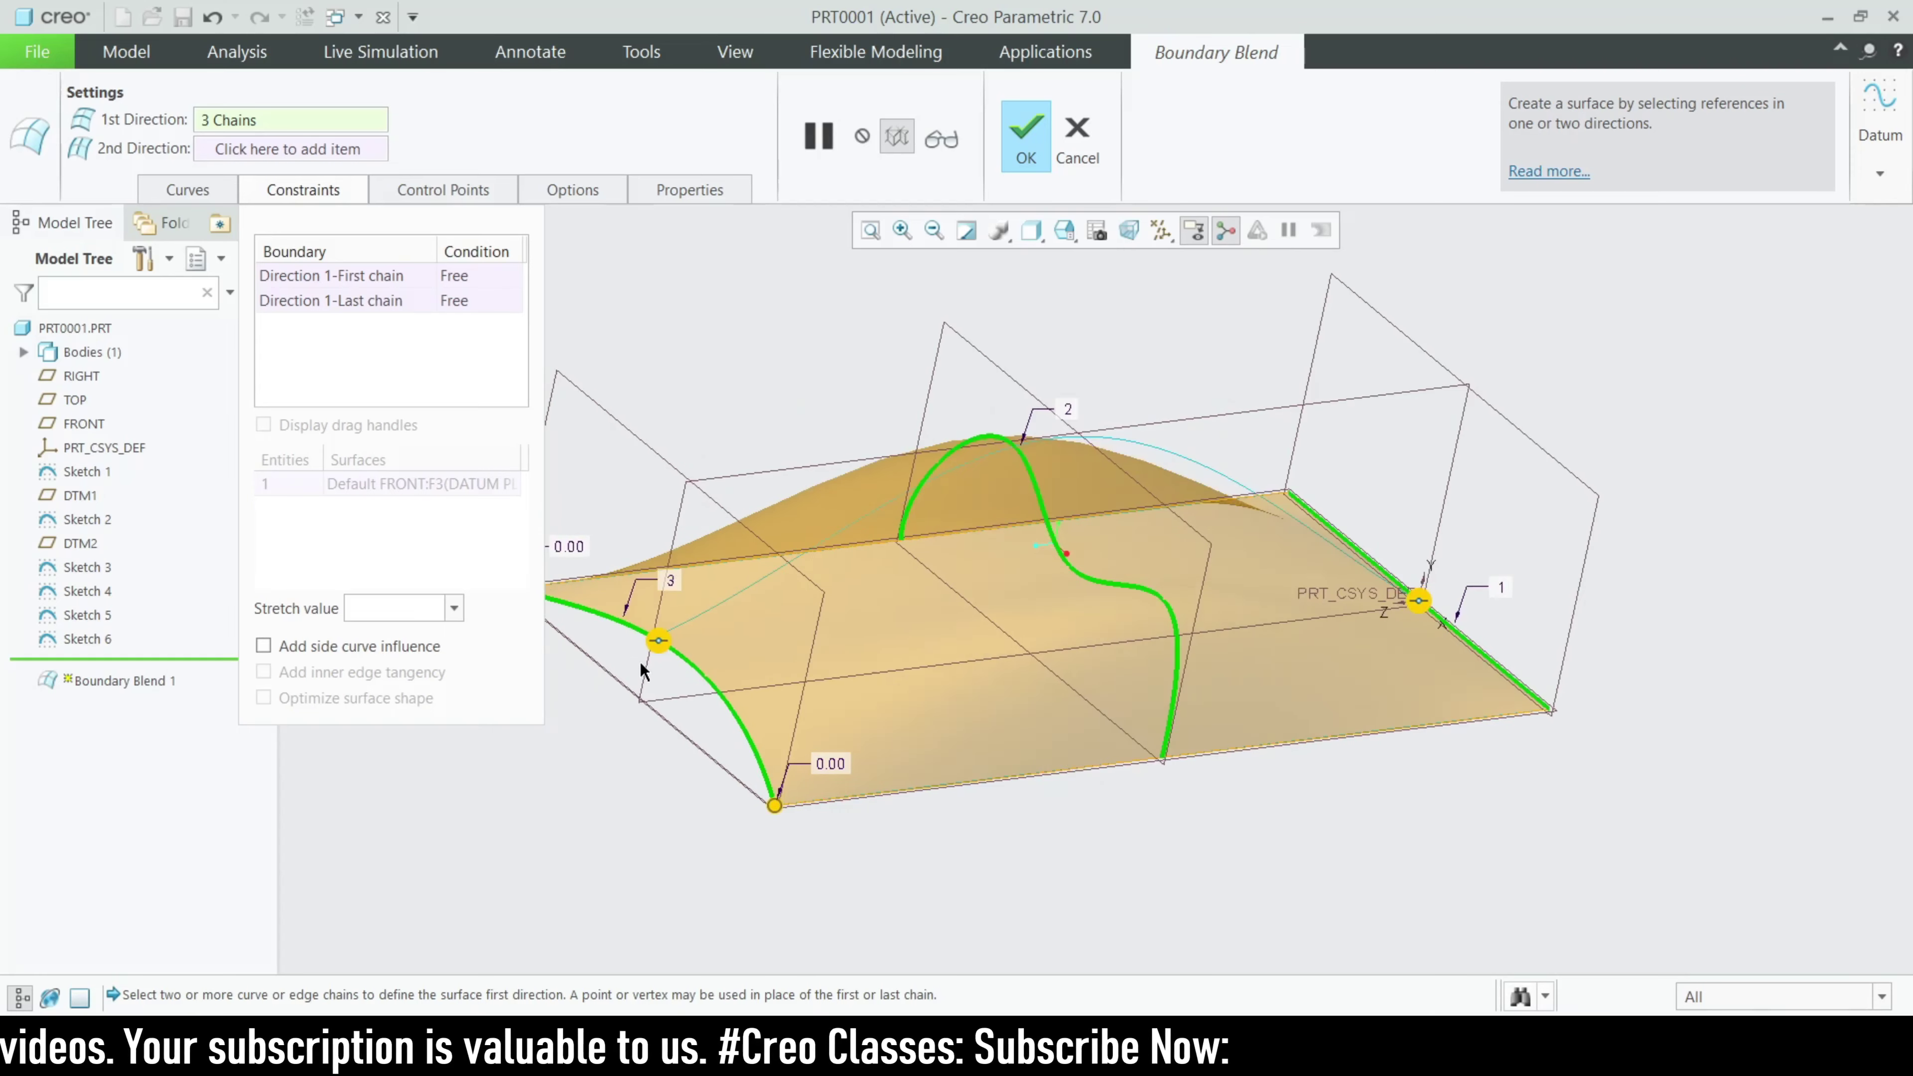
{"action": "scroll", "coordinate": [636, 663], "scroll_direction": "up", "scroll_amount": 2}
{"action": "right_click", "coordinate": [661, 636]}
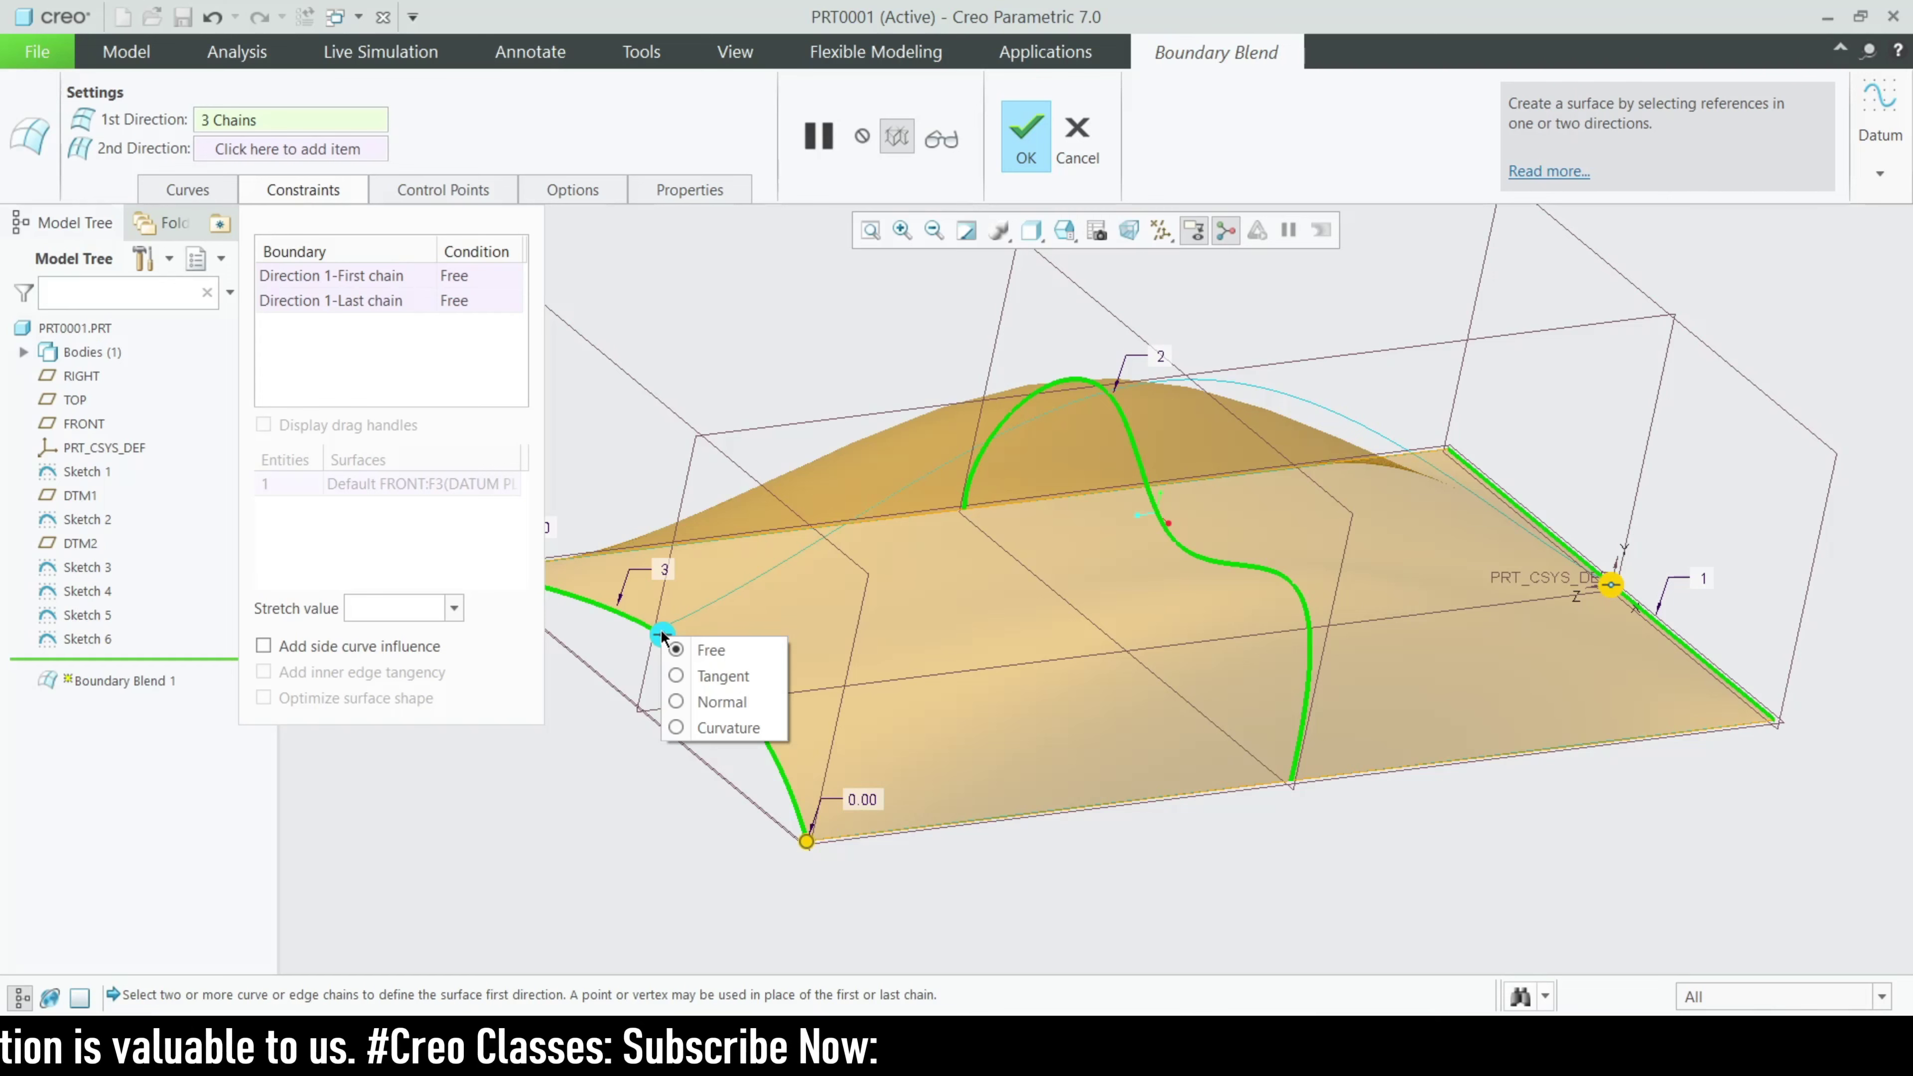
{"action": "left_click", "coordinate": [661, 634]}
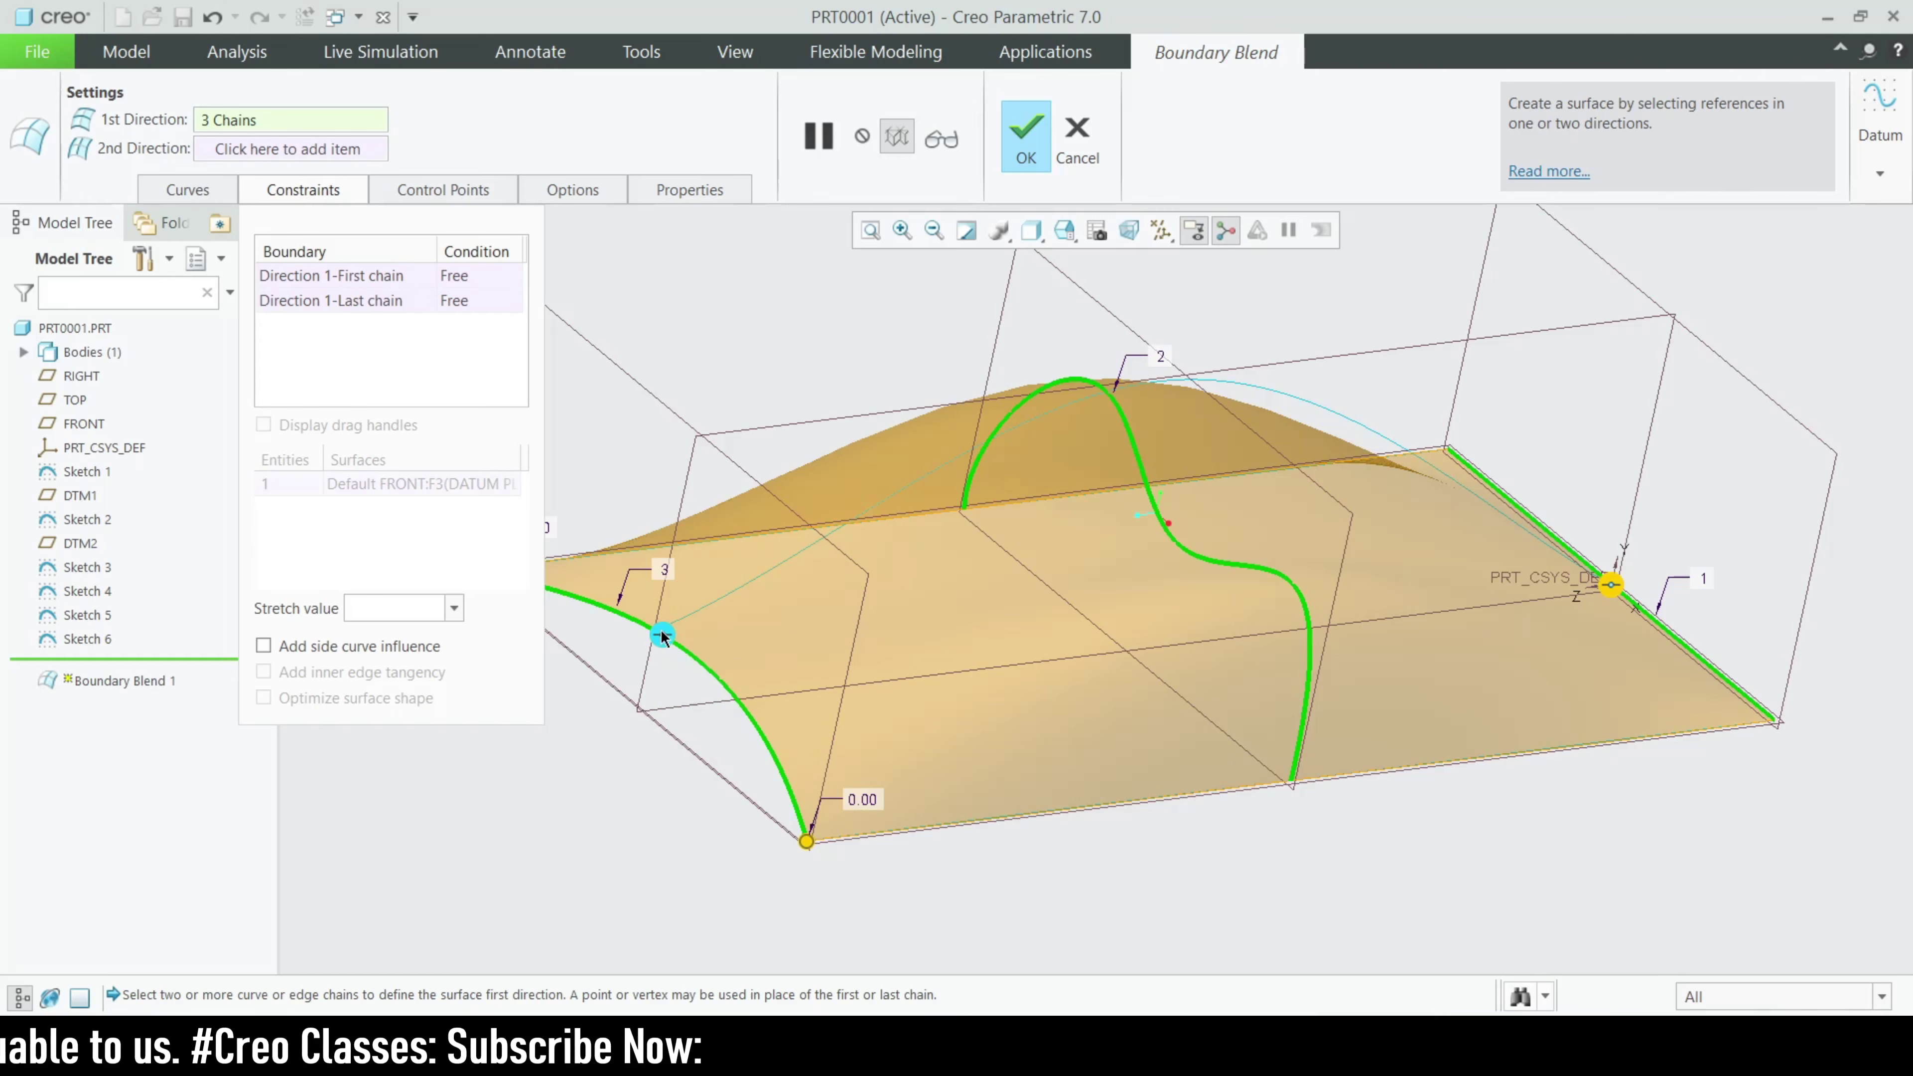
{"action": "right_click", "coordinate": [661, 633]}
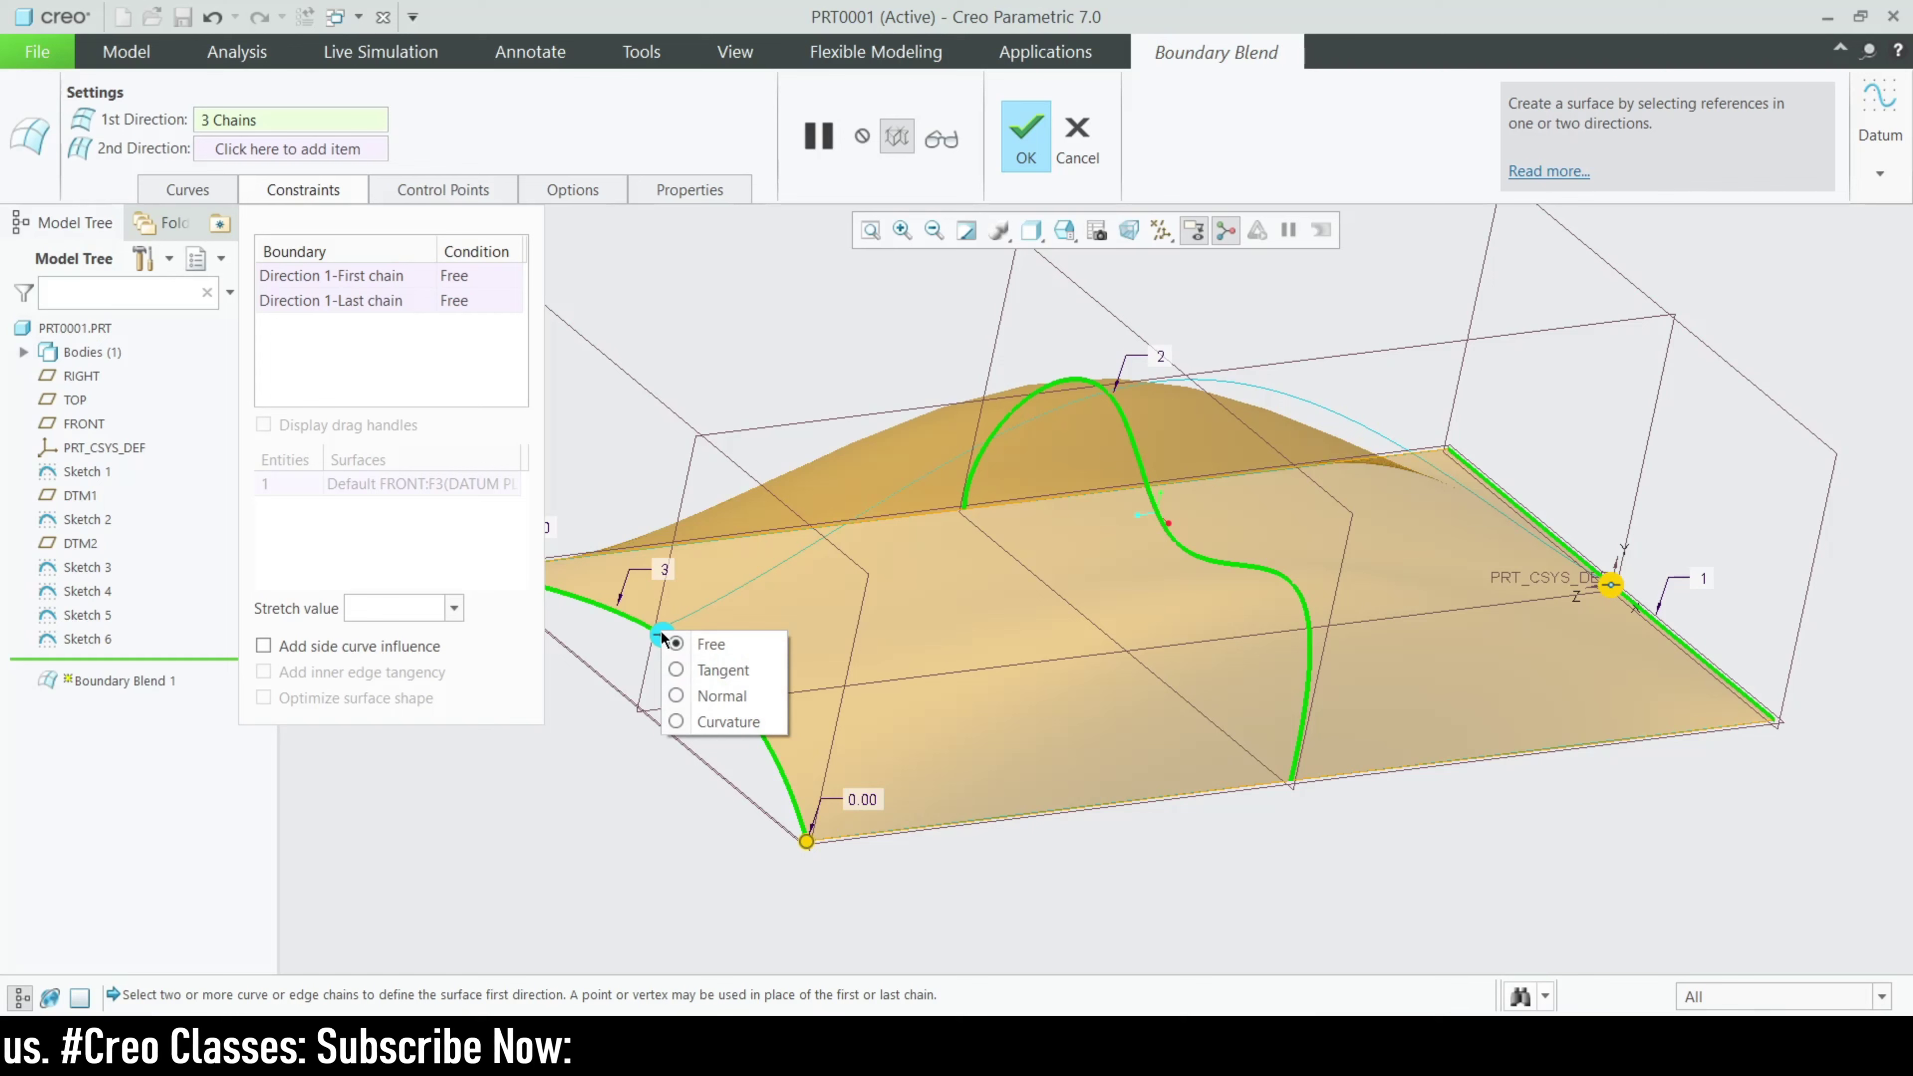
{"action": "left_click", "coordinate": [700, 670]}
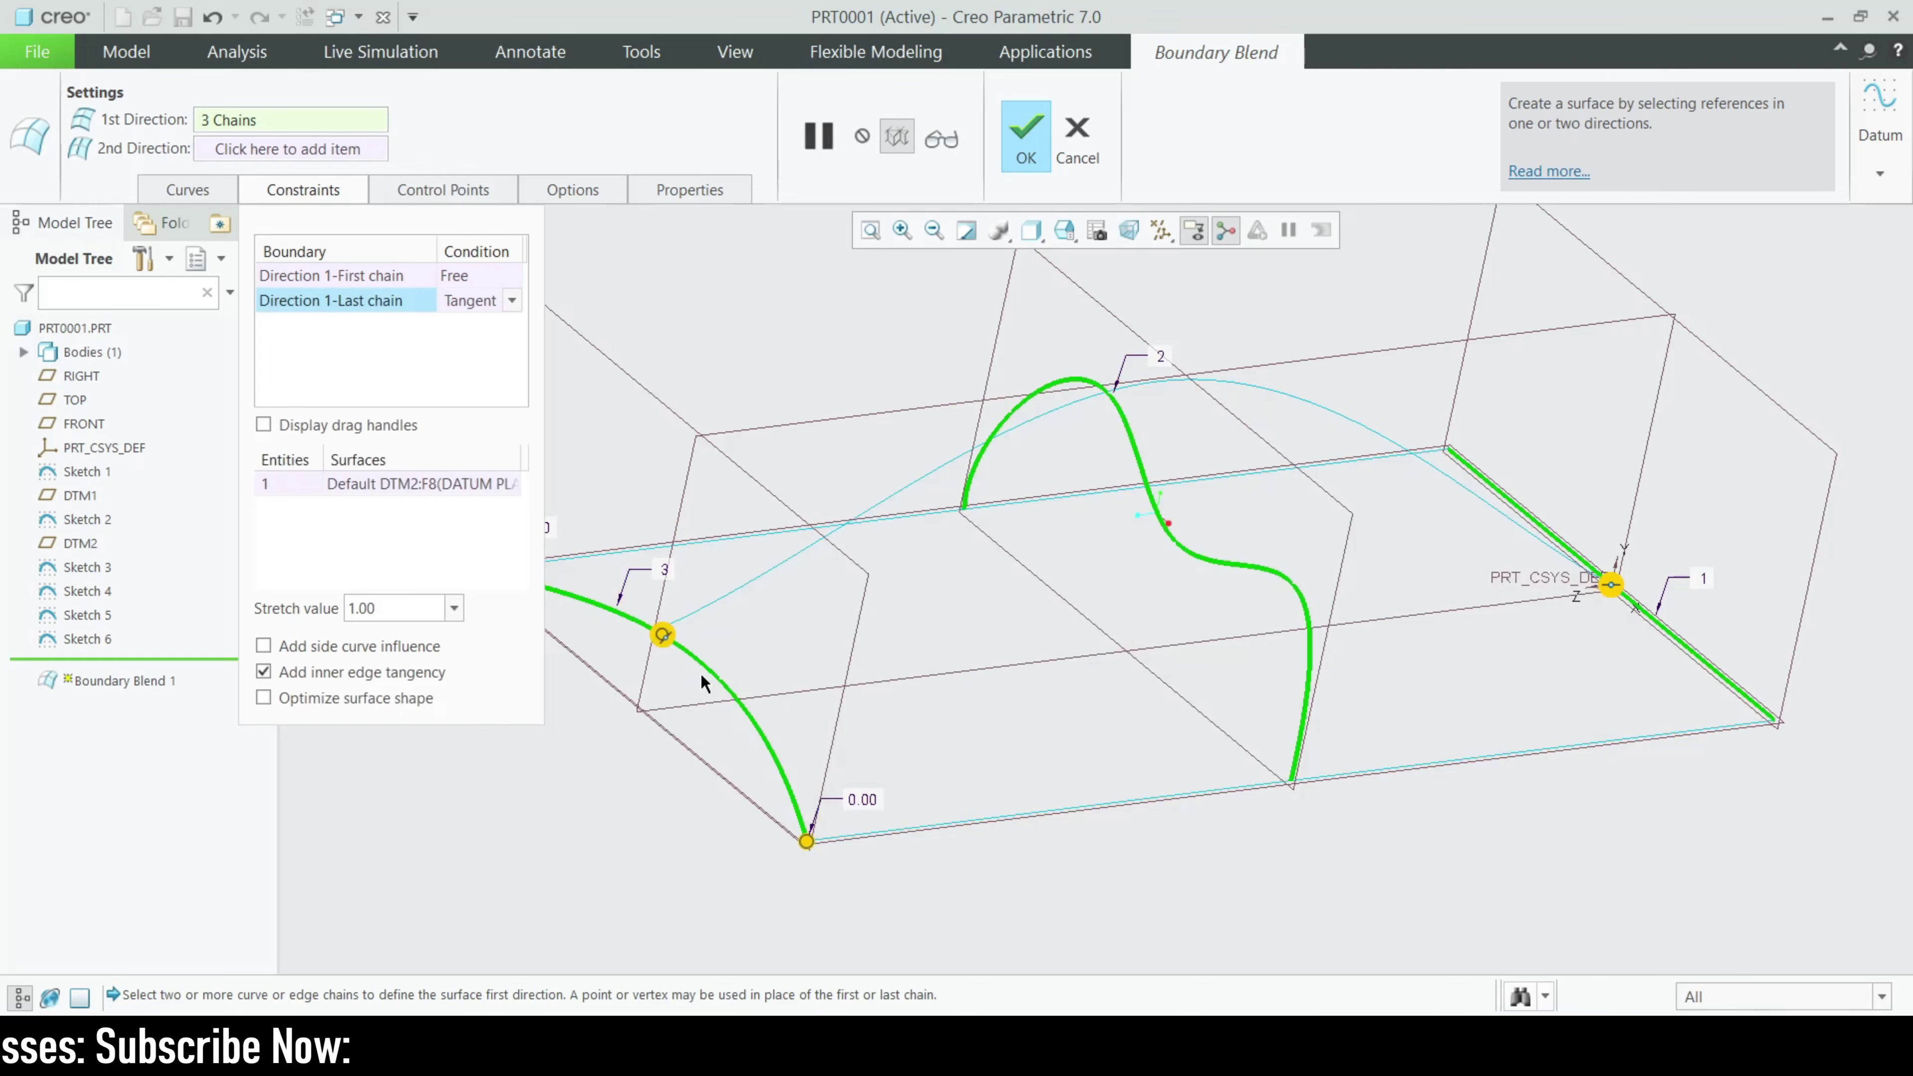
Return the last first-direction chain's boundary condition to Free
{"action": "right_click", "coordinate": [659, 634]}
{"action": "left_click", "coordinate": [661, 633]}
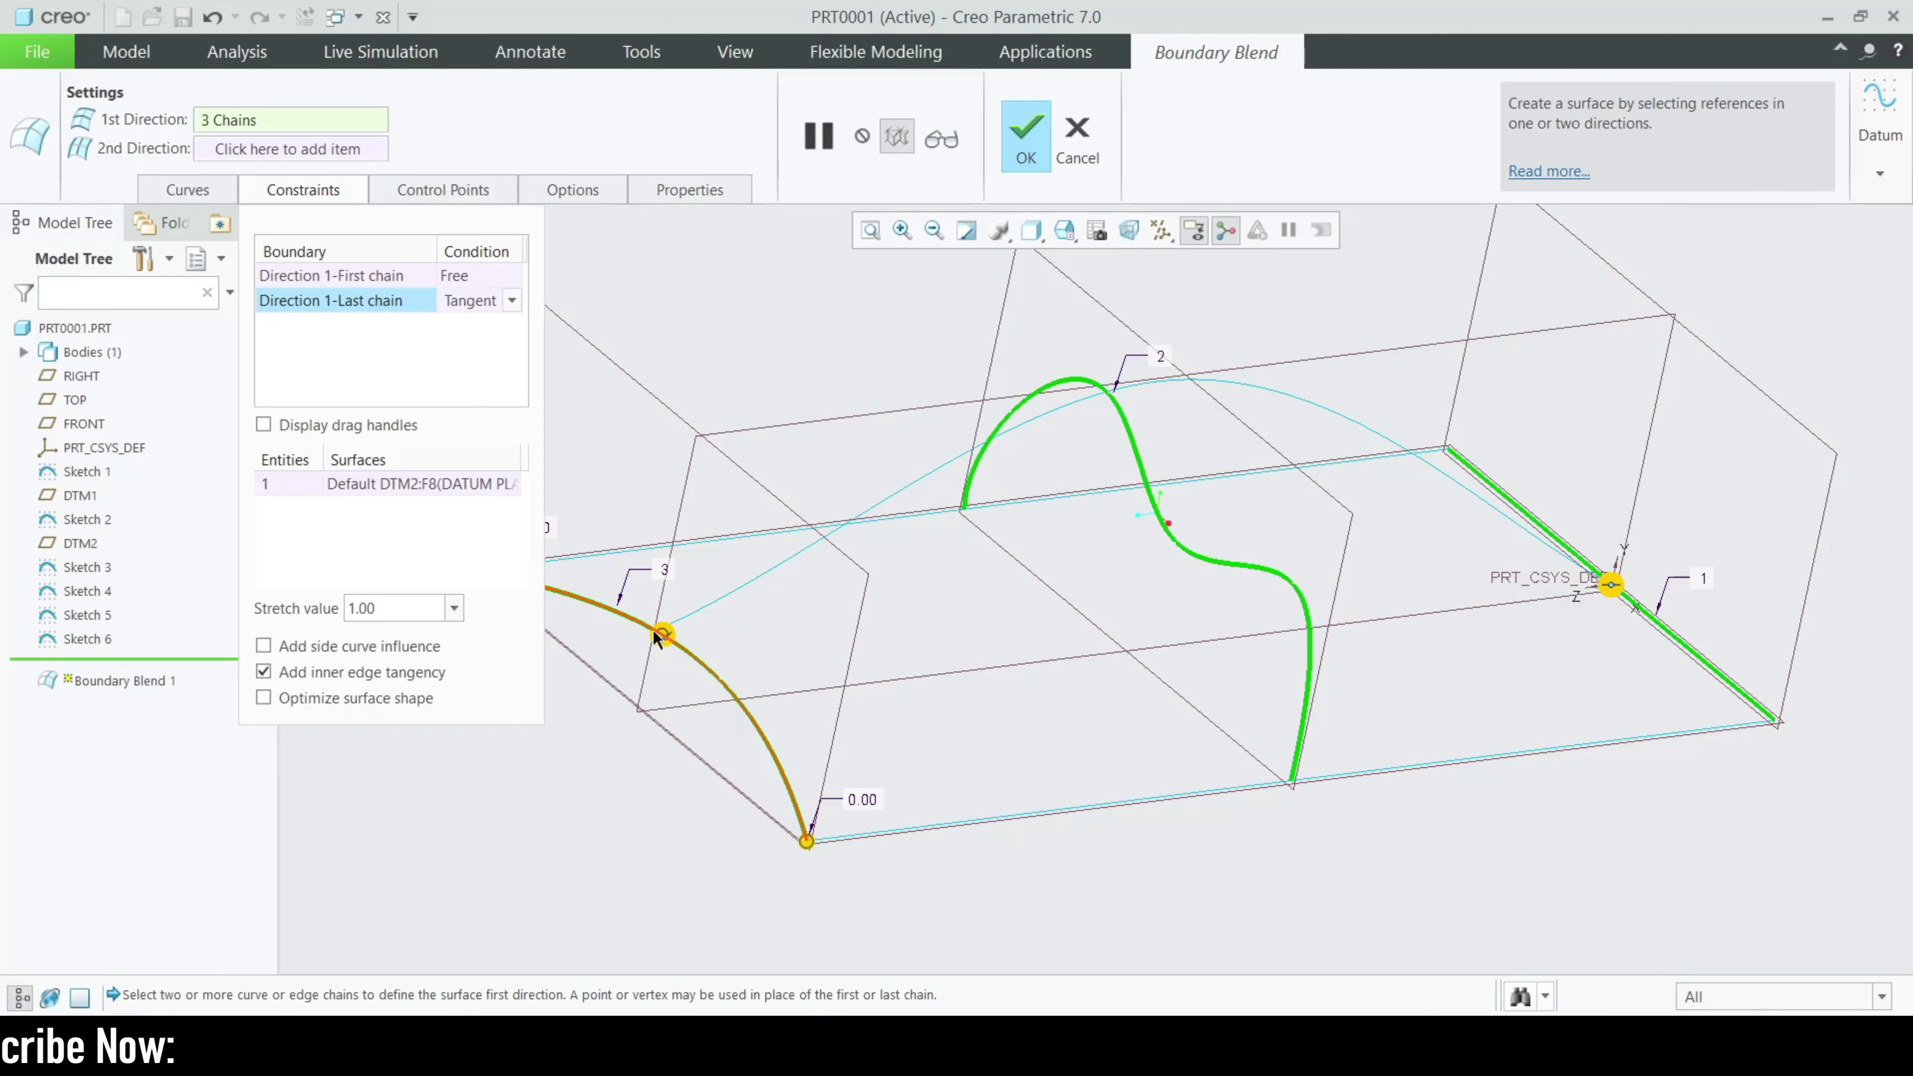
{"action": "right_click", "coordinate": [659, 635]}
{"action": "left_click", "coordinate": [615, 641]}
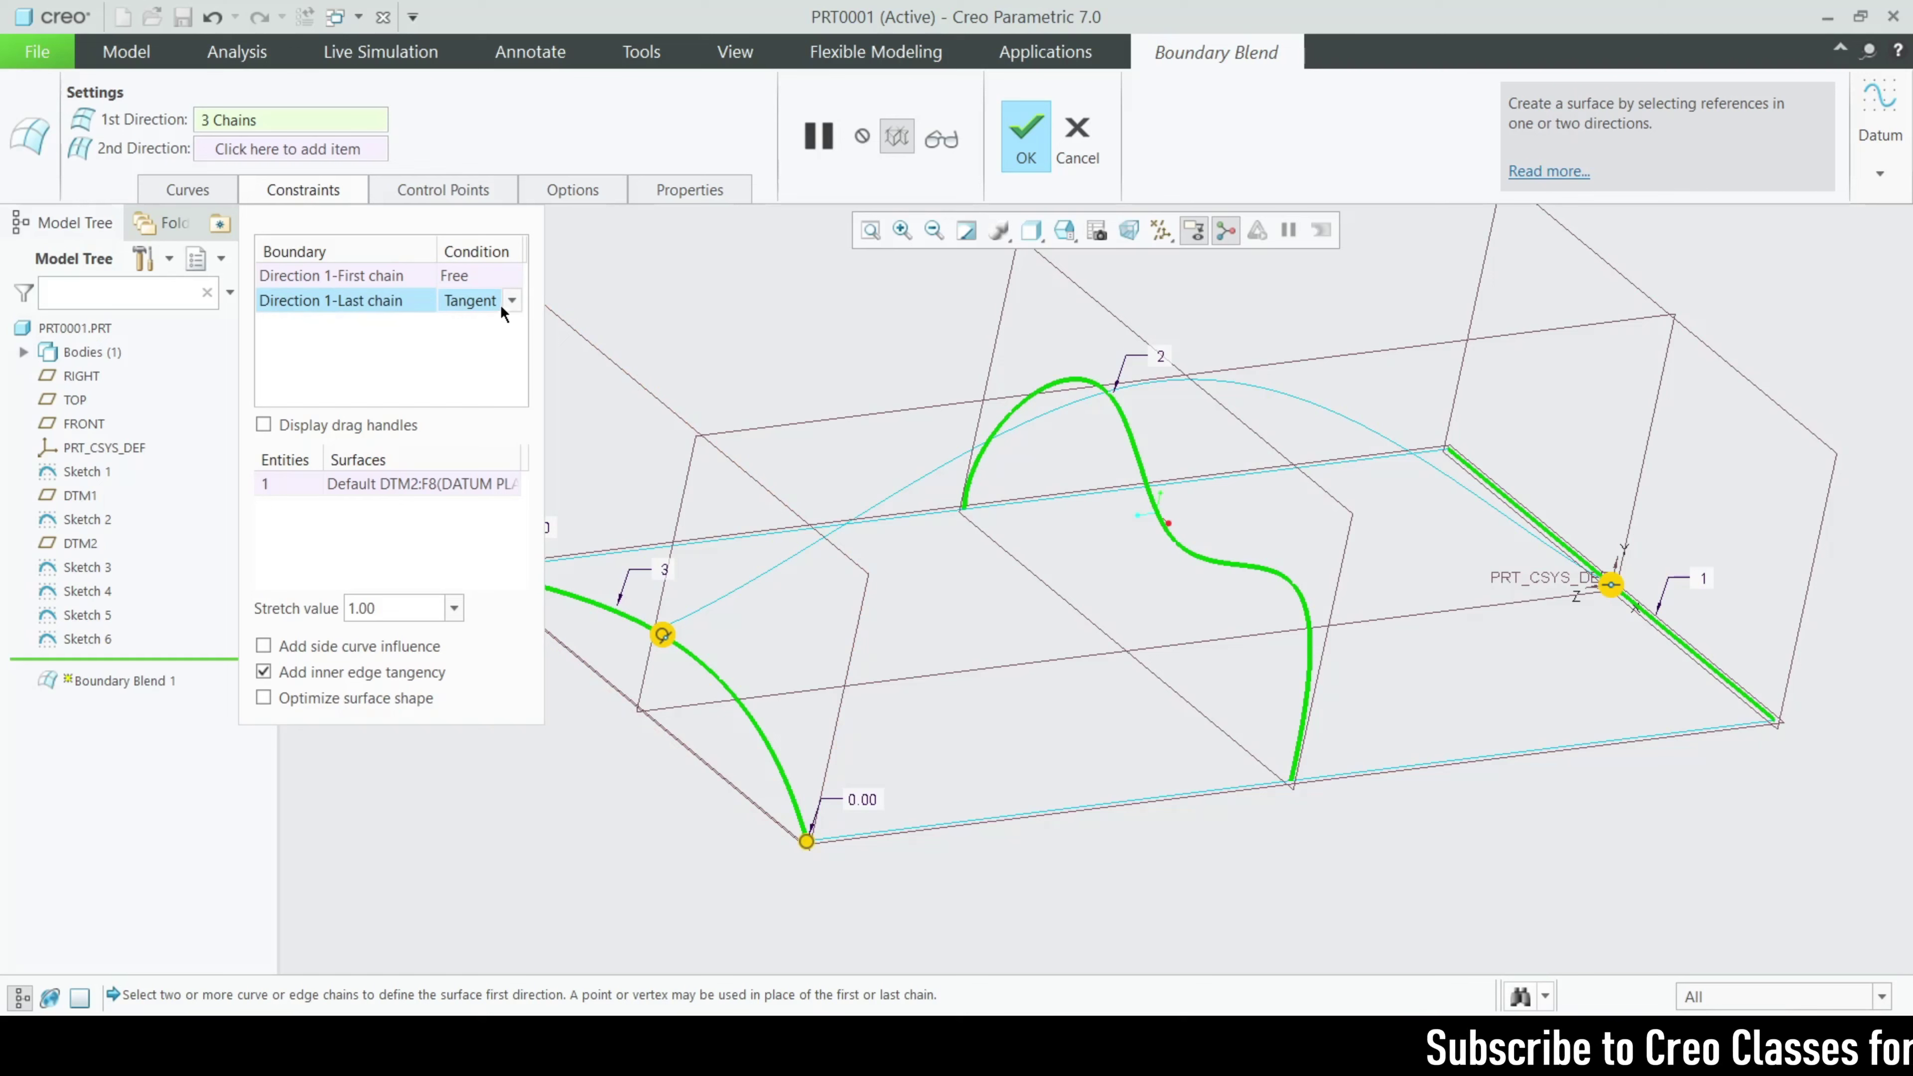
{"action": "left_click", "coordinate": [512, 300]}
{"action": "left_click", "coordinate": [452, 322]}
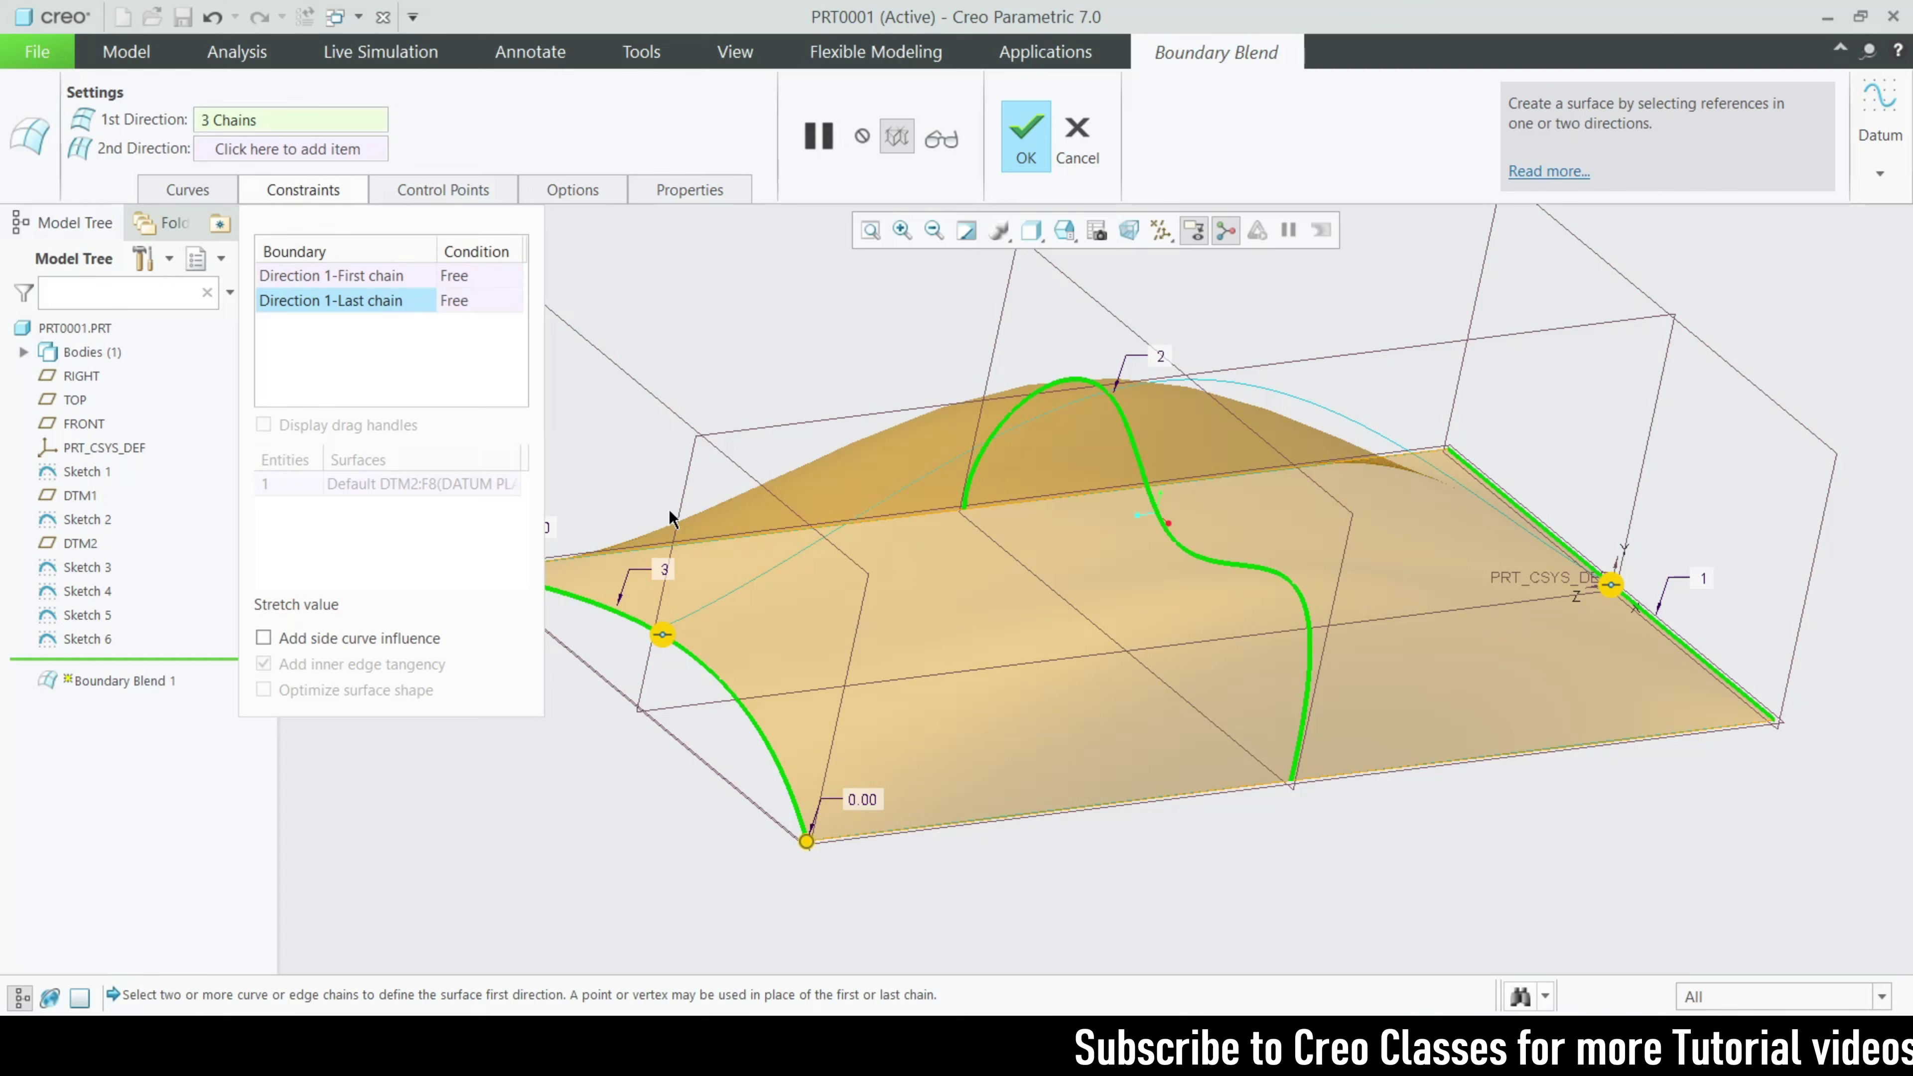
{"action": "left_click", "coordinate": [319, 191]}
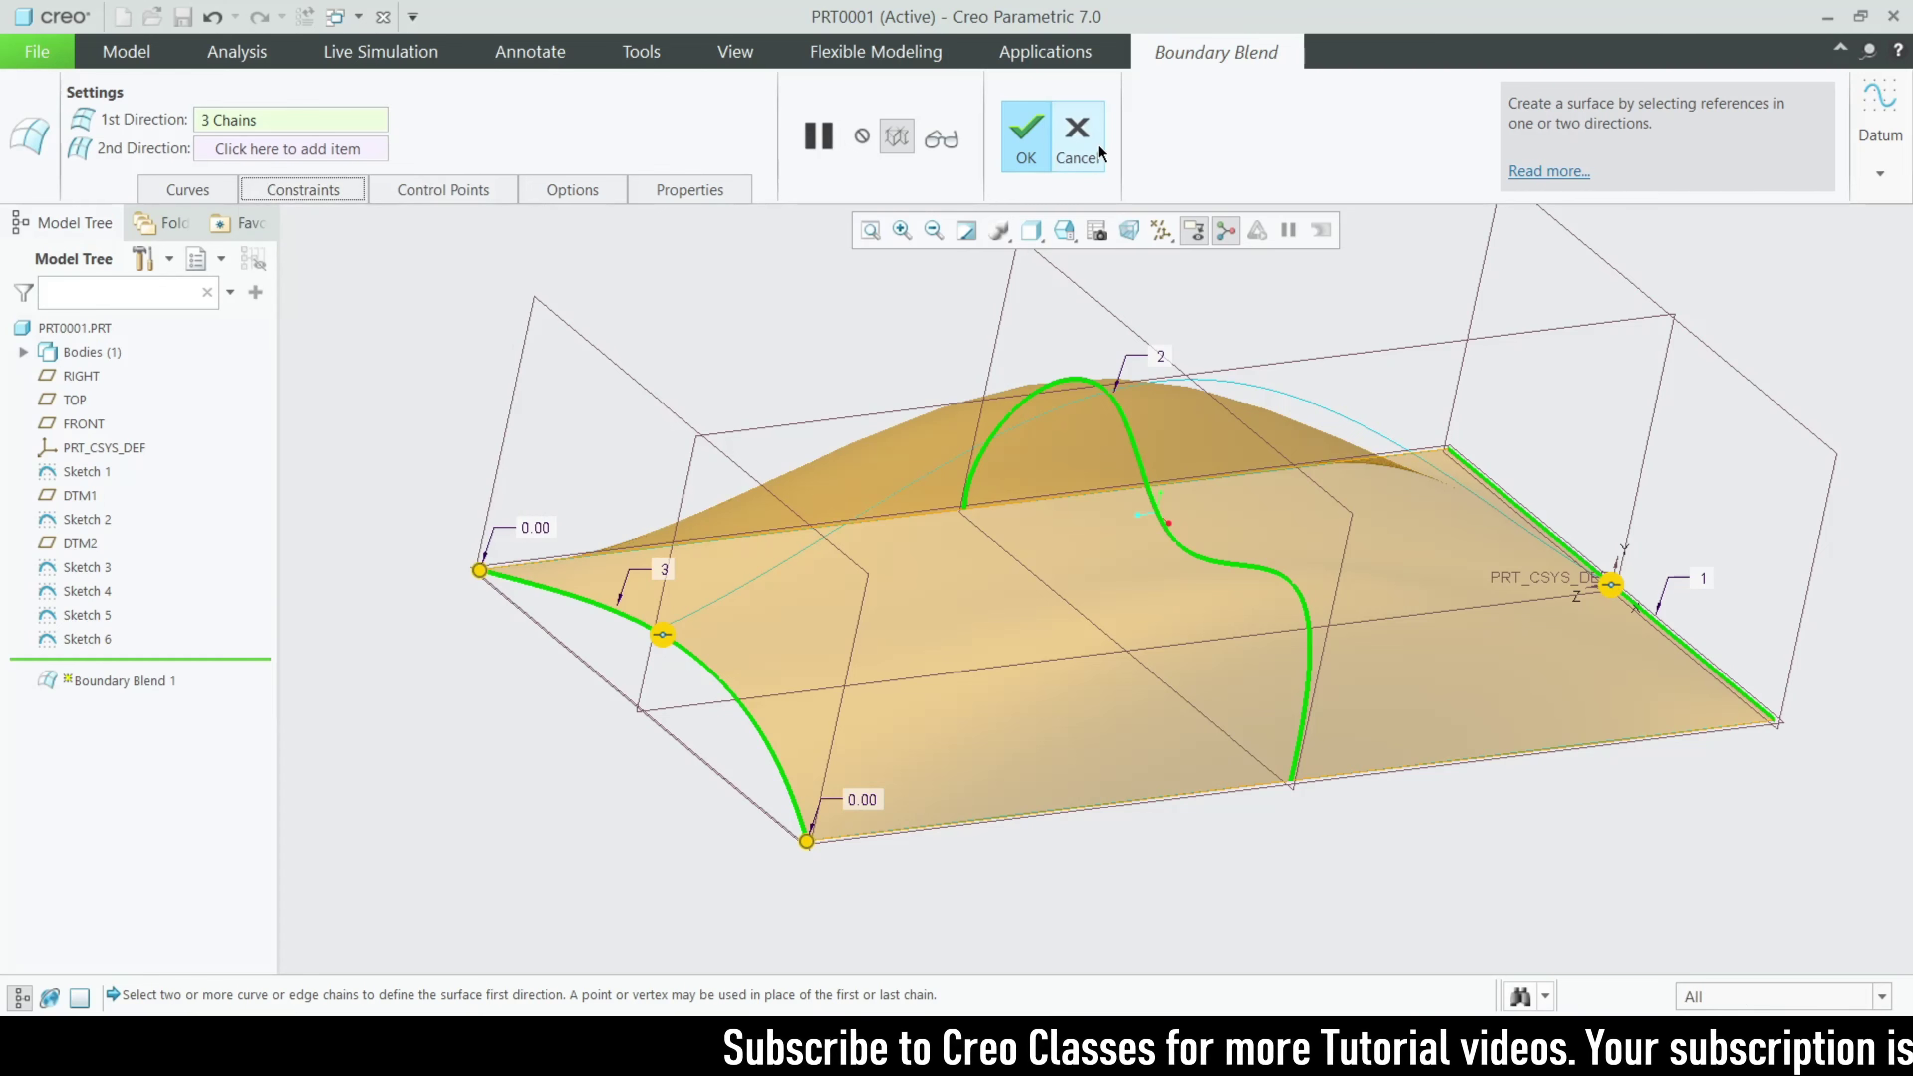
Add the far straight side line, the long arched centre curve and the near straight side line as second-direction chains
{"action": "middle_click_drag", "start_coordinate": [962, 533], "coordinate": [1009, 618]}
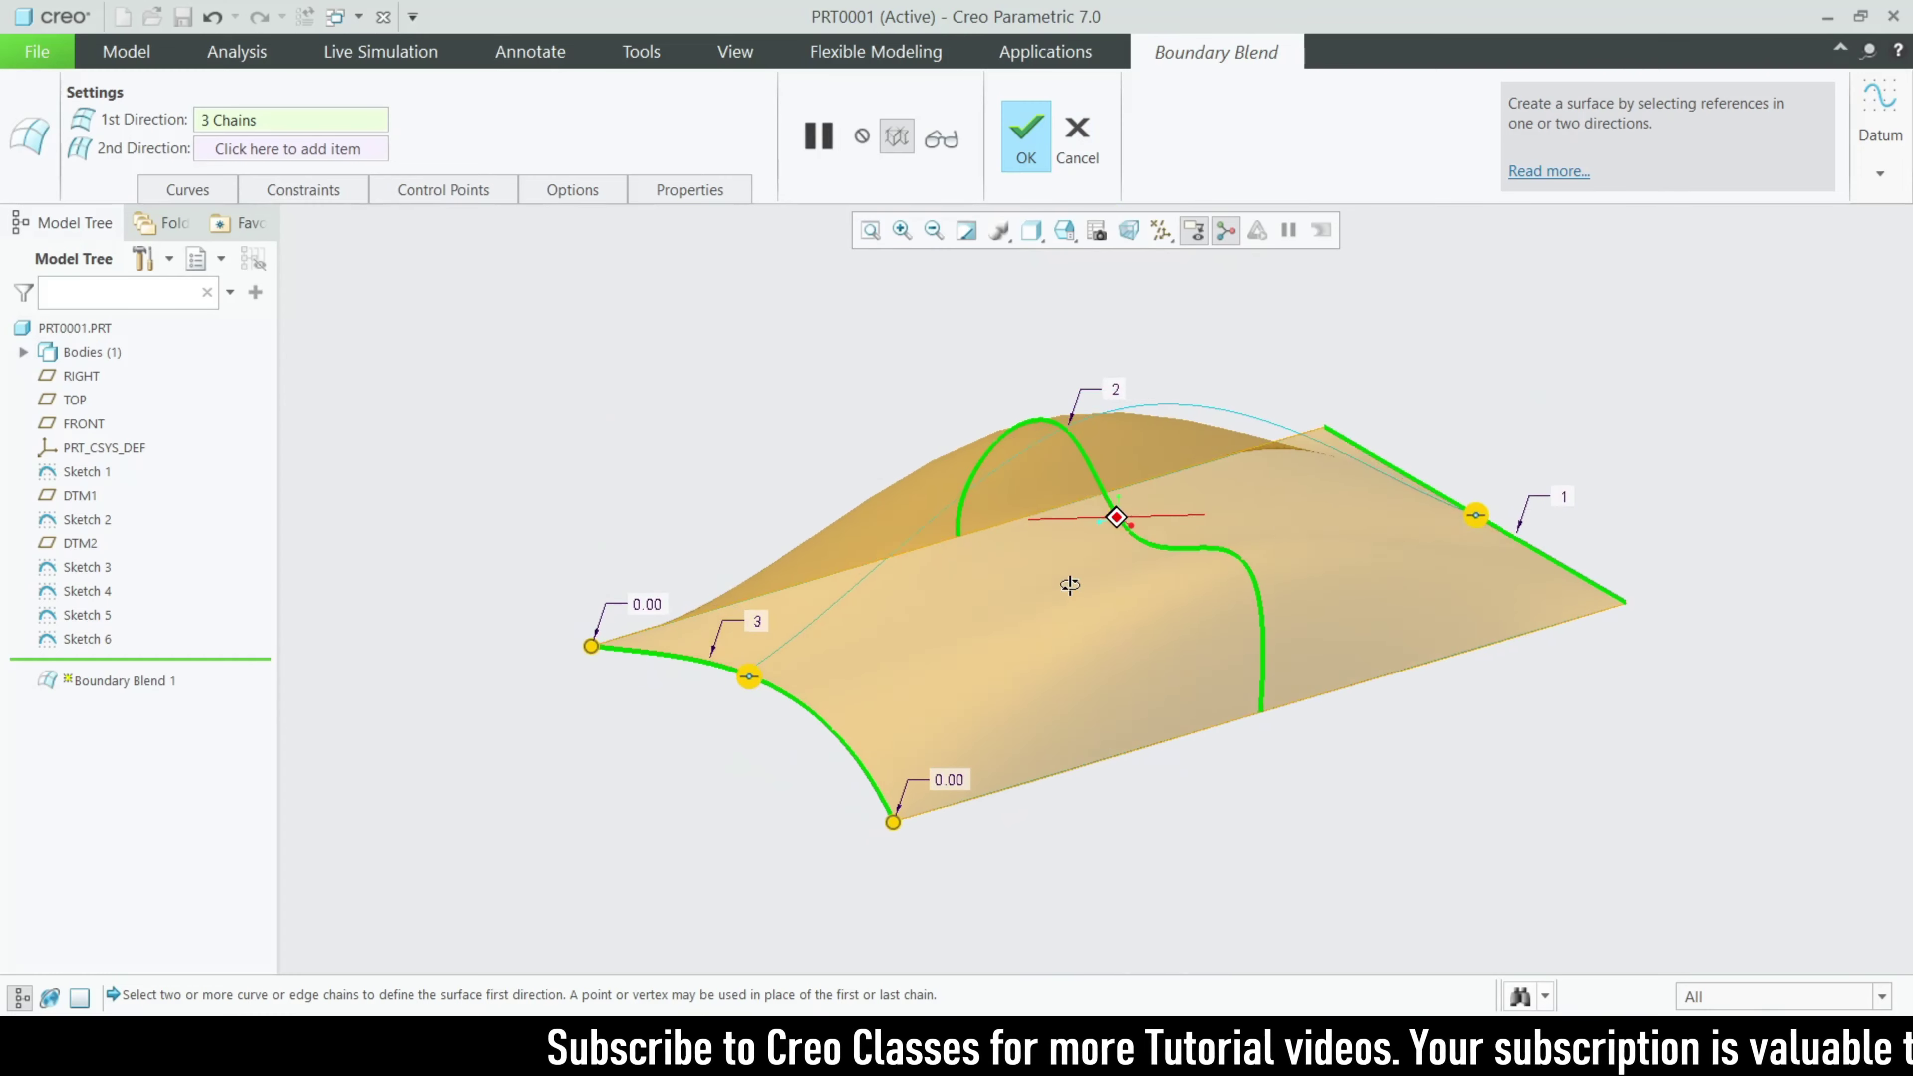
{"action": "left_click", "coordinate": [249, 150]}
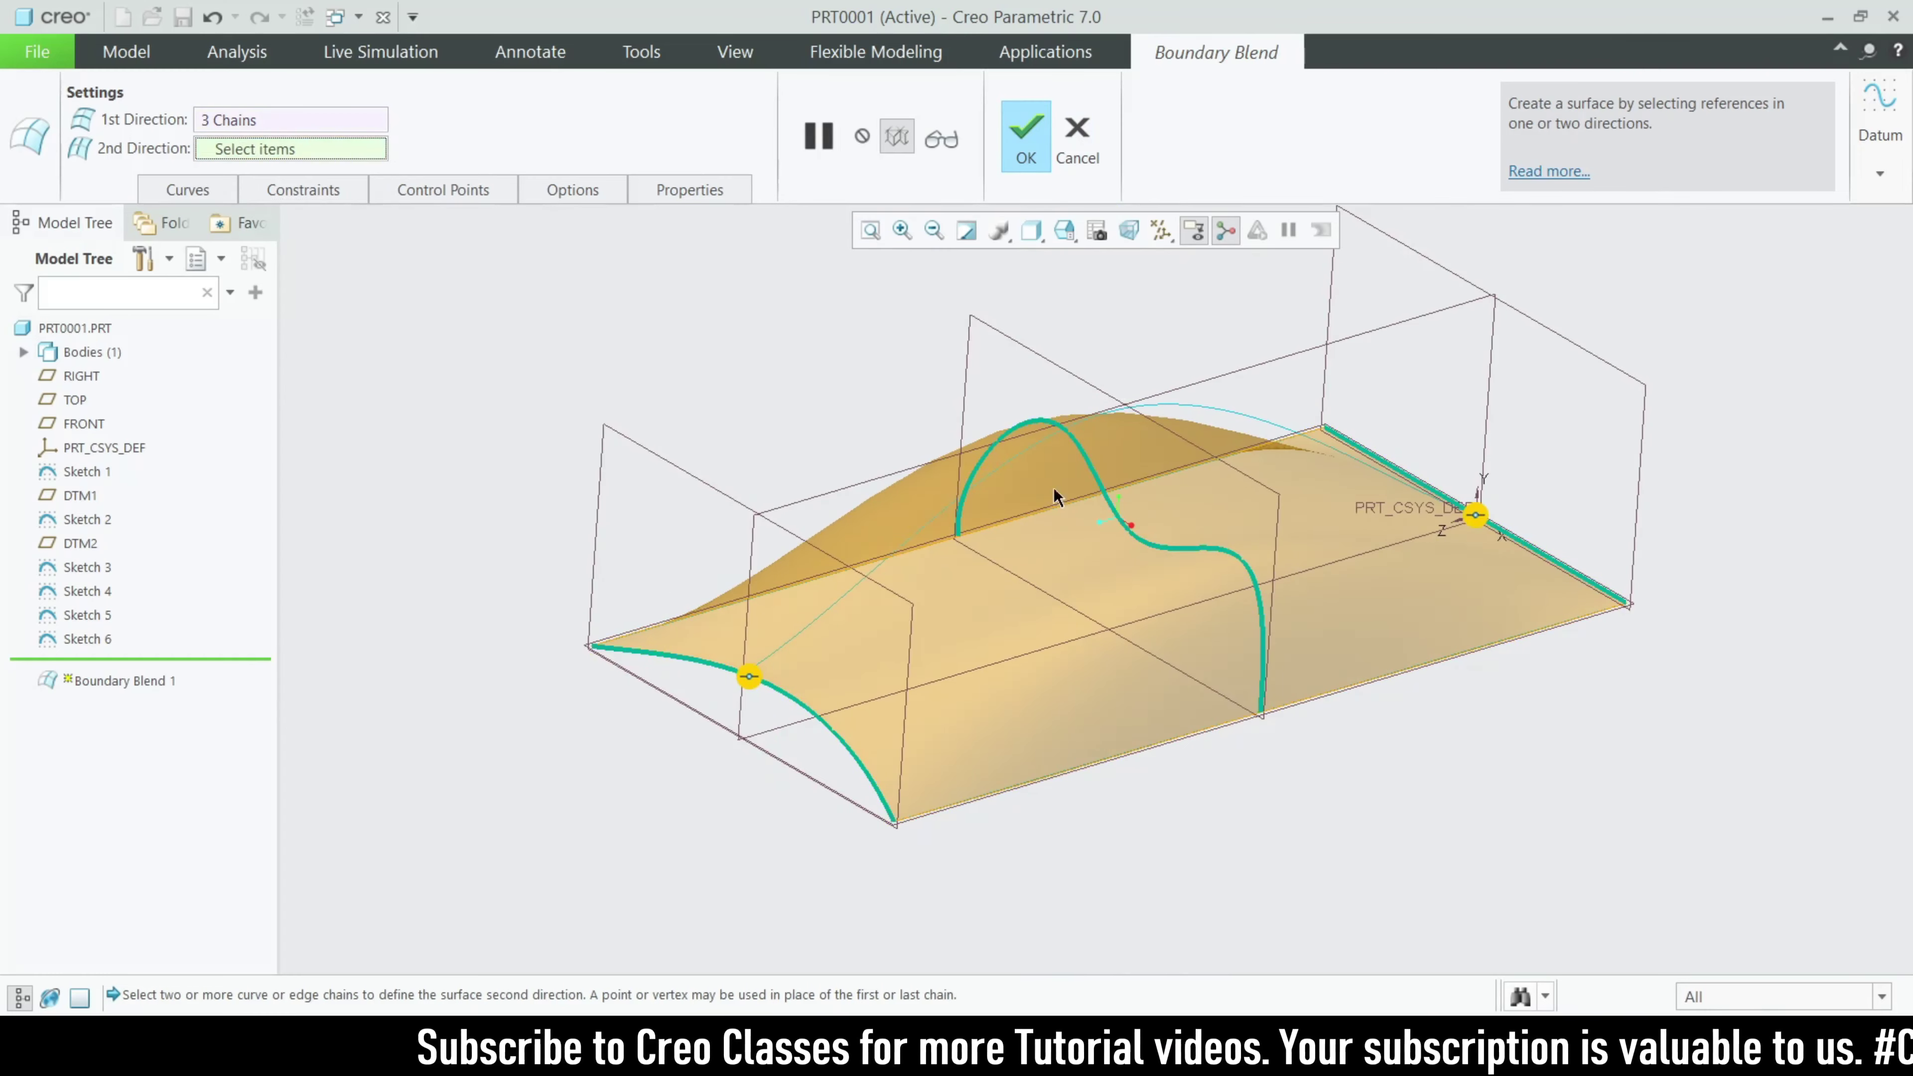
{"action": "left_click", "coordinate": [753, 597]}
{"action": "left_click", "coordinate": [918, 531], "text": "ctrl"}
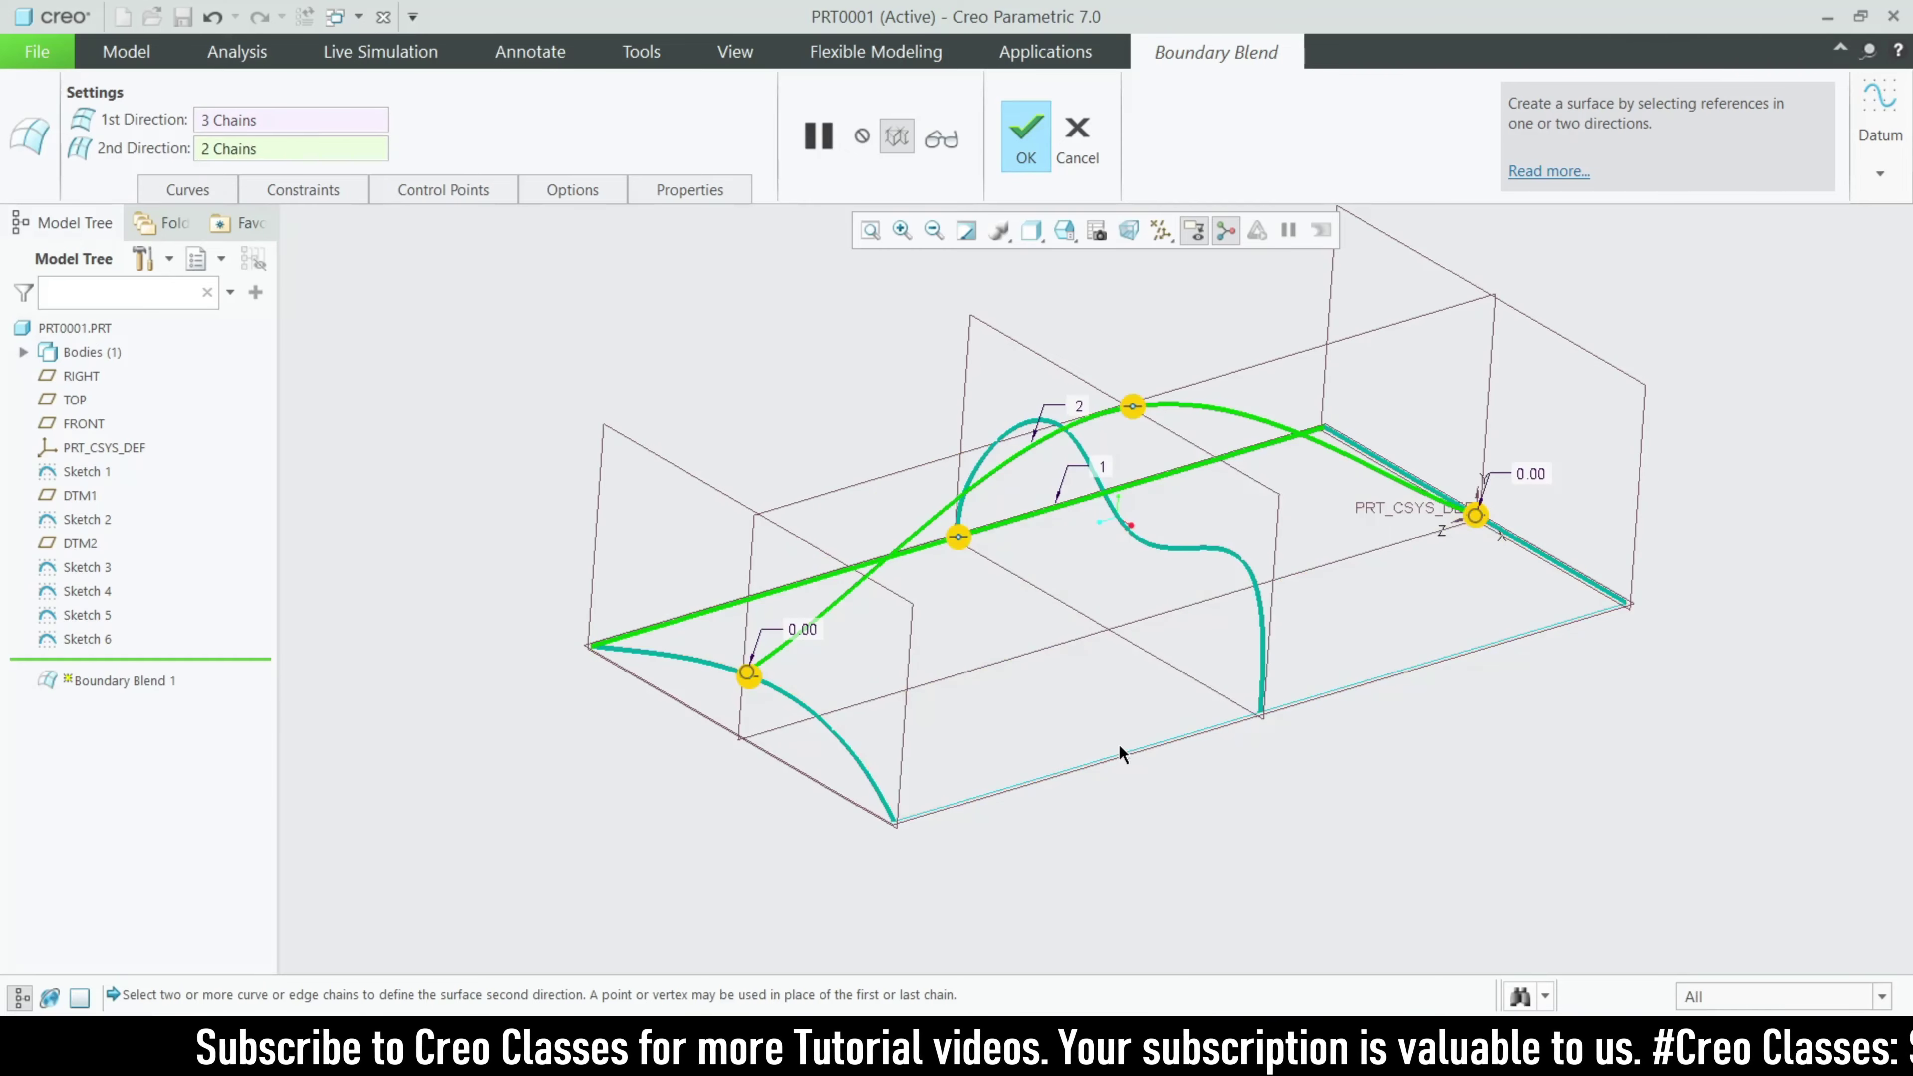
{"action": "left_click", "coordinate": [1125, 756], "text": "ctrl"}
{"action": "mouse_move", "coordinate": [1111, 731]}
{"action": "middle_mouse_down"}
{"action": "mouse_move", "coordinate": [1179, 795]}
{"action": "mouse_move", "coordinate": [1102, 534]}
{"action": "mouse_move", "coordinate": [1091, 664]}
{"action": "middle_mouse_up"}
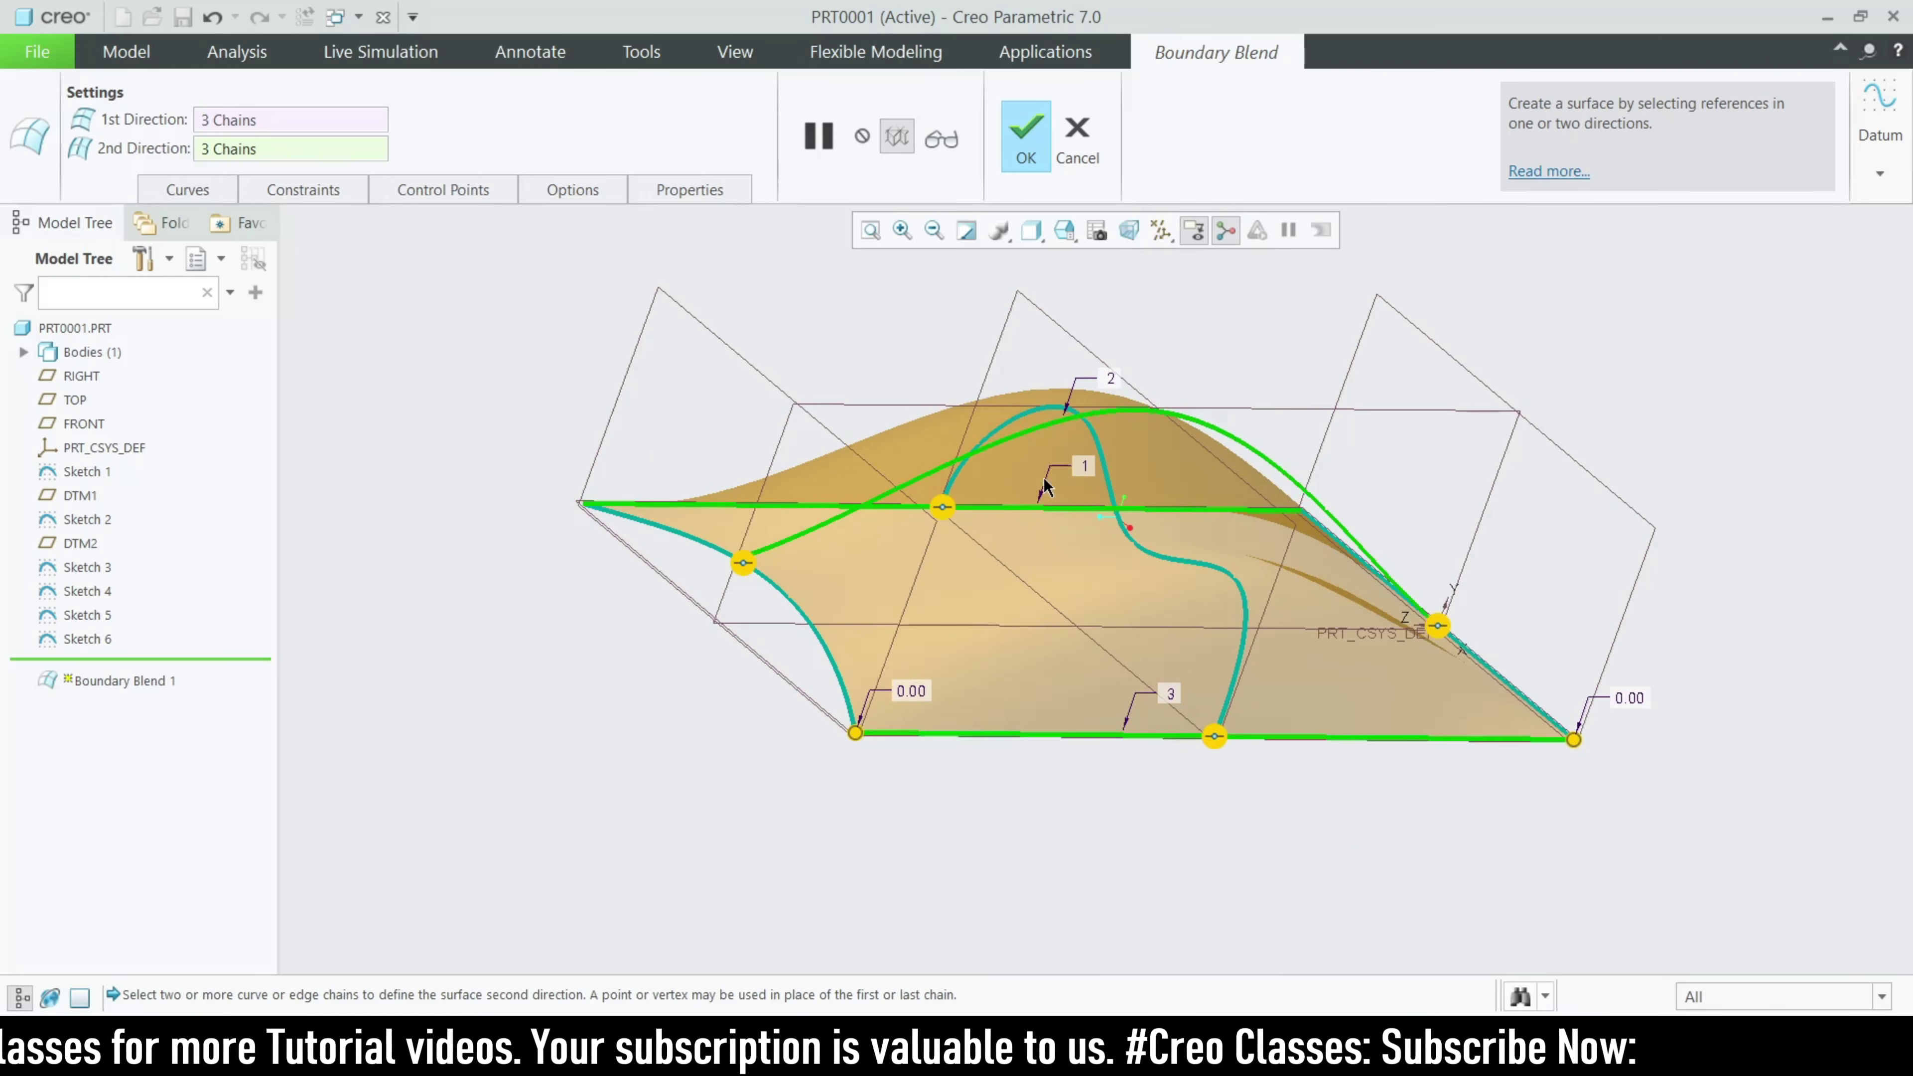
Complete the boundary blend surface and set the display style to Shading With Edges
{"action": "left_click", "coordinate": [1023, 140]}
{"action": "mouse_move", "coordinate": [958, 545]}
{"action": "middle_mouse_down"}
{"action": "mouse_move", "coordinate": [932, 607]}
{"action": "mouse_move", "coordinate": [957, 522]}
{"action": "middle_mouse_up"}
{"action": "key", "text": "ctrl+d"}
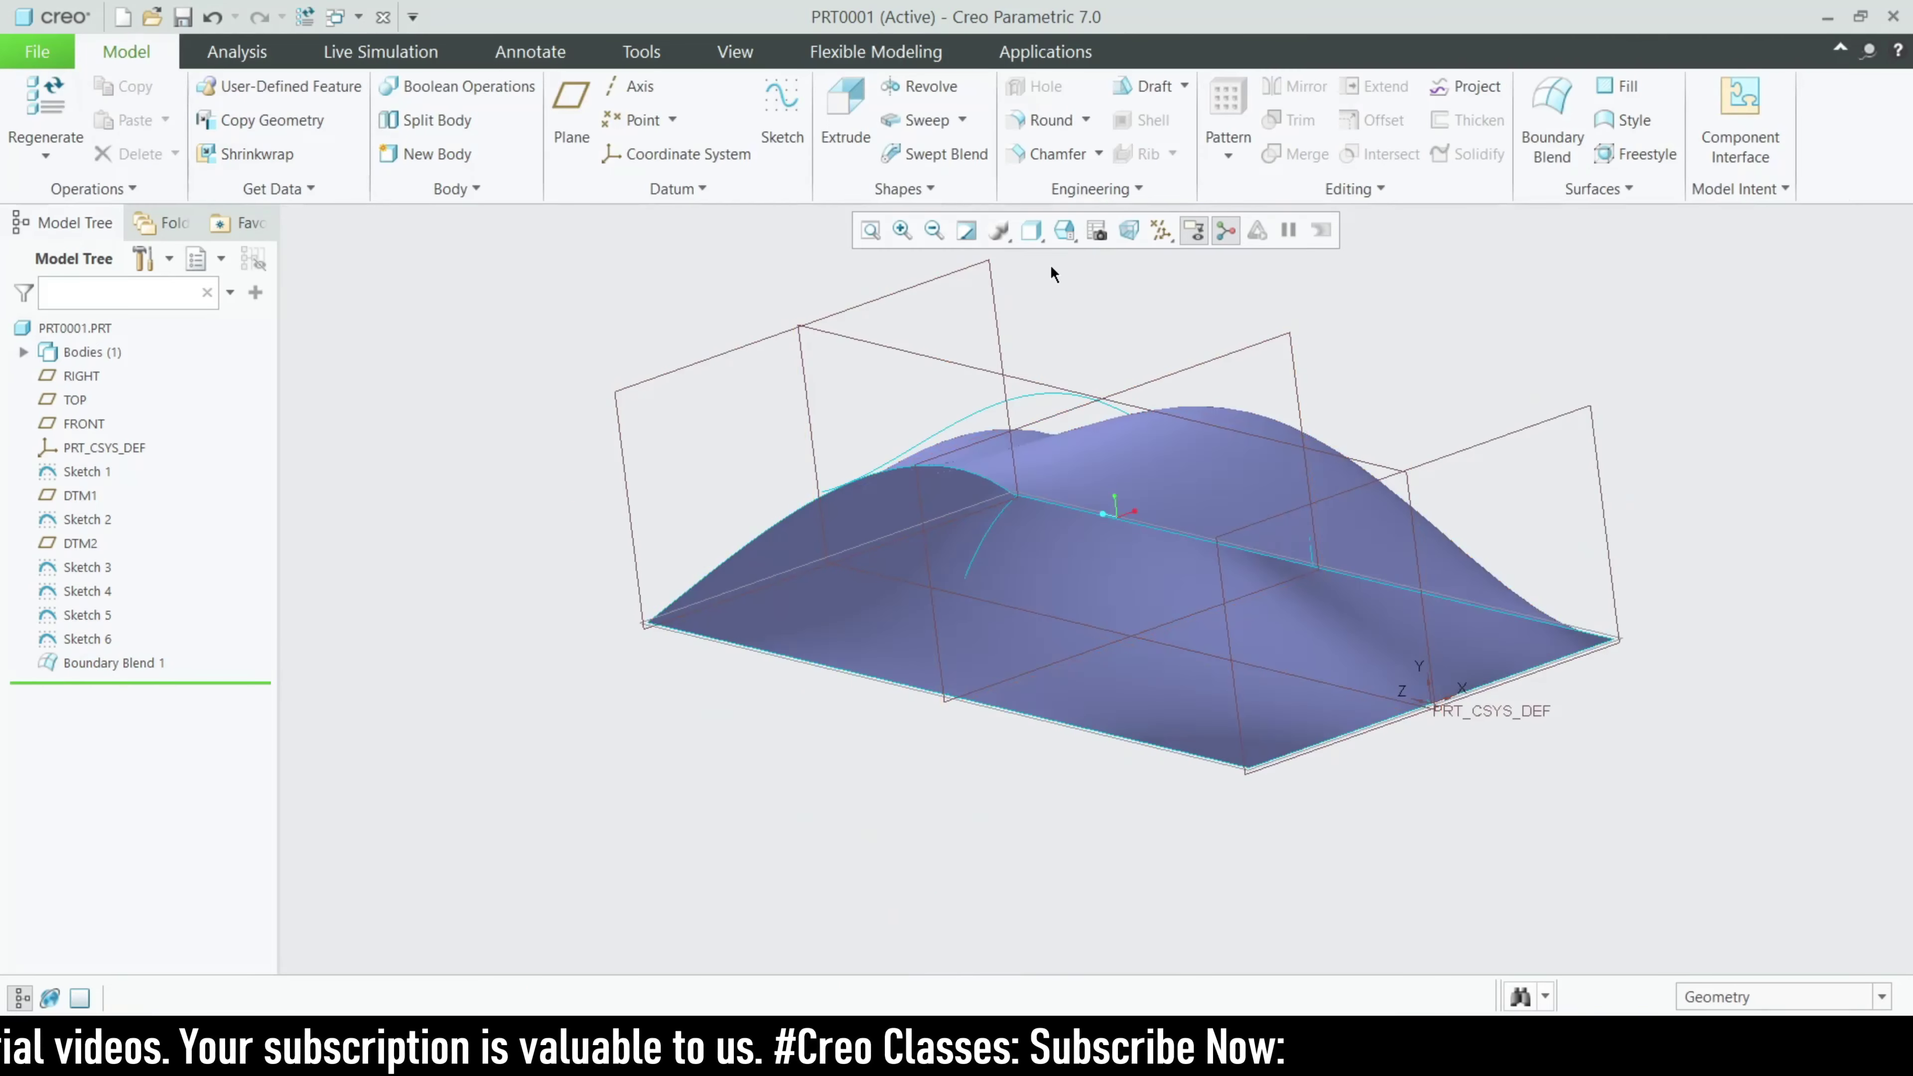
{"action": "left_click", "coordinate": [1045, 235]}
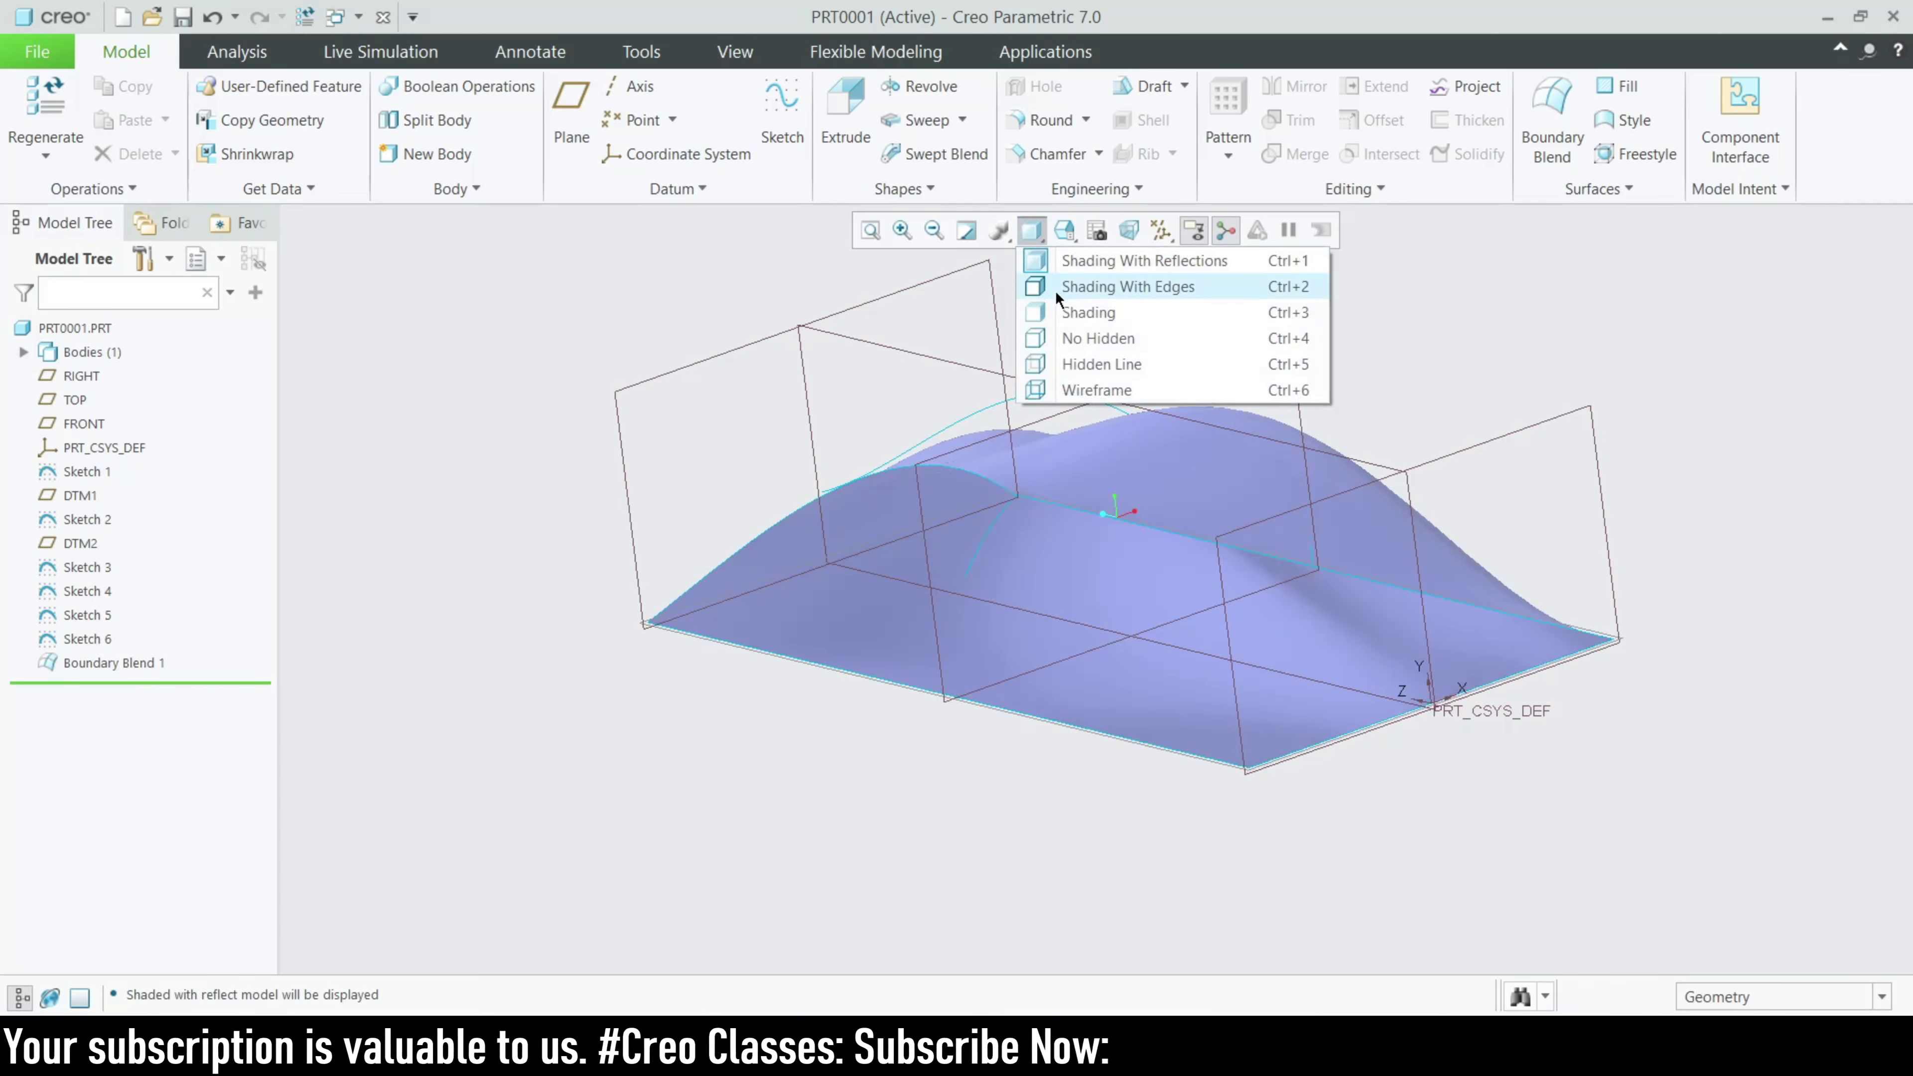
{"action": "left_click", "coordinate": [1056, 287]}
{"action": "middle_click_drag", "start_coordinate": [1052, 325], "coordinate": [1031, 409]}
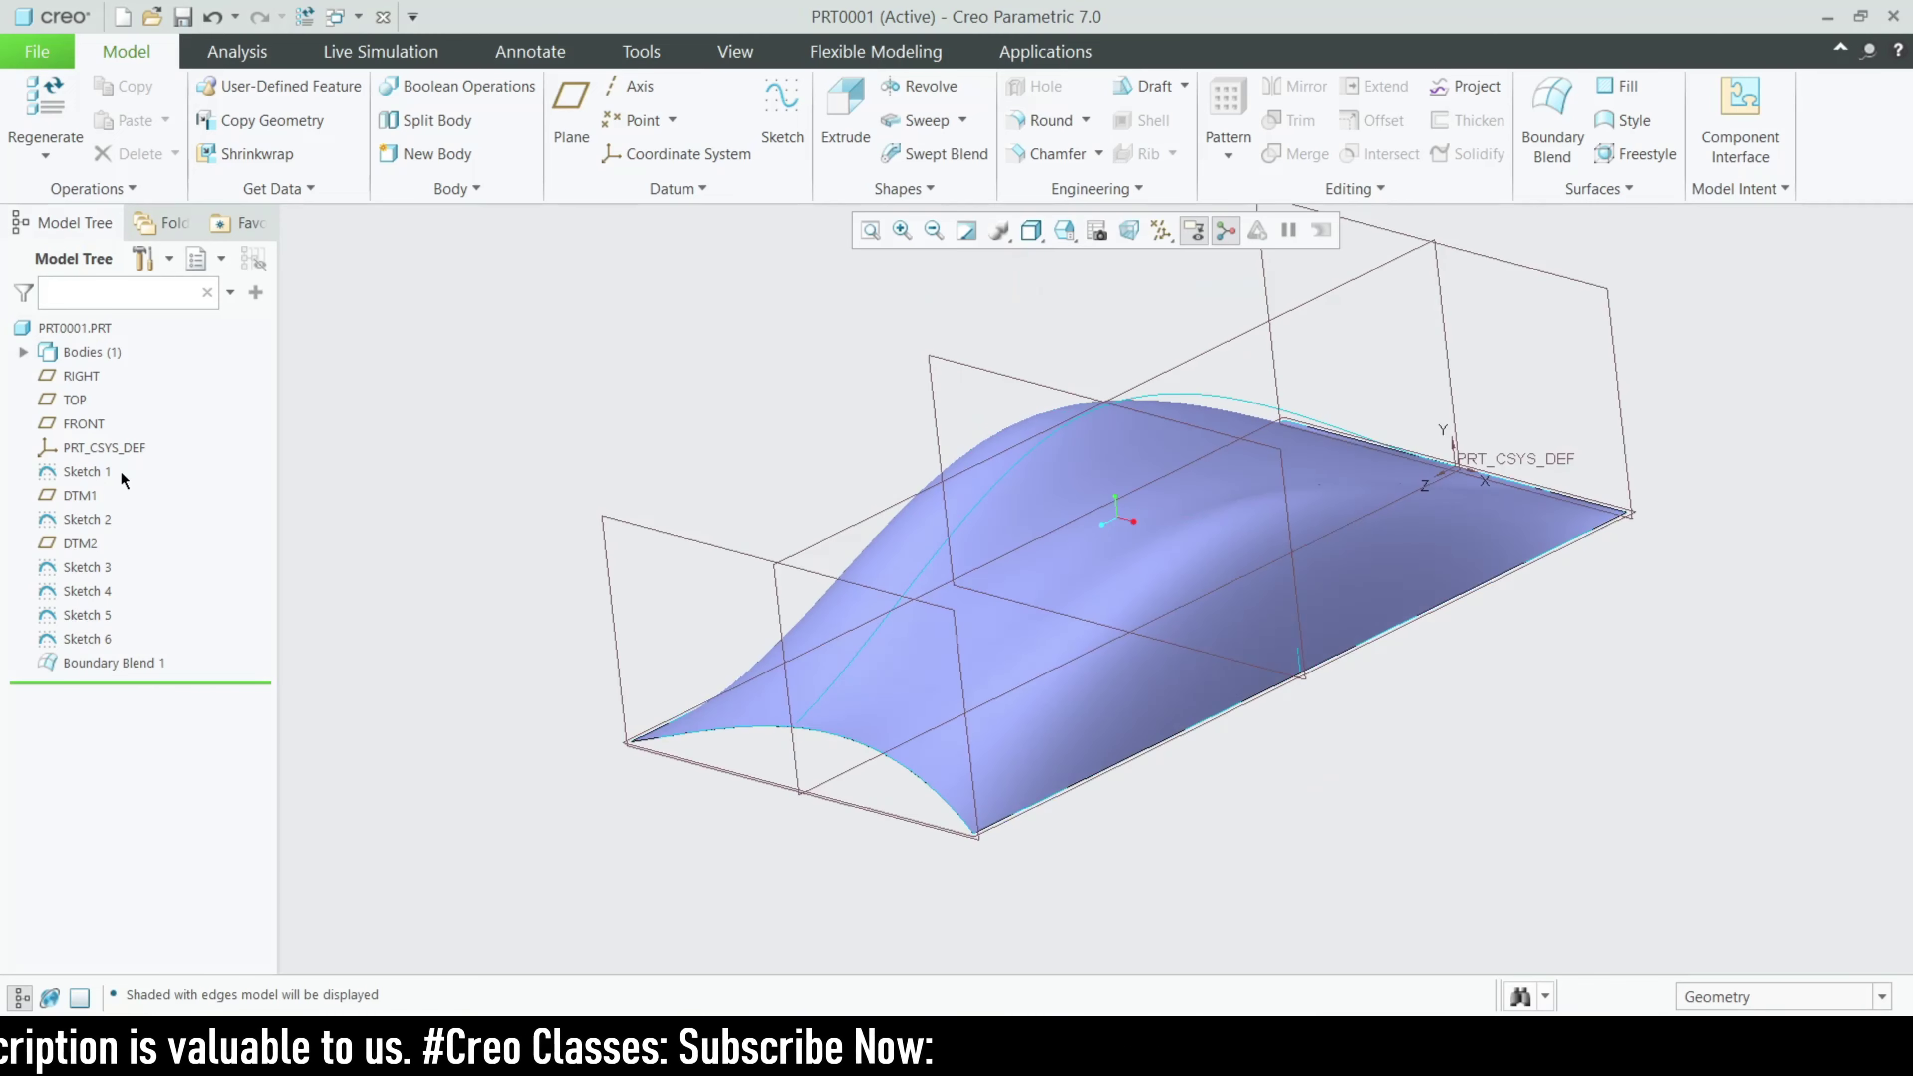
Hide Sketch 1 through Sketch 6 so that only the blend surface and the datums are displayed
{"action": "left_click", "coordinate": [95, 474]}
{"action": "left_click", "coordinate": [138, 406]}
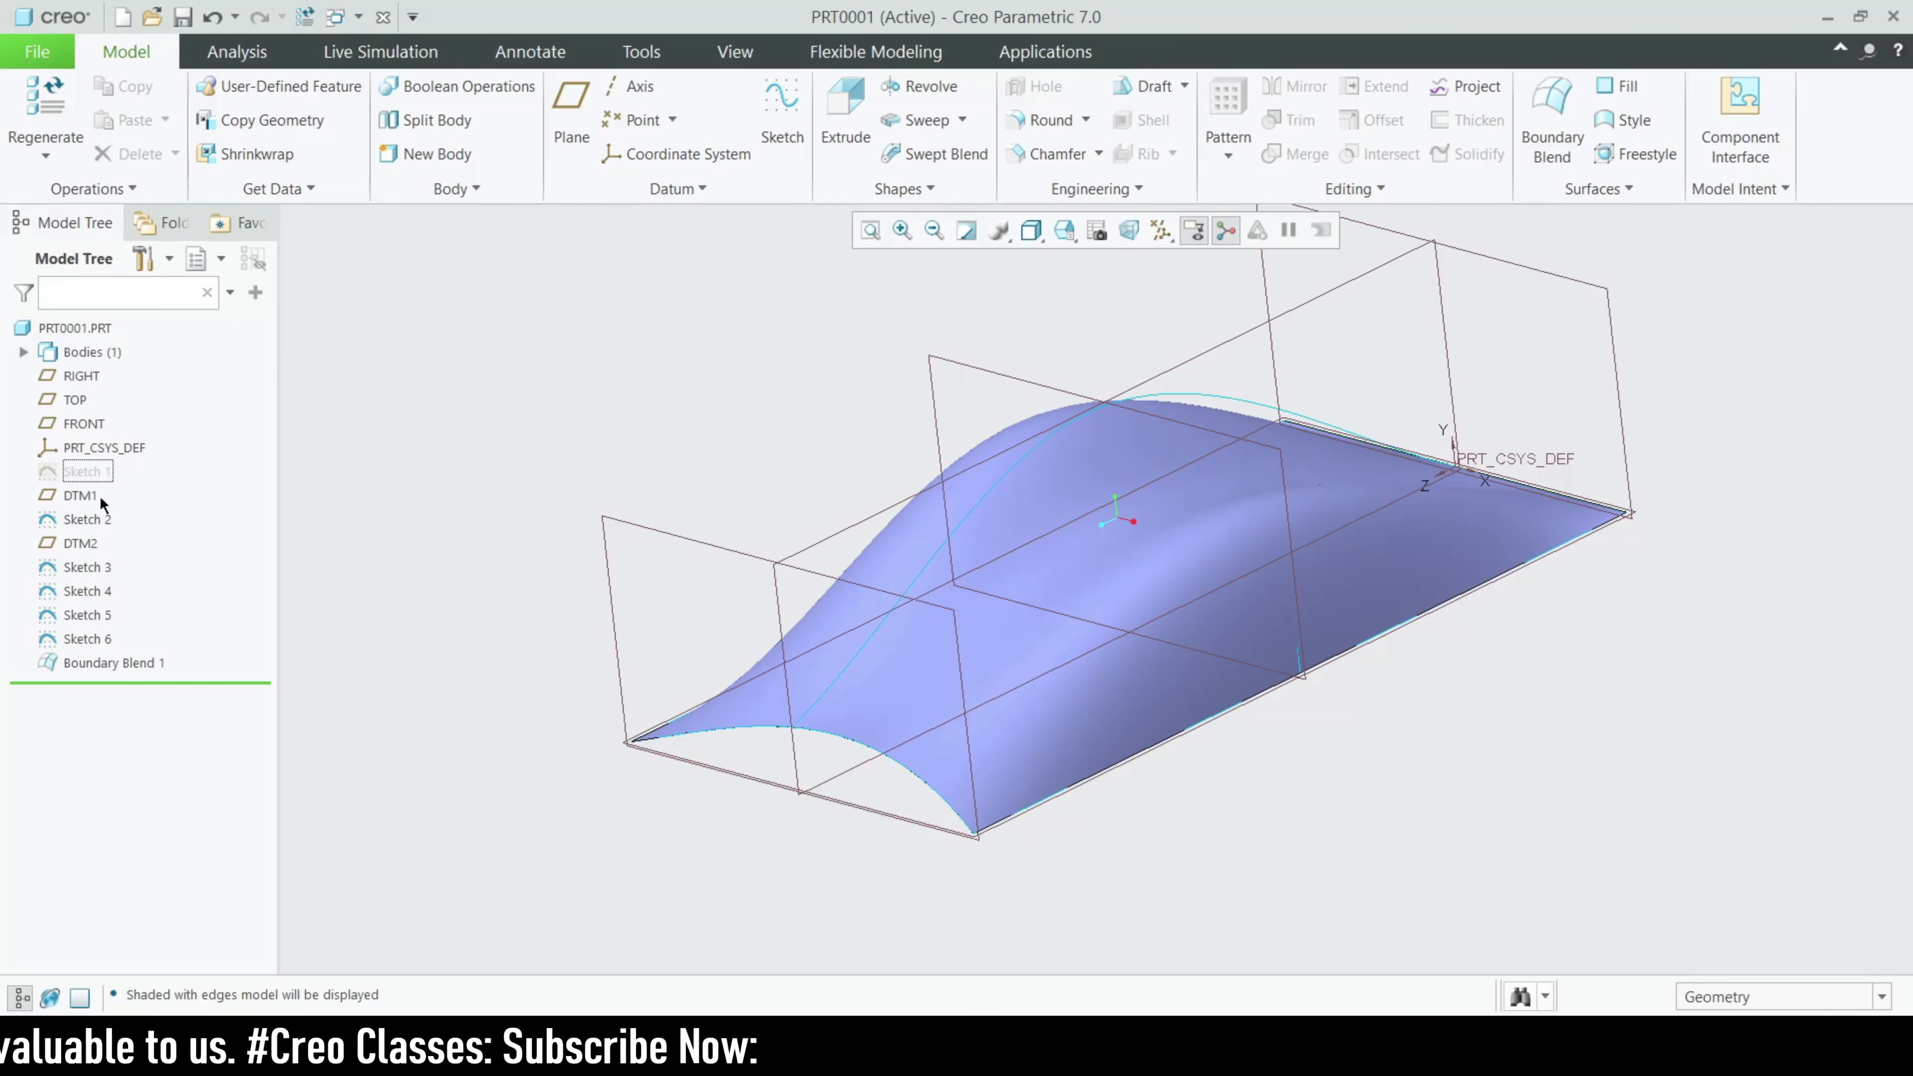
{"action": "left_click", "coordinate": [94, 518]}
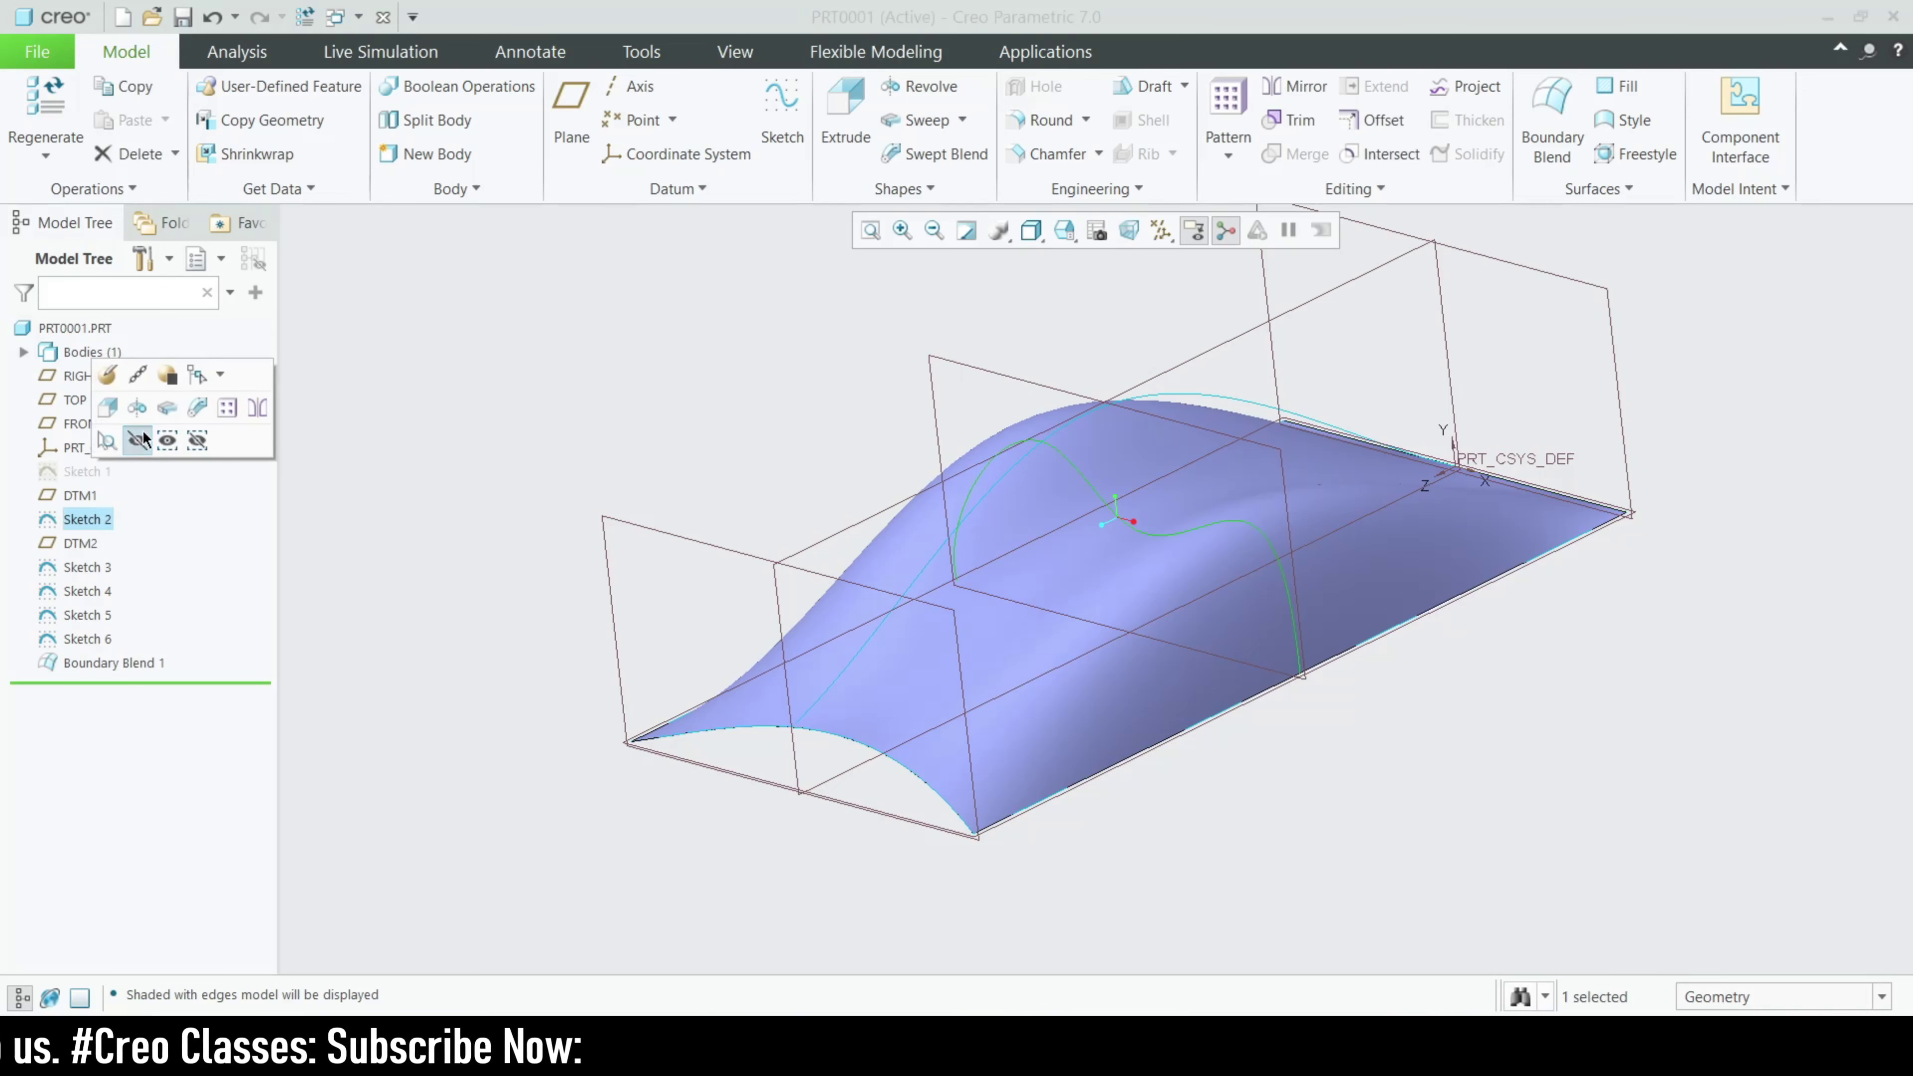
{"action": "left_click", "coordinate": [138, 440]}
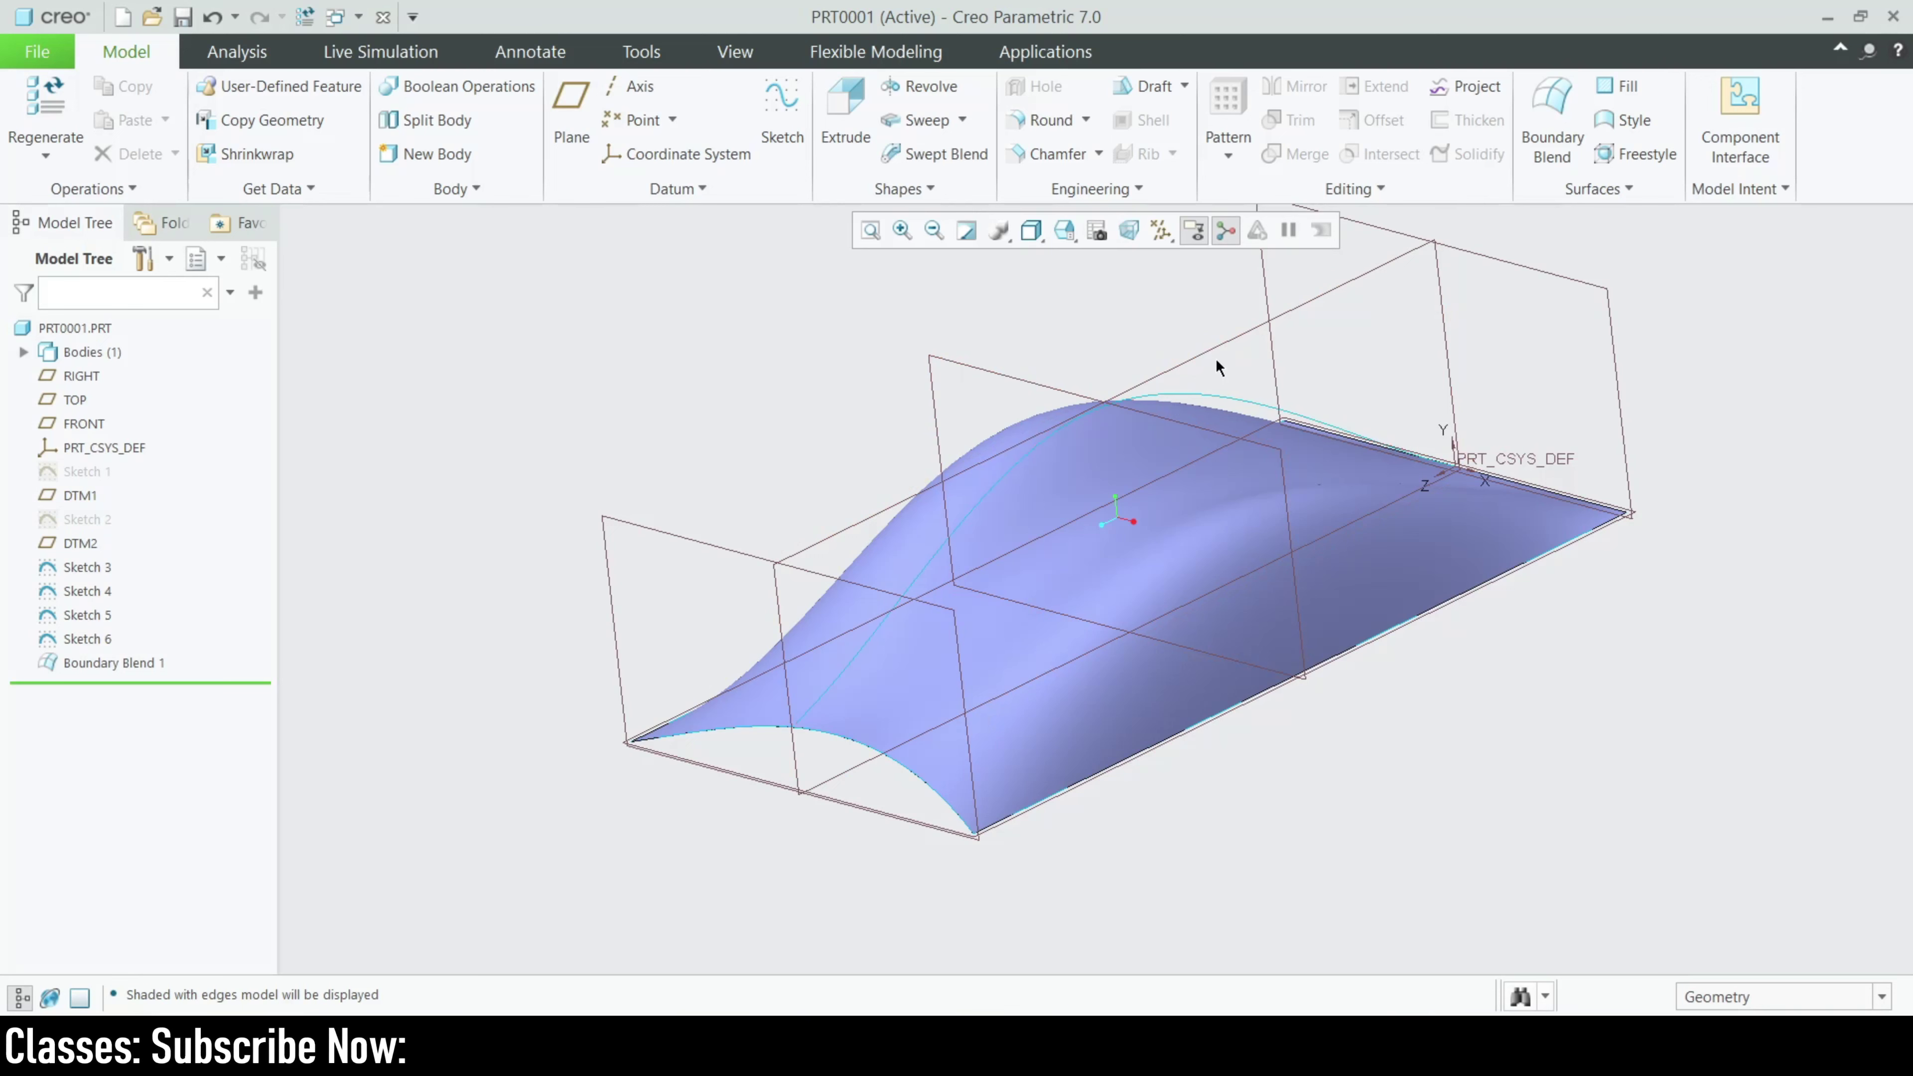
{"action": "left_click", "coordinate": [1216, 396]}
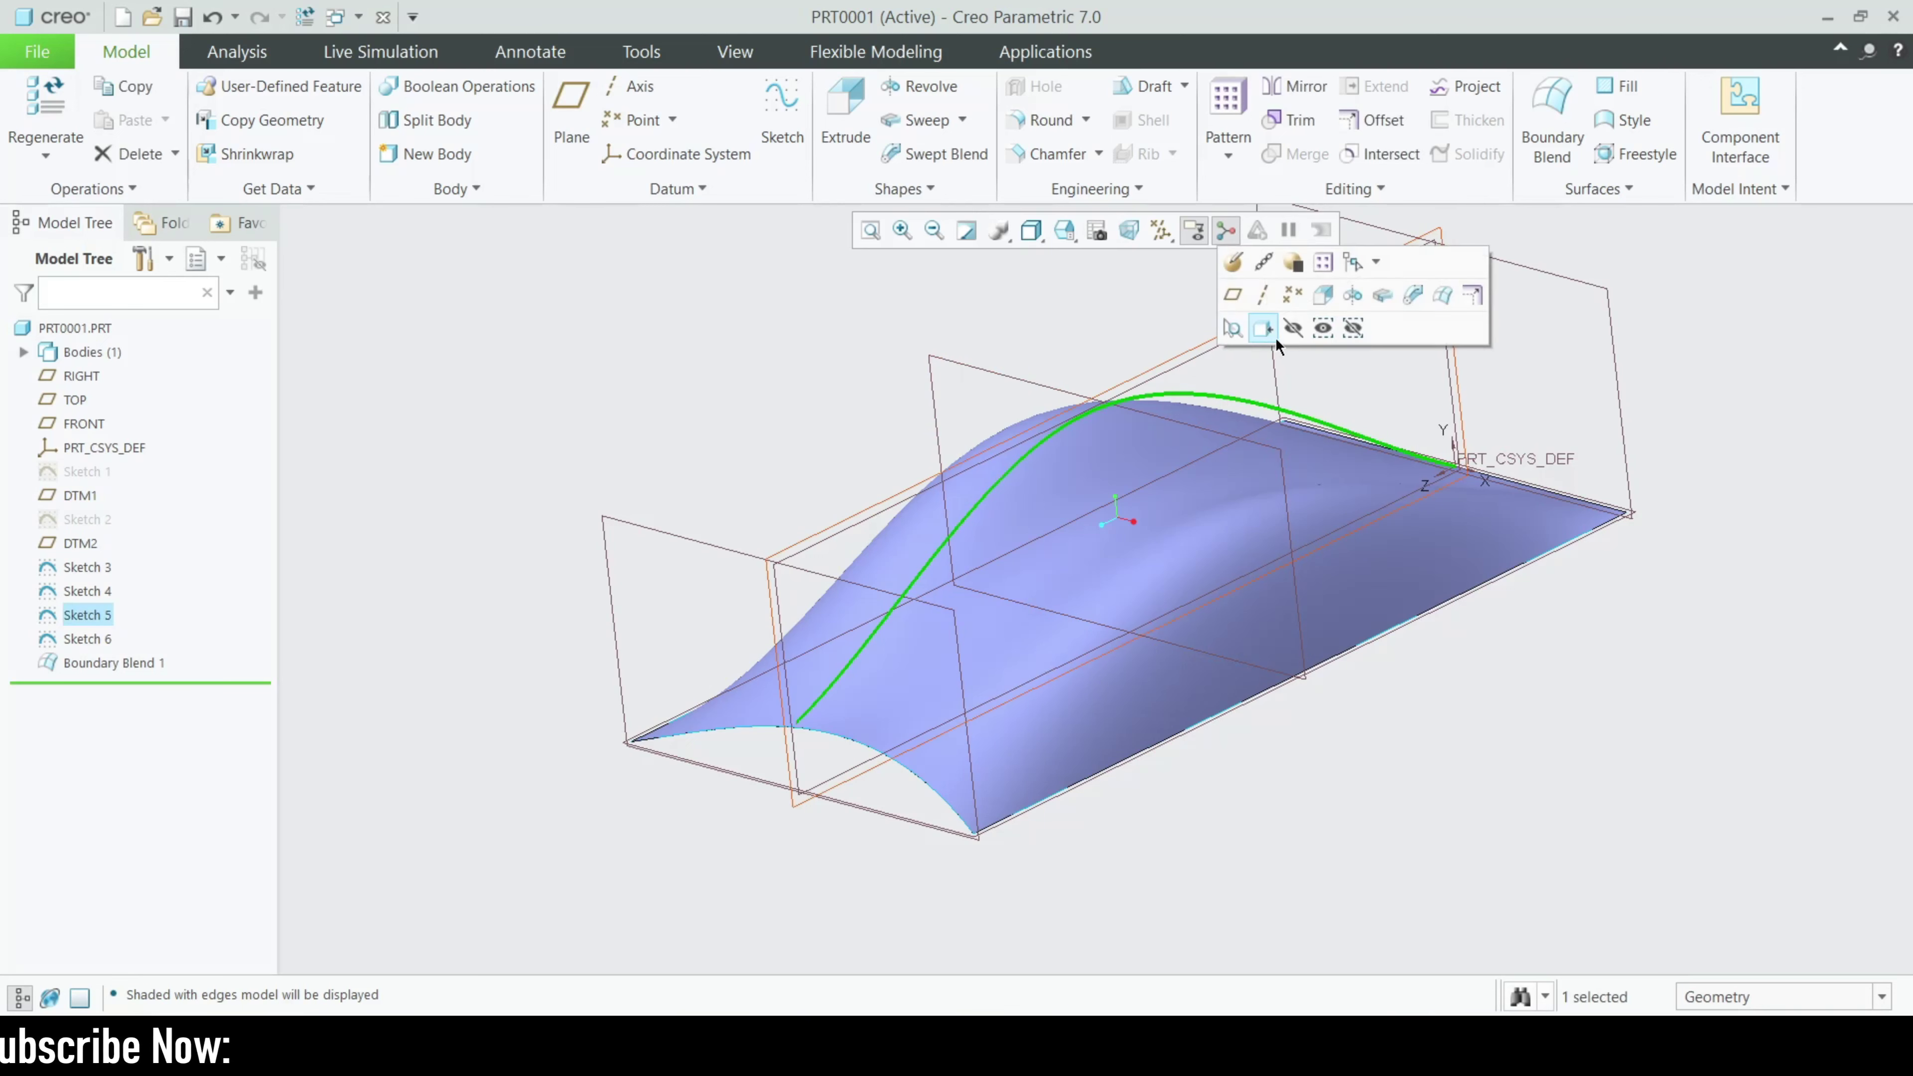
{"action": "left_click", "coordinate": [1293, 329]}
{"action": "left_click", "coordinate": [109, 575]}
{"action": "left_click", "coordinate": [154, 502]}
{"action": "left_click", "coordinate": [86, 591]}
{"action": "left_click", "coordinate": [151, 520]}
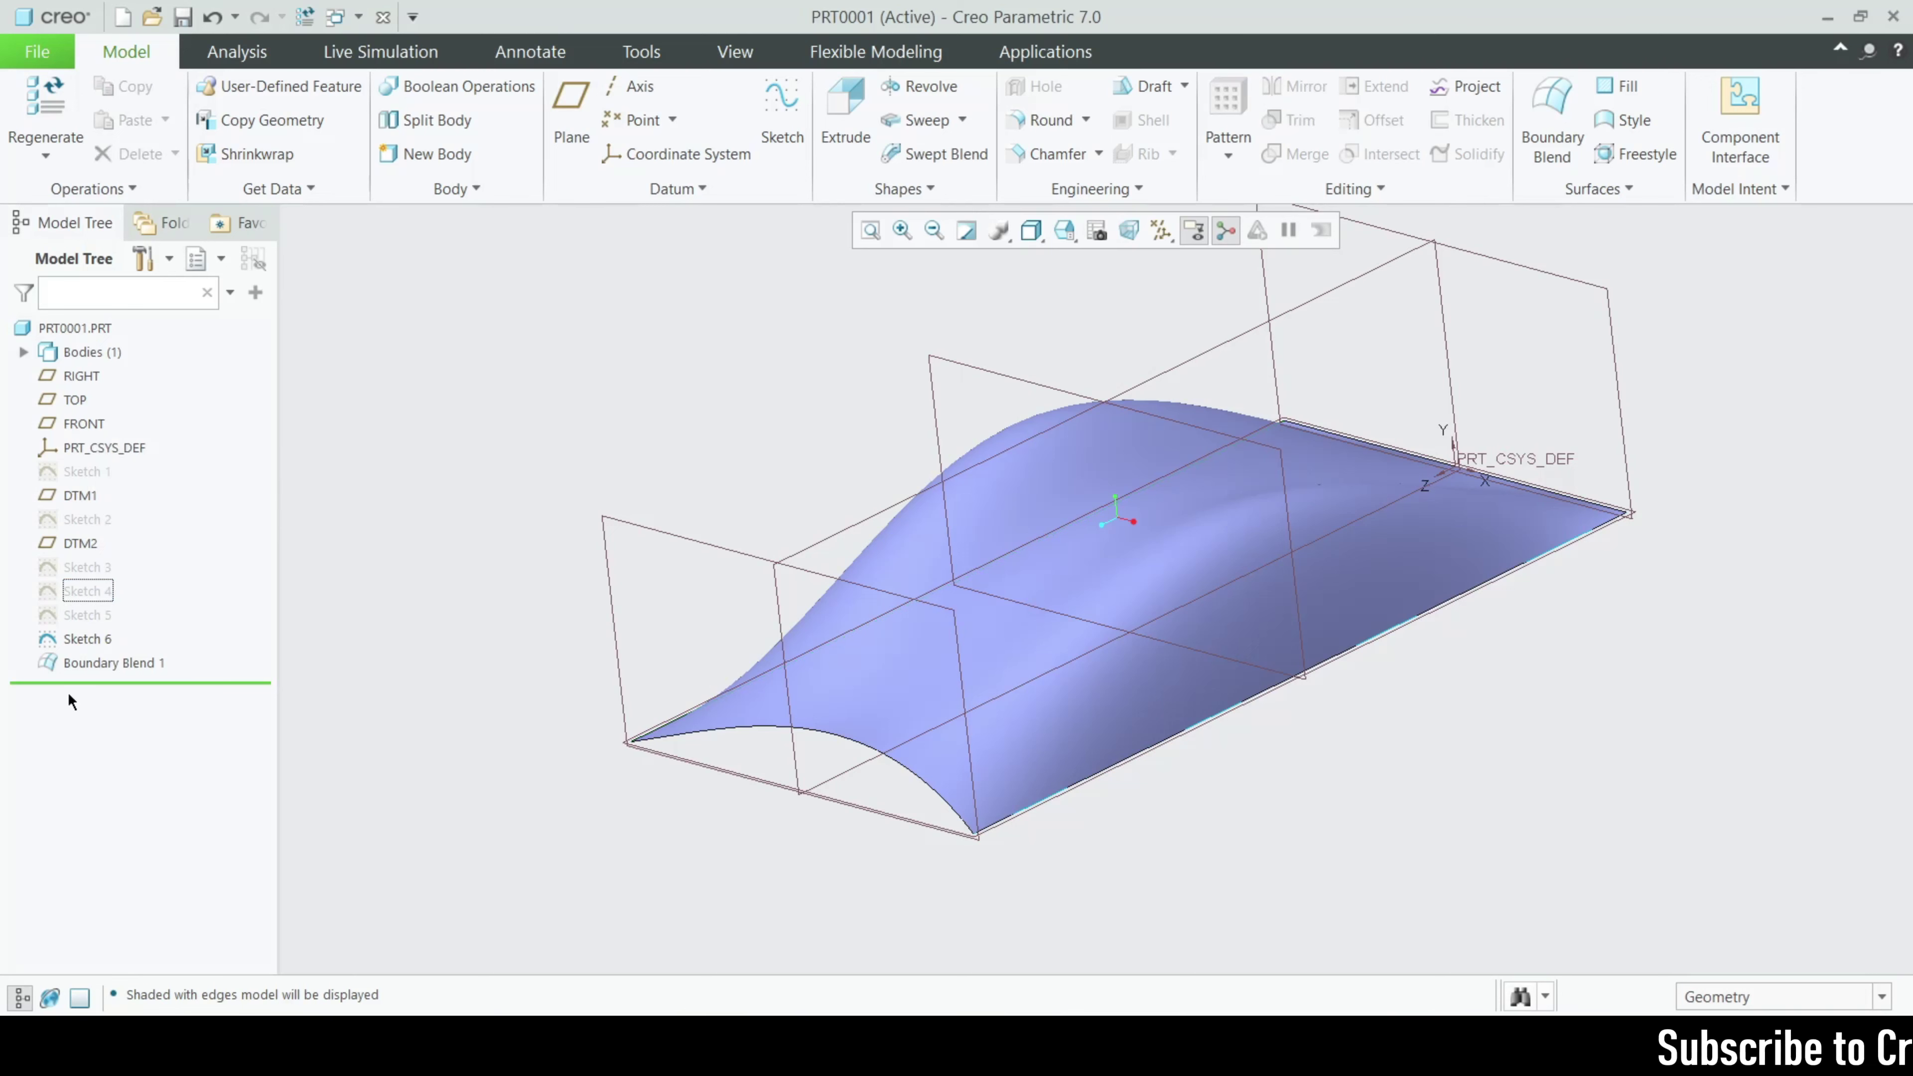
{"action": "left_click", "coordinate": [87, 640]}
{"action": "left_click", "coordinate": [151, 570]}
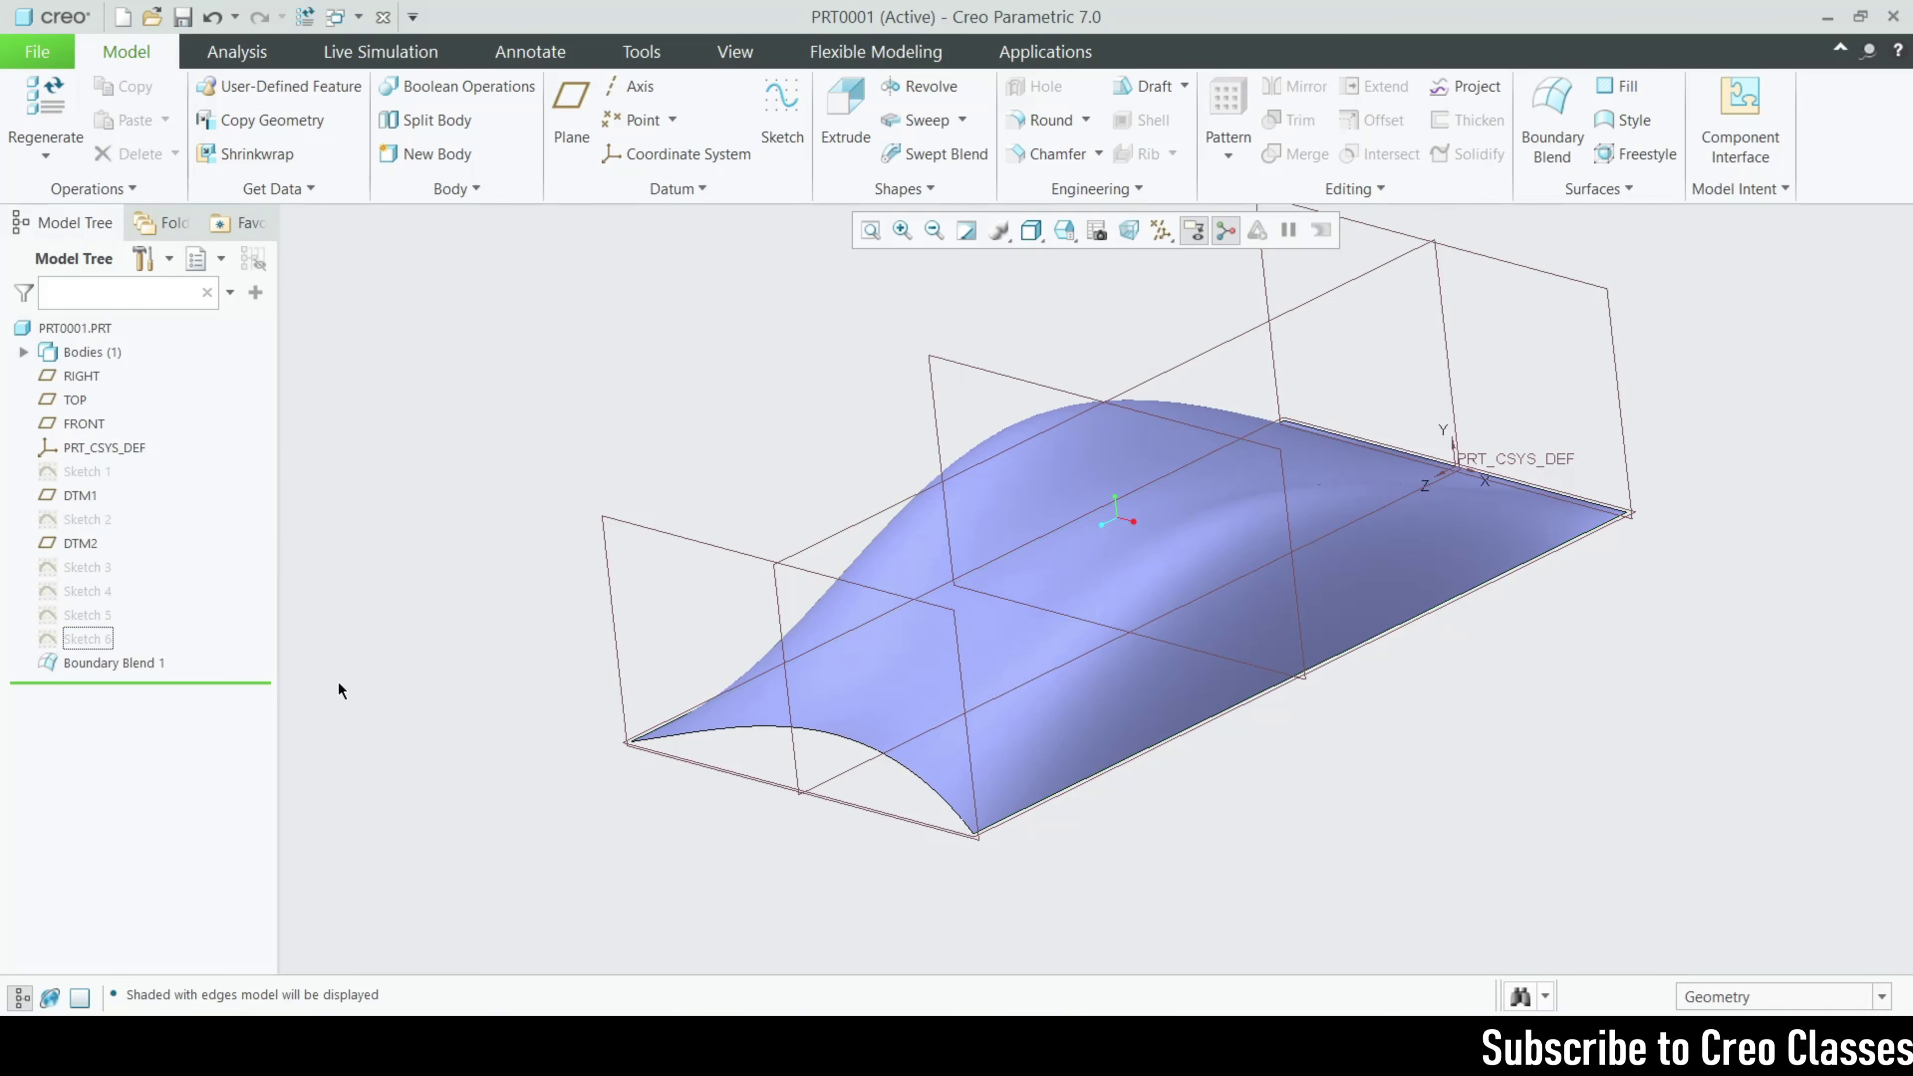
Examine the shape and underside of the finished blend surface up close and from several angles
{"action": "middle_click_drag", "start_coordinate": [1284, 741], "coordinate": [887, 666]}
{"action": "scroll", "coordinate": [716, 678], "scroll_direction": "up", "scroll_amount": 5}
{"action": "scroll", "coordinate": [844, 735], "scroll_direction": "down", "scroll_amount": 6}
{"action": "scroll", "coordinate": [867, 738], "scroll_direction": "up", "scroll_amount": 5}
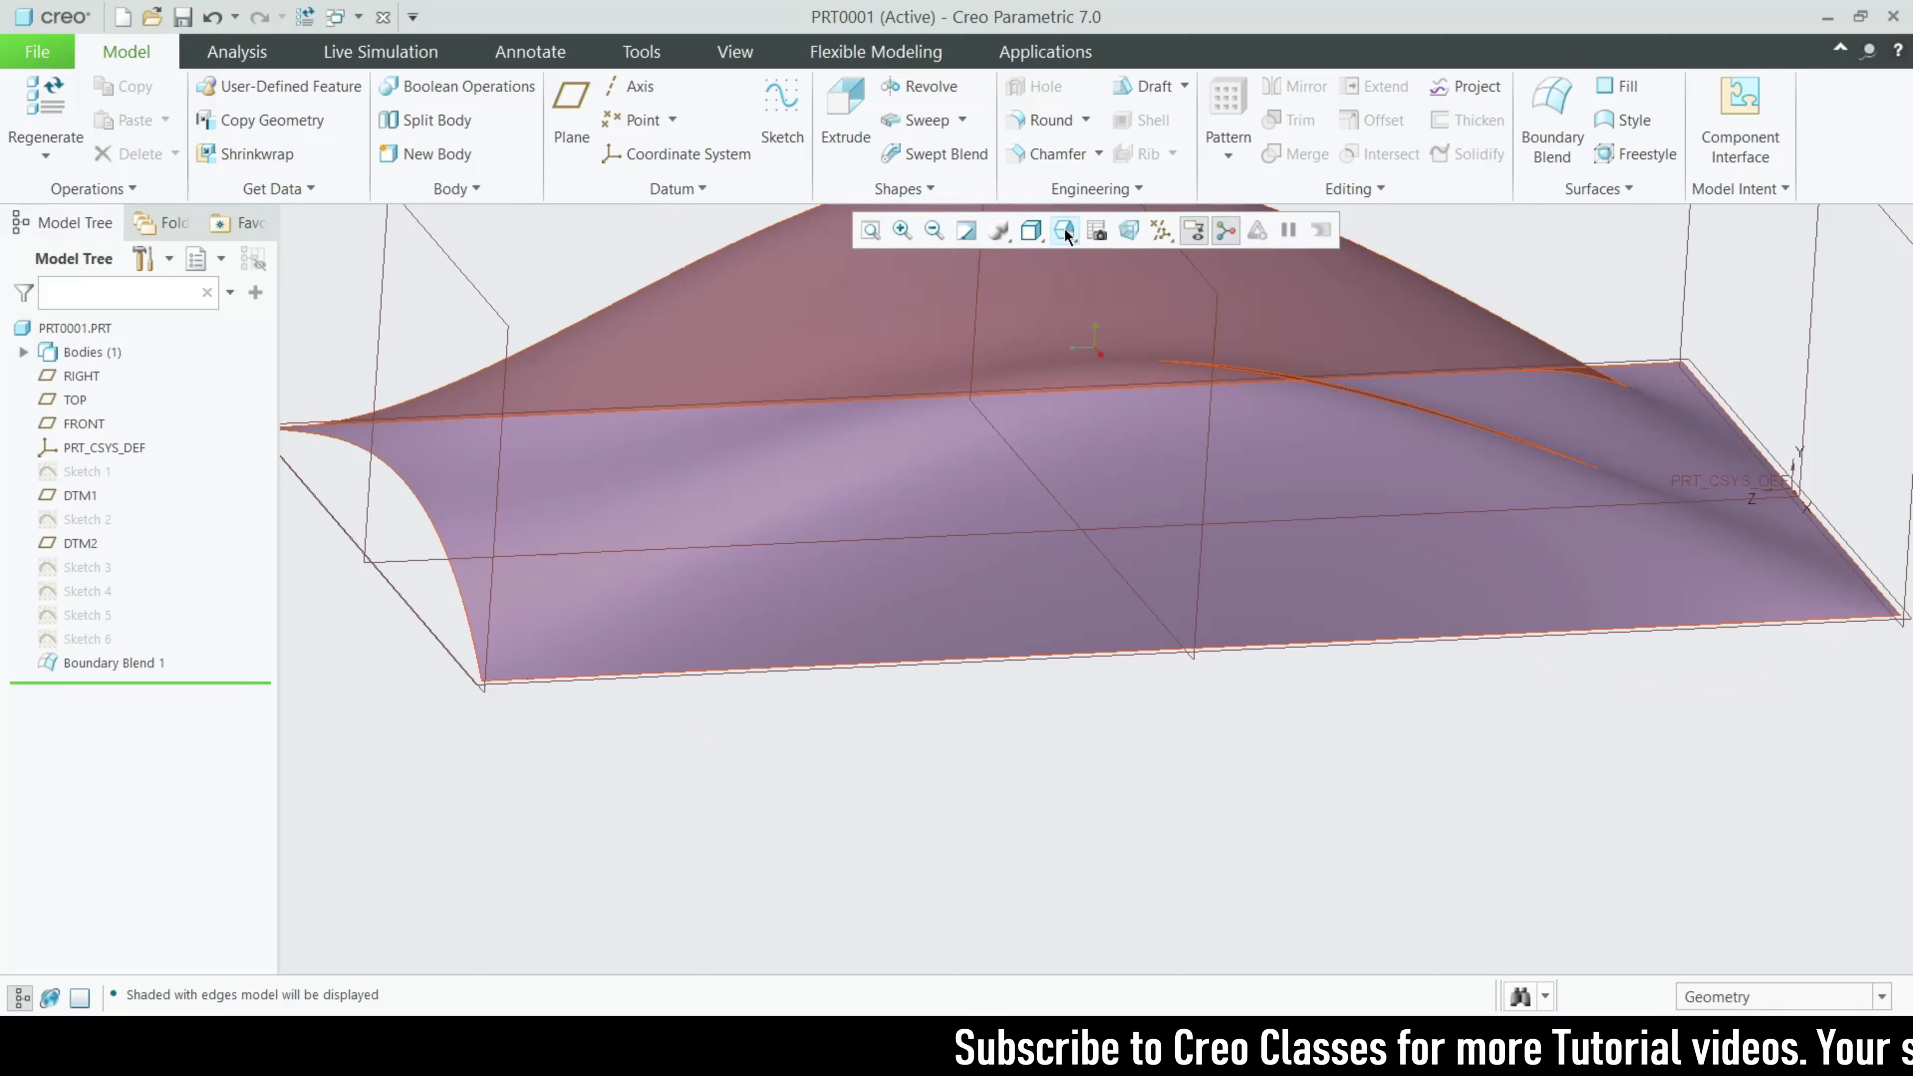
{"action": "key", "text": "ctrl+d"}
{"action": "mouse_move", "coordinate": [1071, 725]}
{"action": "middle_mouse_down"}
{"action": "mouse_move", "coordinate": [1153, 785]}
{"action": "mouse_move", "coordinate": [1113, 767]}
{"action": "middle_mouse_up"}
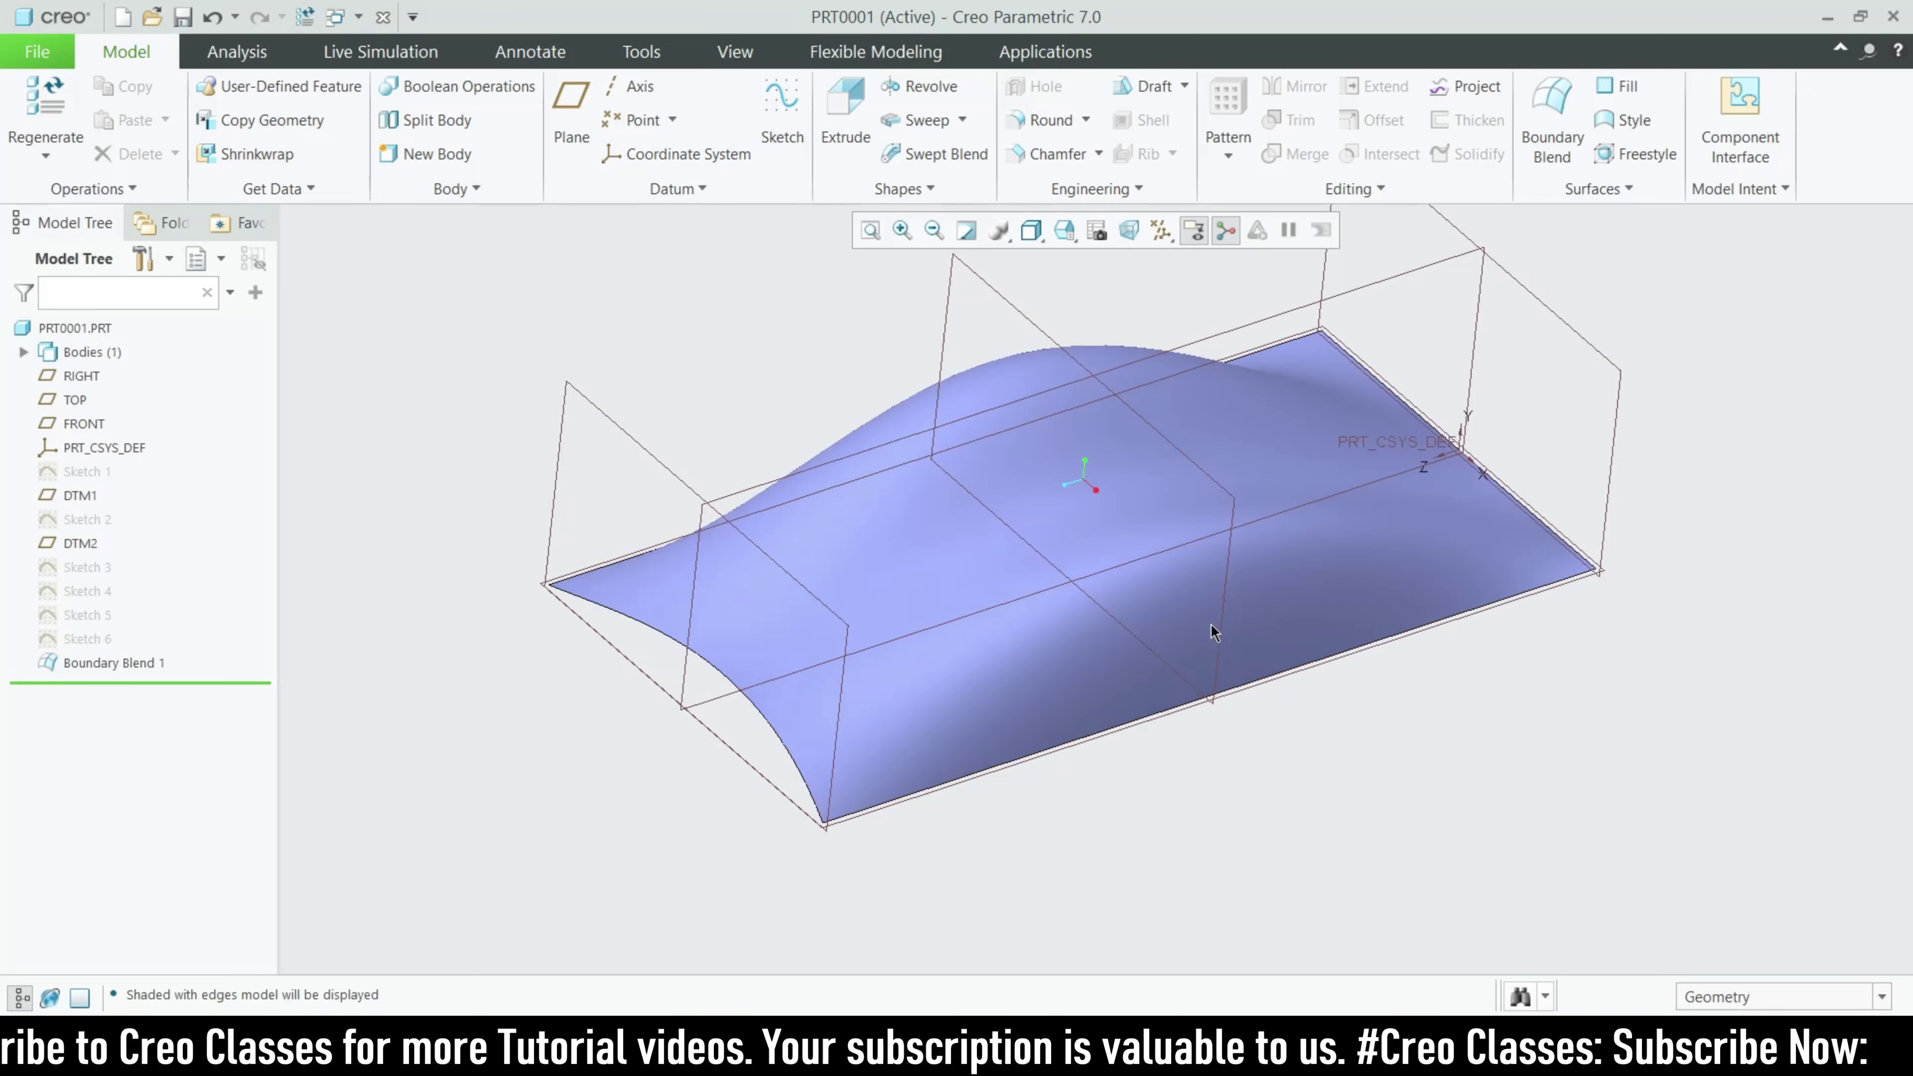
Start a Thicken feature on the boundary blend surface, filled with solid material, and set its offset value to 10
{"action": "left_click", "coordinate": [1269, 562]}
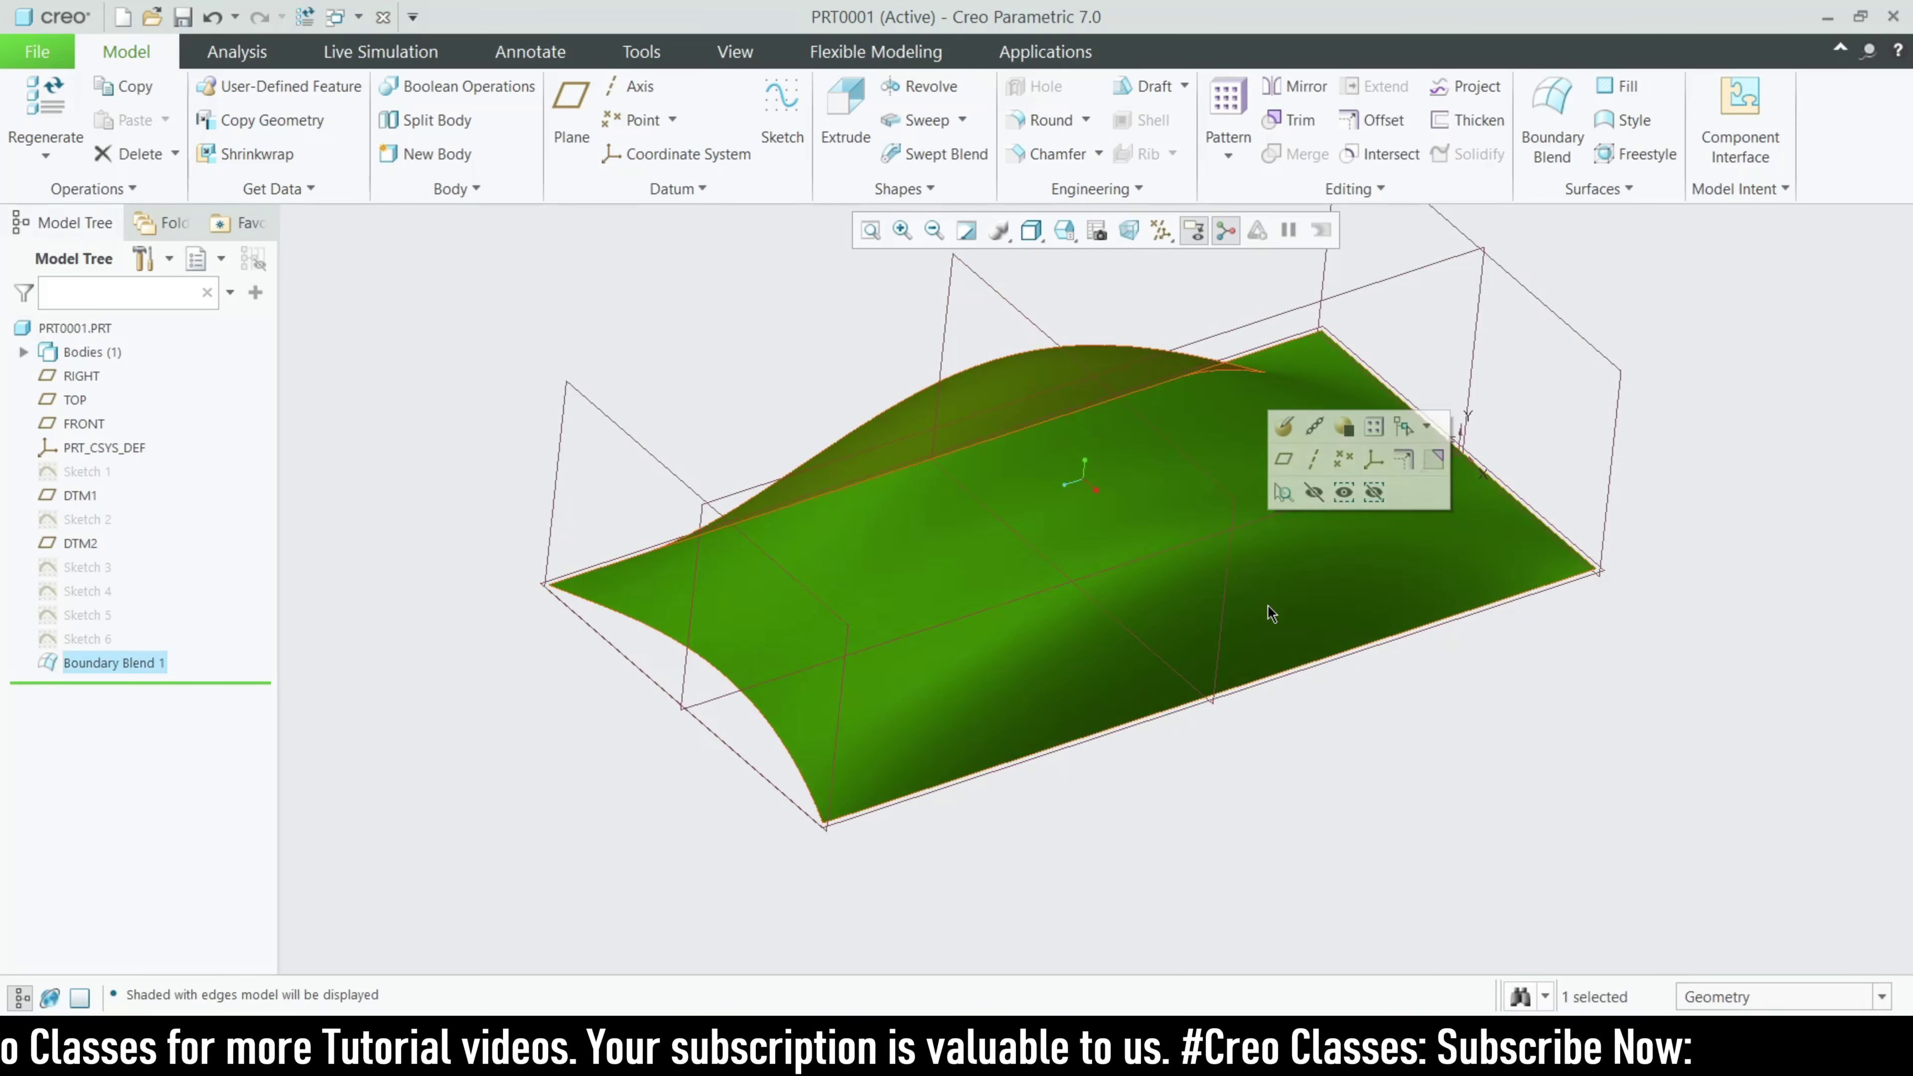
{"action": "left_click", "coordinate": [132, 662]}
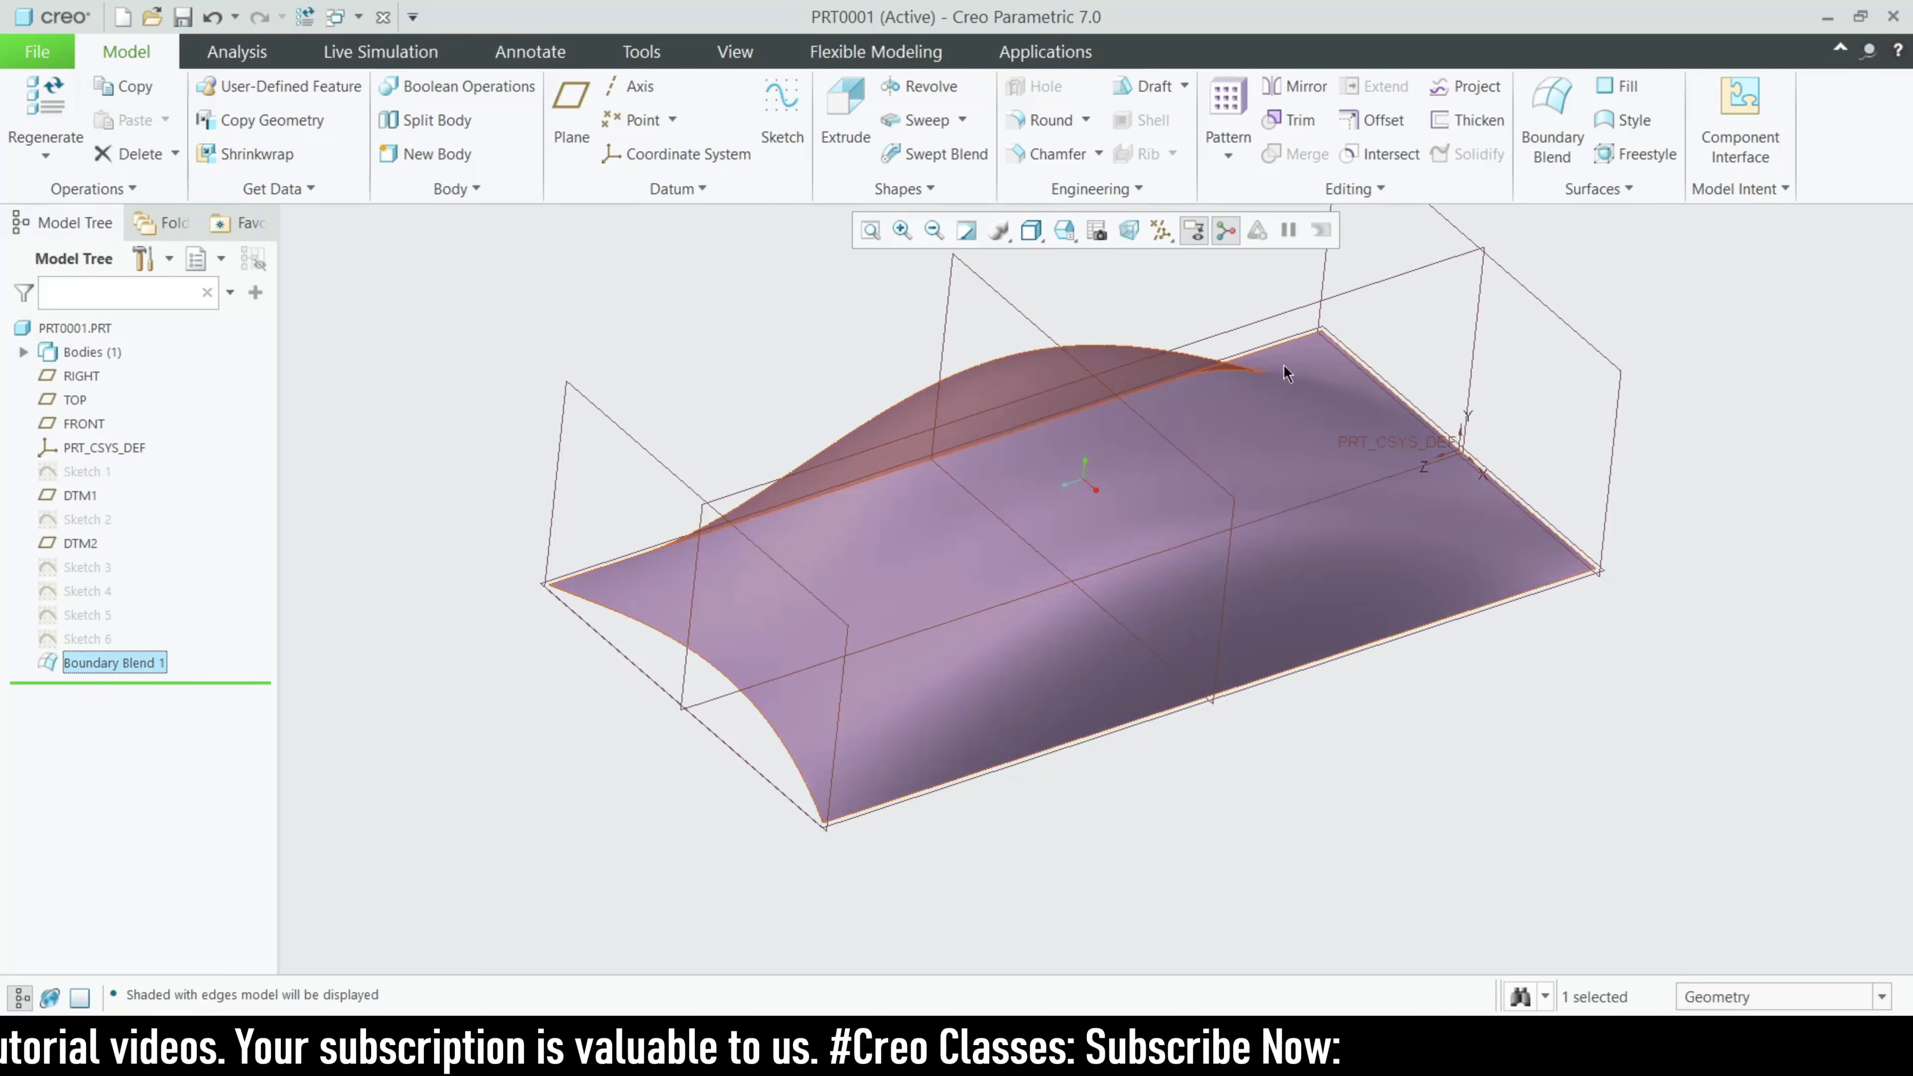
{"action": "left_click", "coordinate": [1479, 120]}
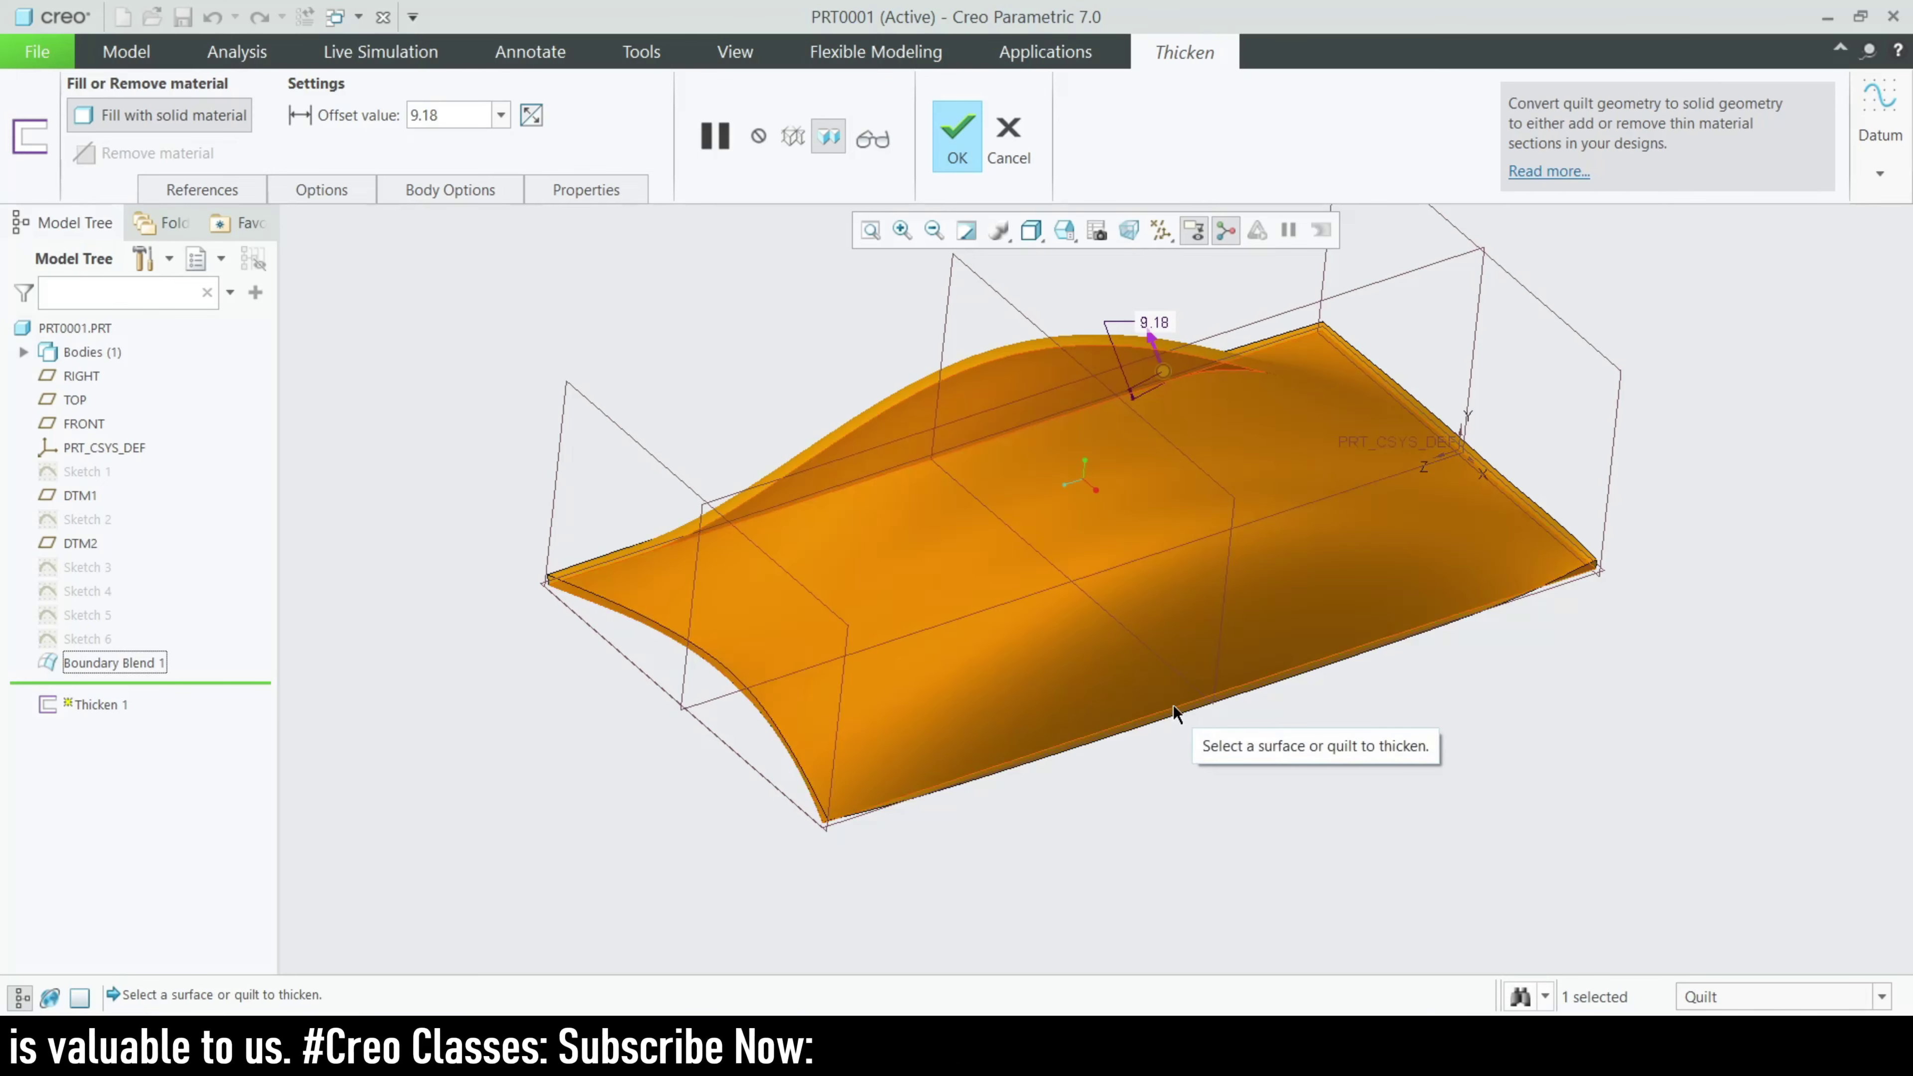
{"action": "middle_click_drag", "start_coordinate": [1309, 835], "coordinate": [1332, 774]}
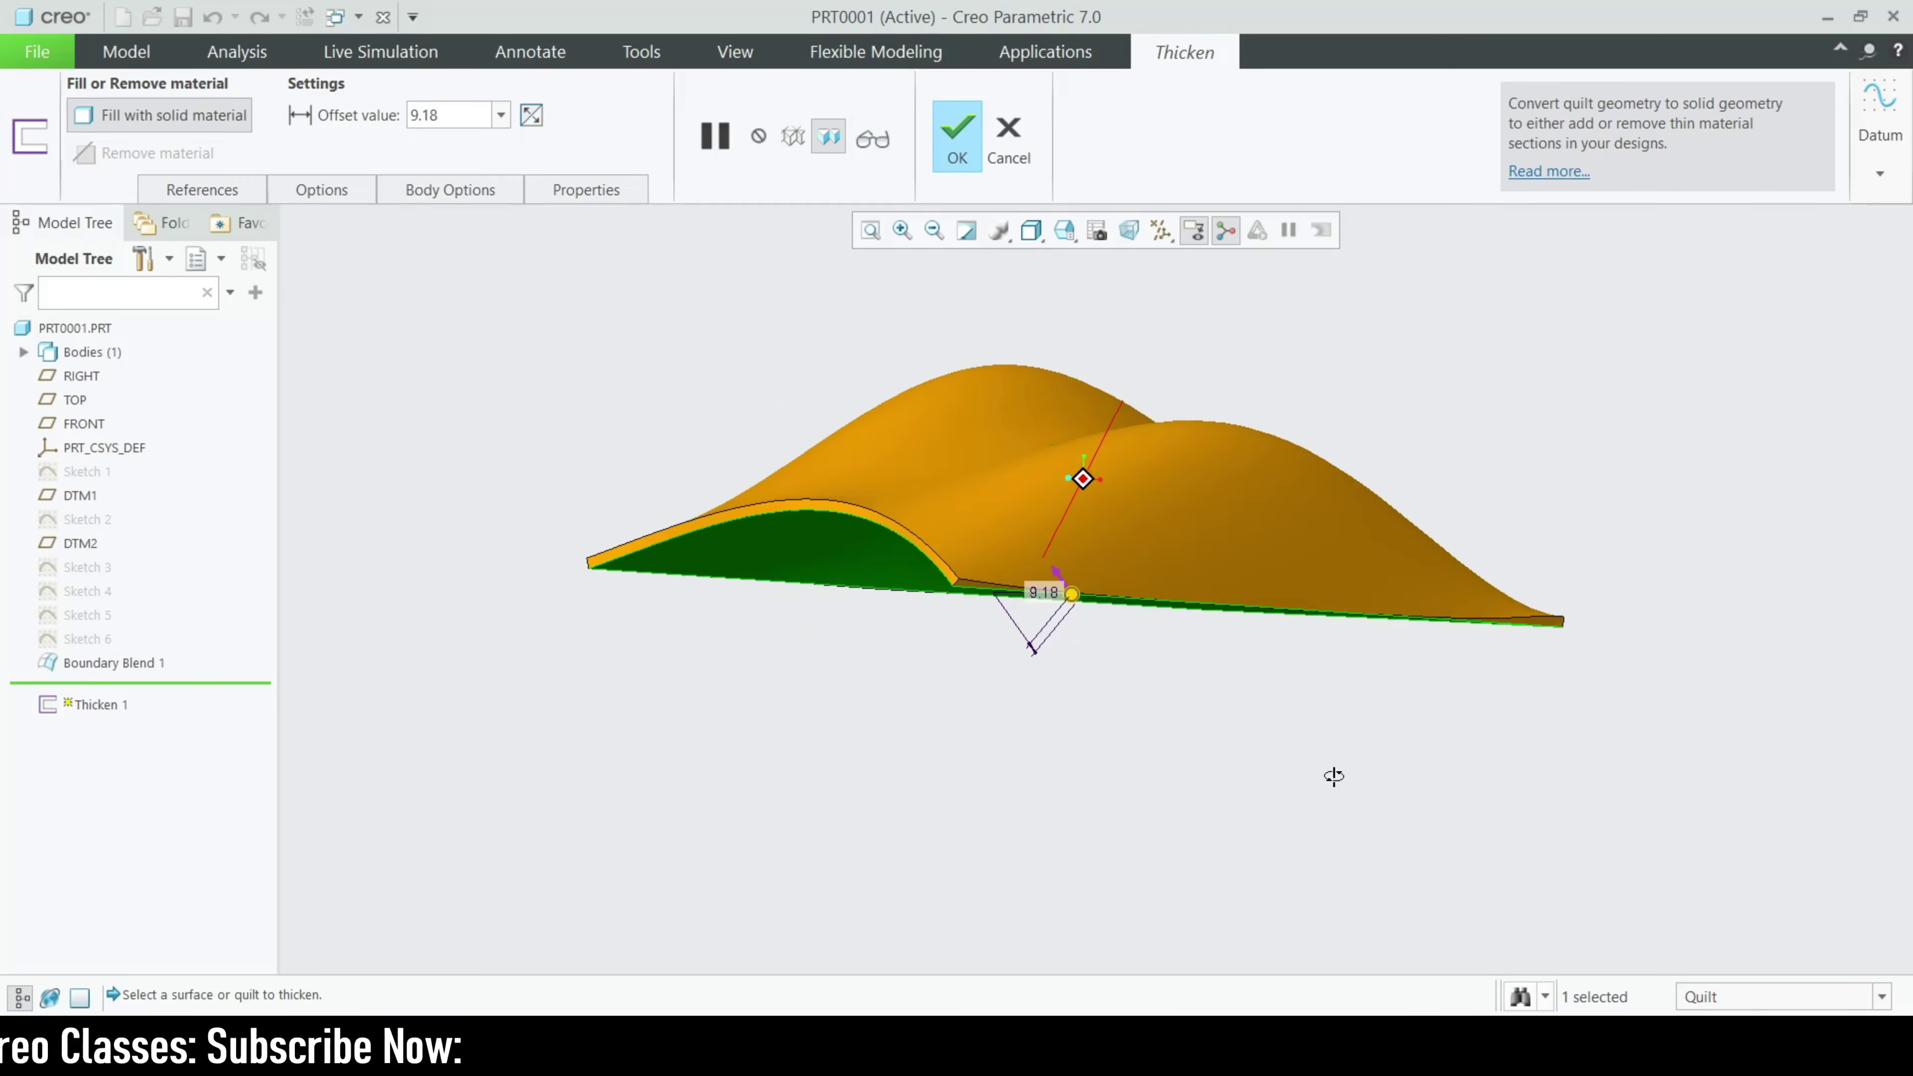
{"action": "left_click", "coordinate": [485, 115]}
{"action": "type", "text": "10"}
{"action": "key", "text": "Return"}
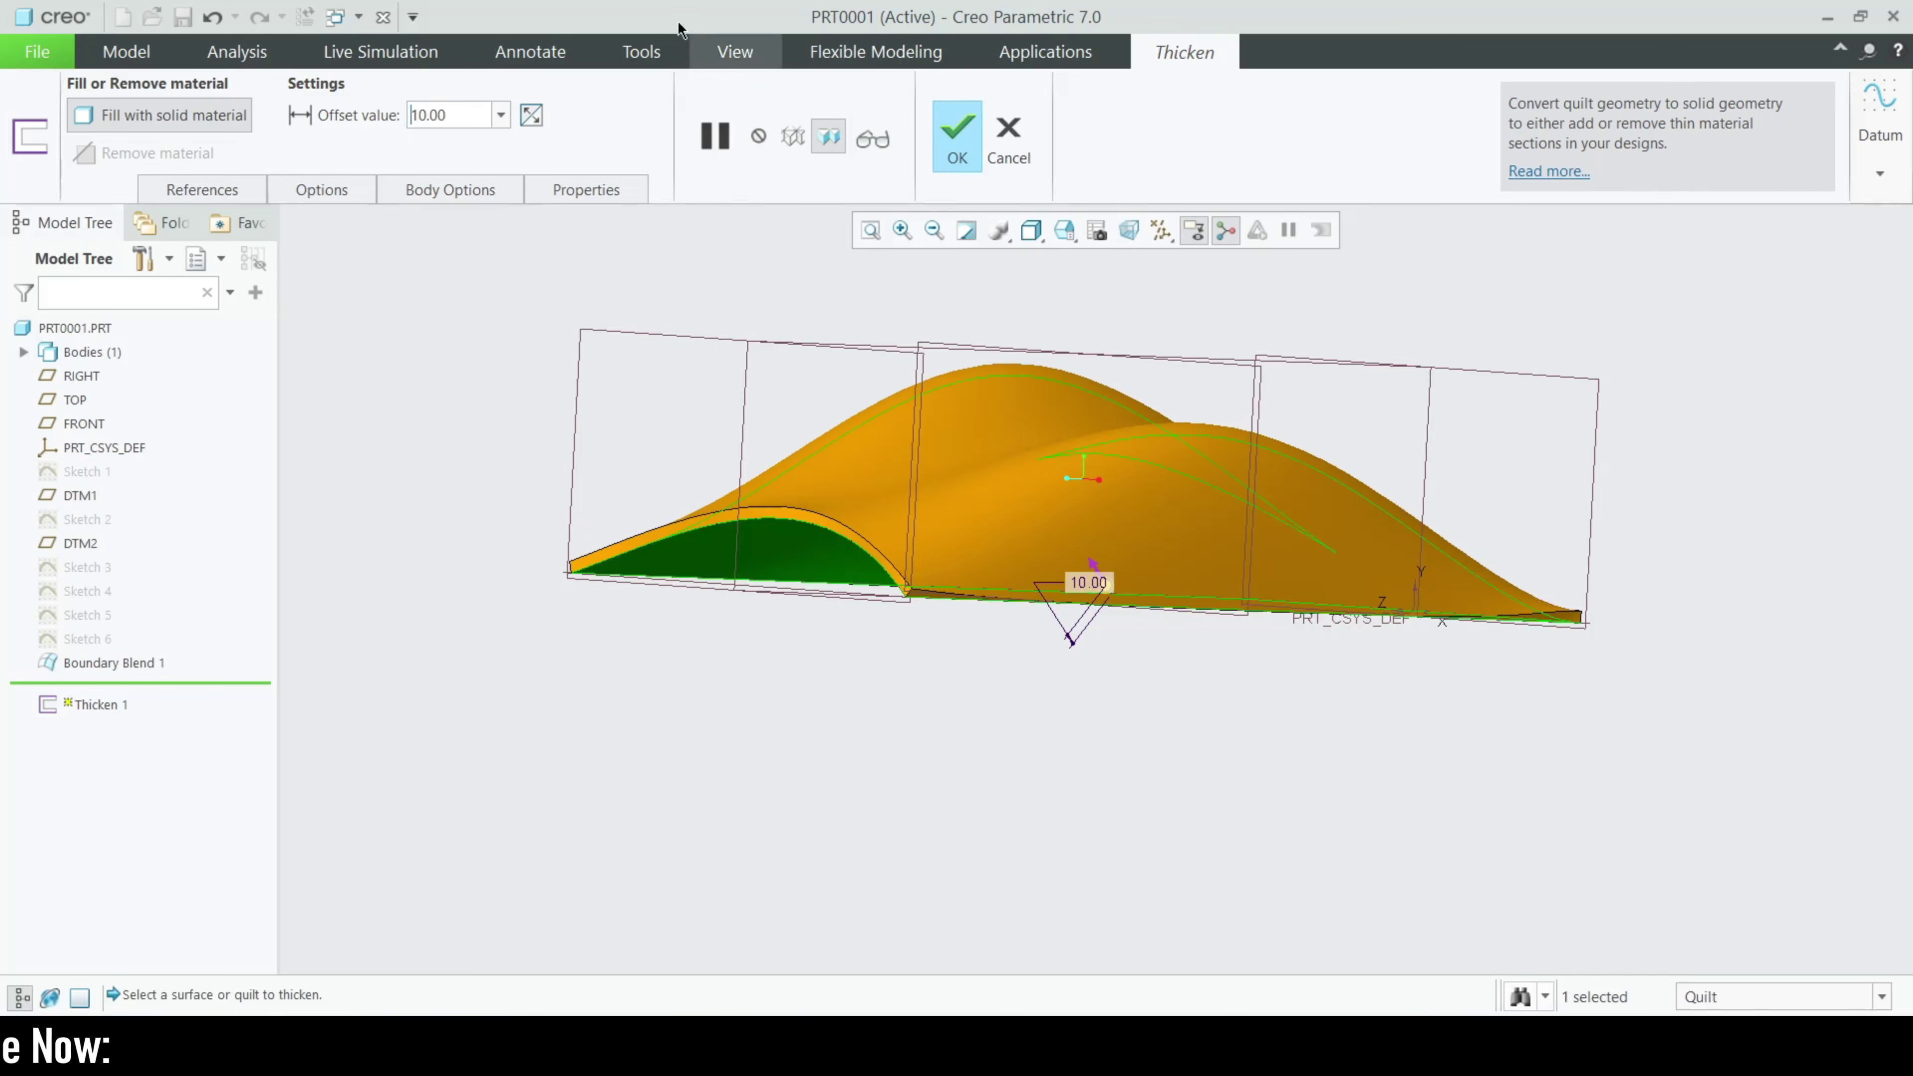
Switch the thicken direction past the opposite side to both sides of the surface, and complete the feature
{"action": "middle_click_drag", "start_coordinate": [598, 511], "coordinate": [620, 525]}
{"action": "scroll", "coordinate": [619, 595], "scroll_direction": "up", "scroll_amount": 5}
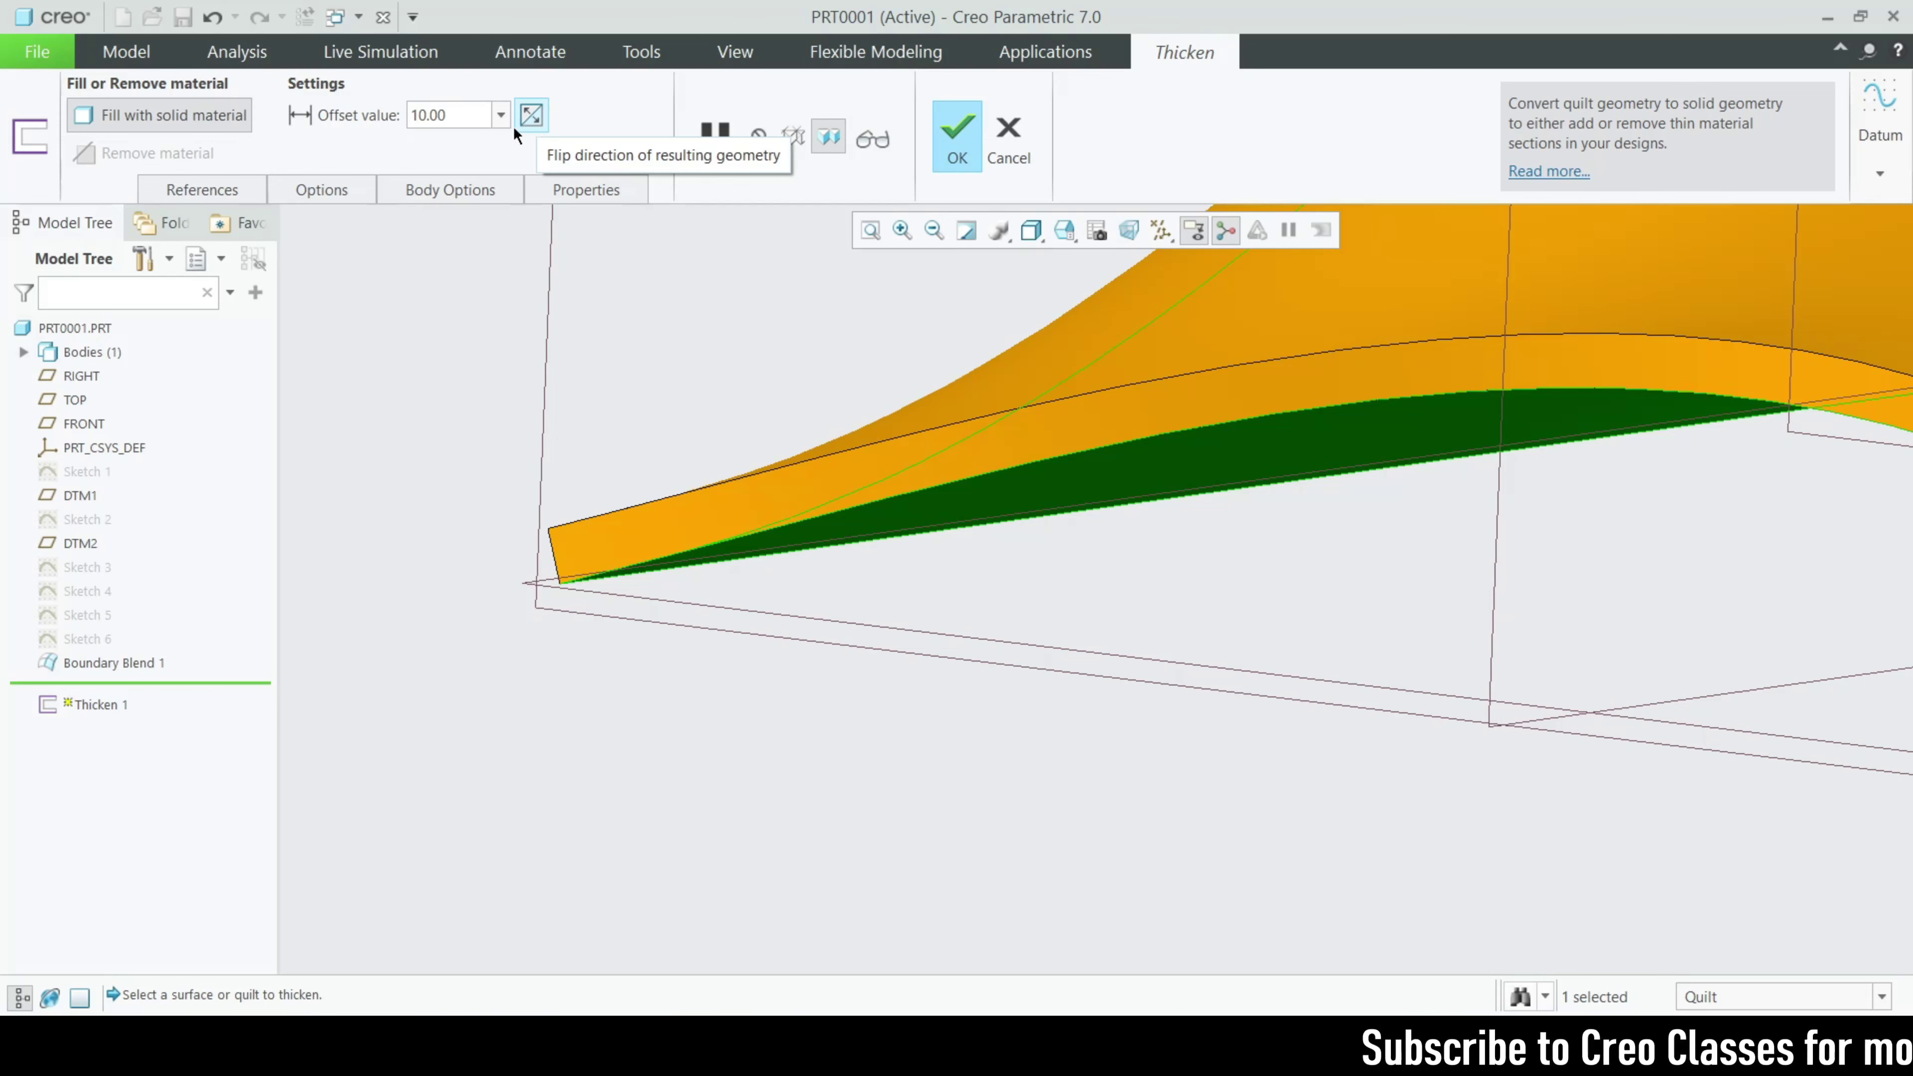
{"action": "scroll", "coordinate": [555, 589], "scroll_direction": "up", "scroll_amount": 2}
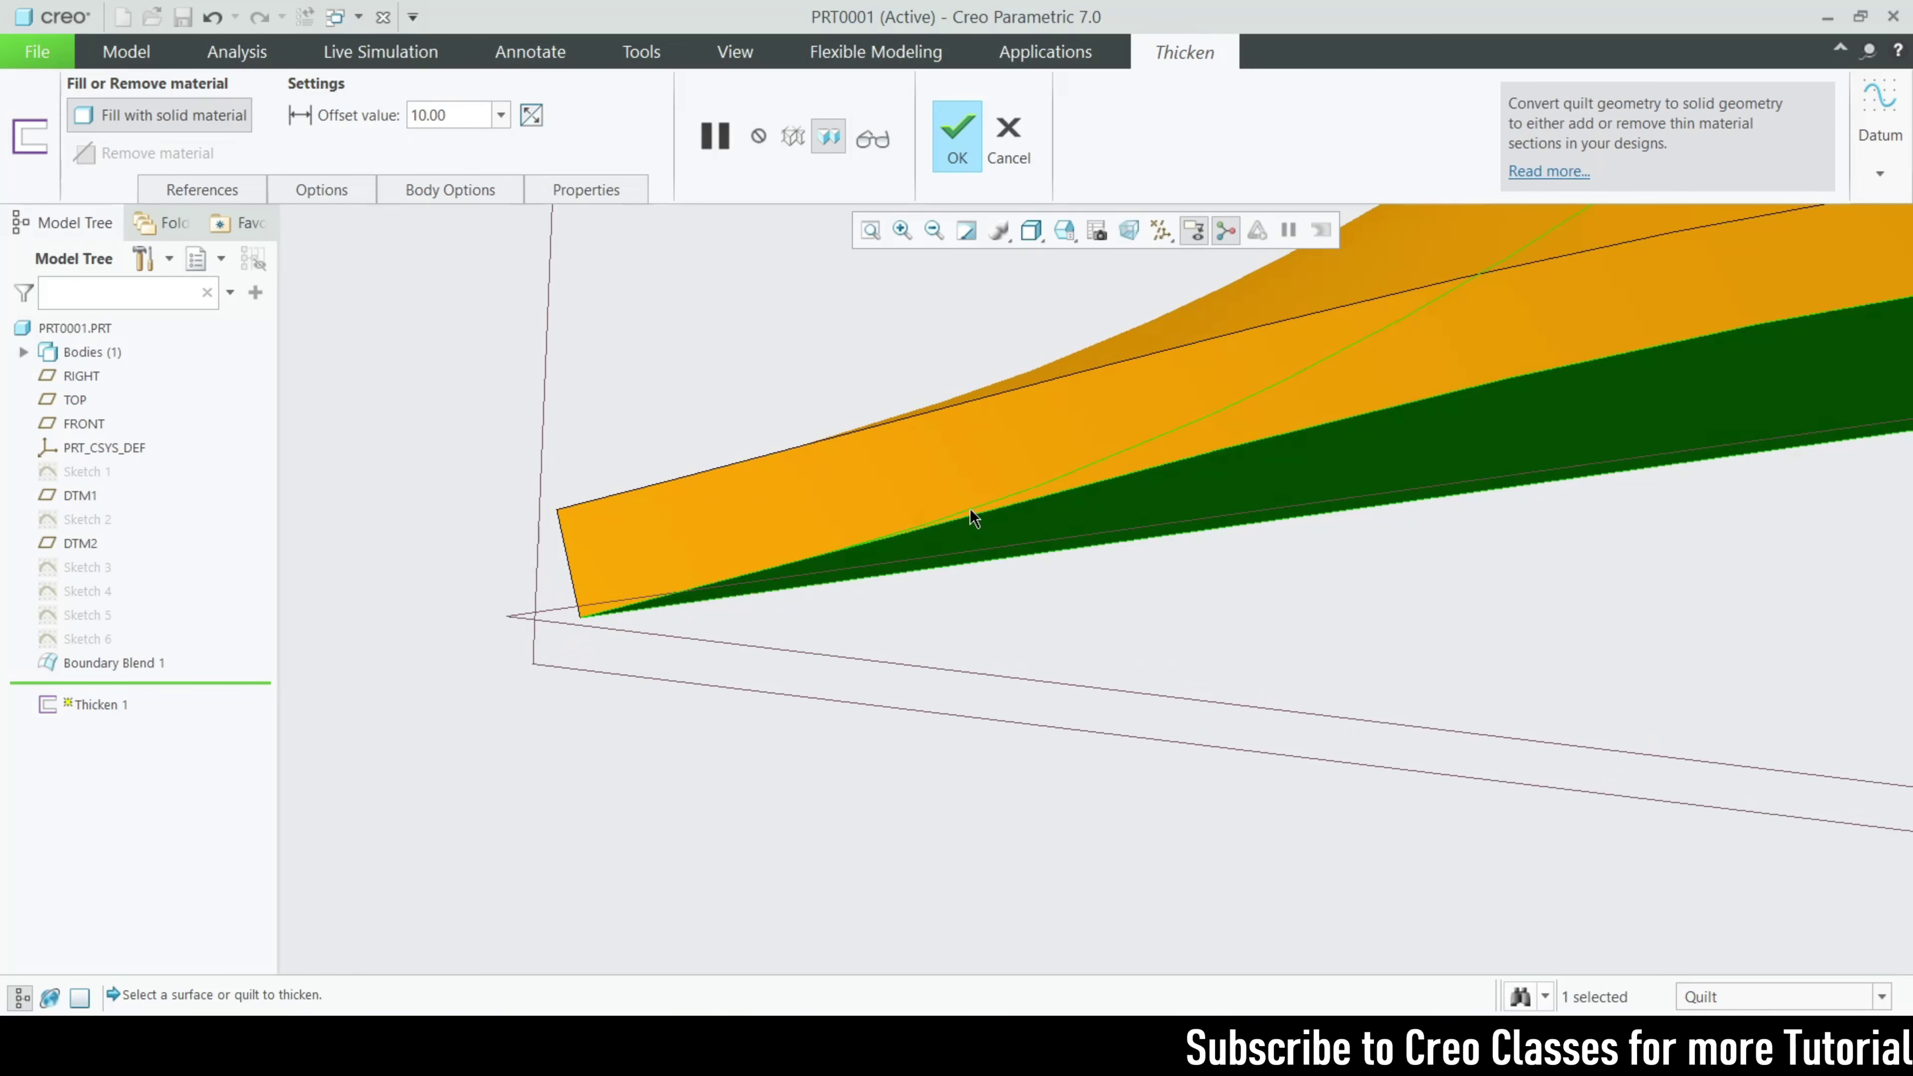
{"action": "left_click", "coordinate": [539, 116]}
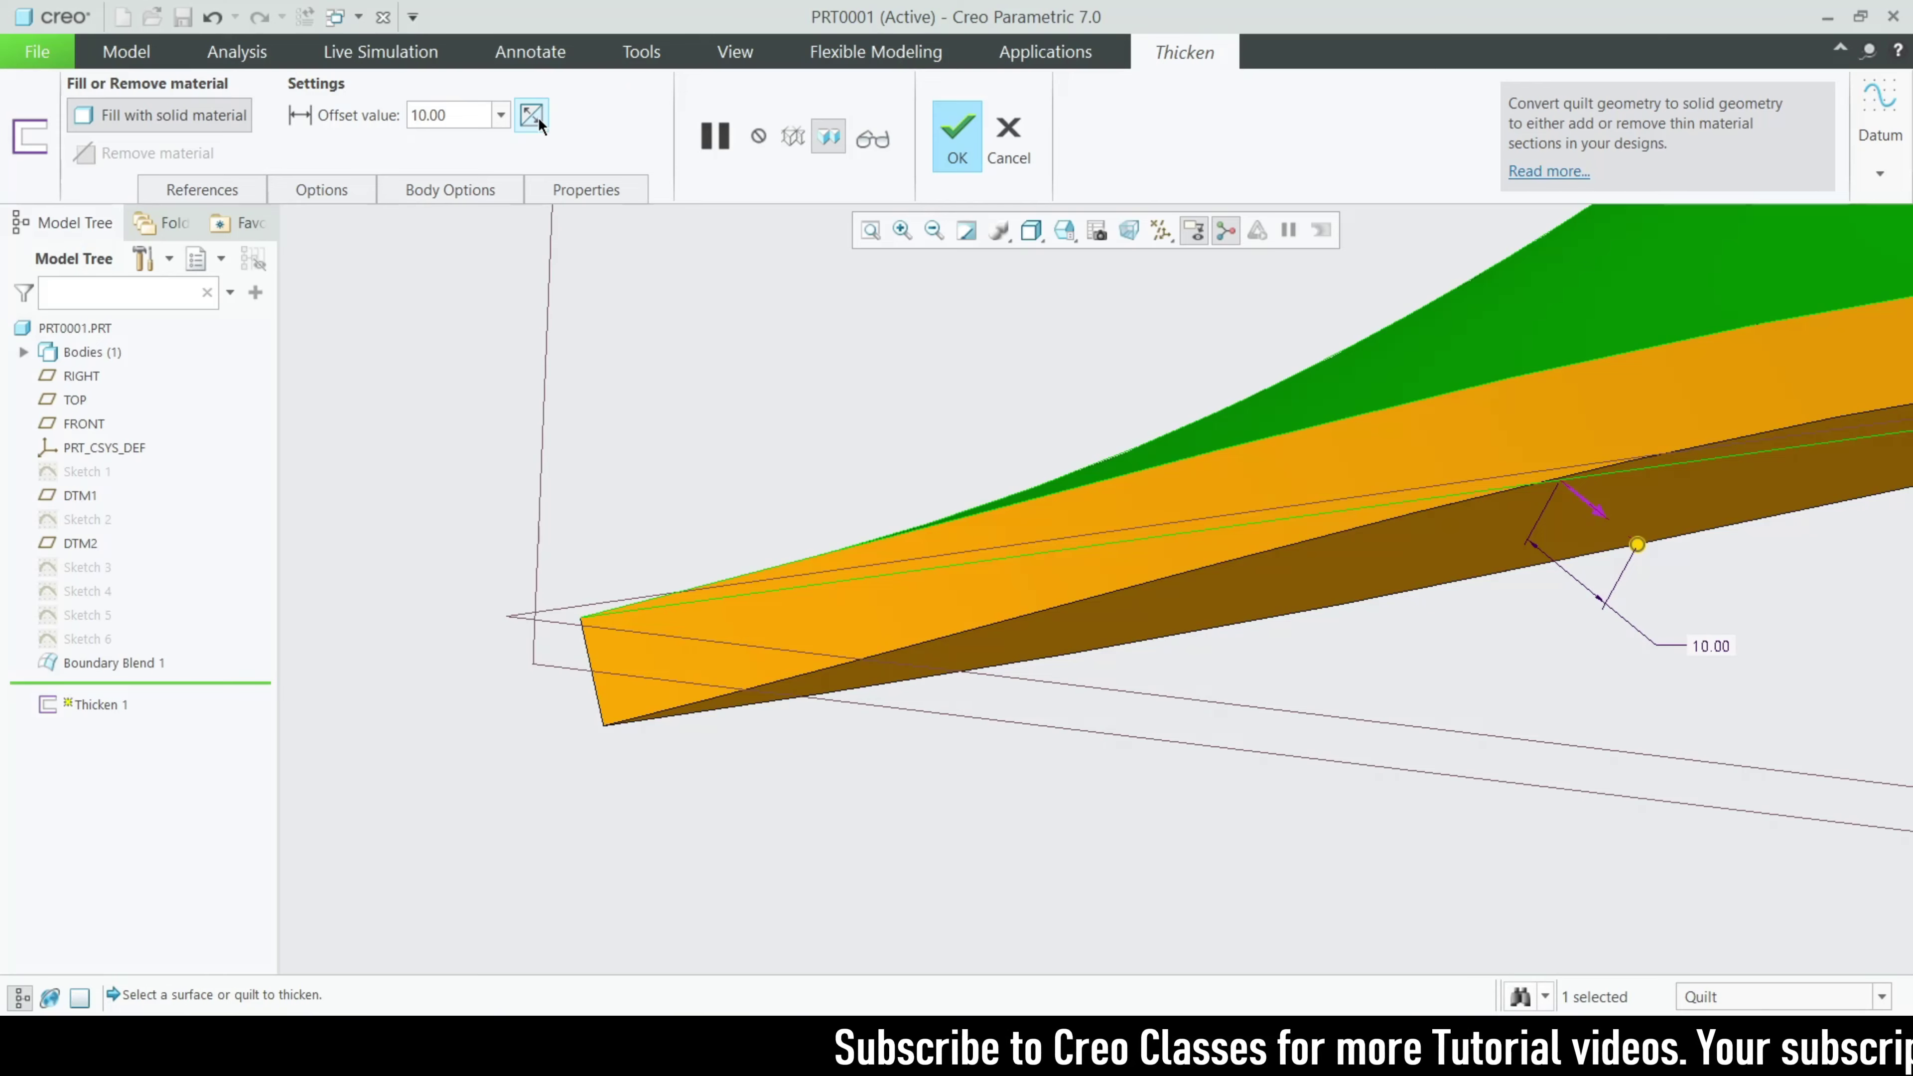
{"action": "left_click", "coordinate": [540, 120]}
{"action": "scroll", "coordinate": [562, 624], "scroll_direction": "up", "scroll_amount": 5}
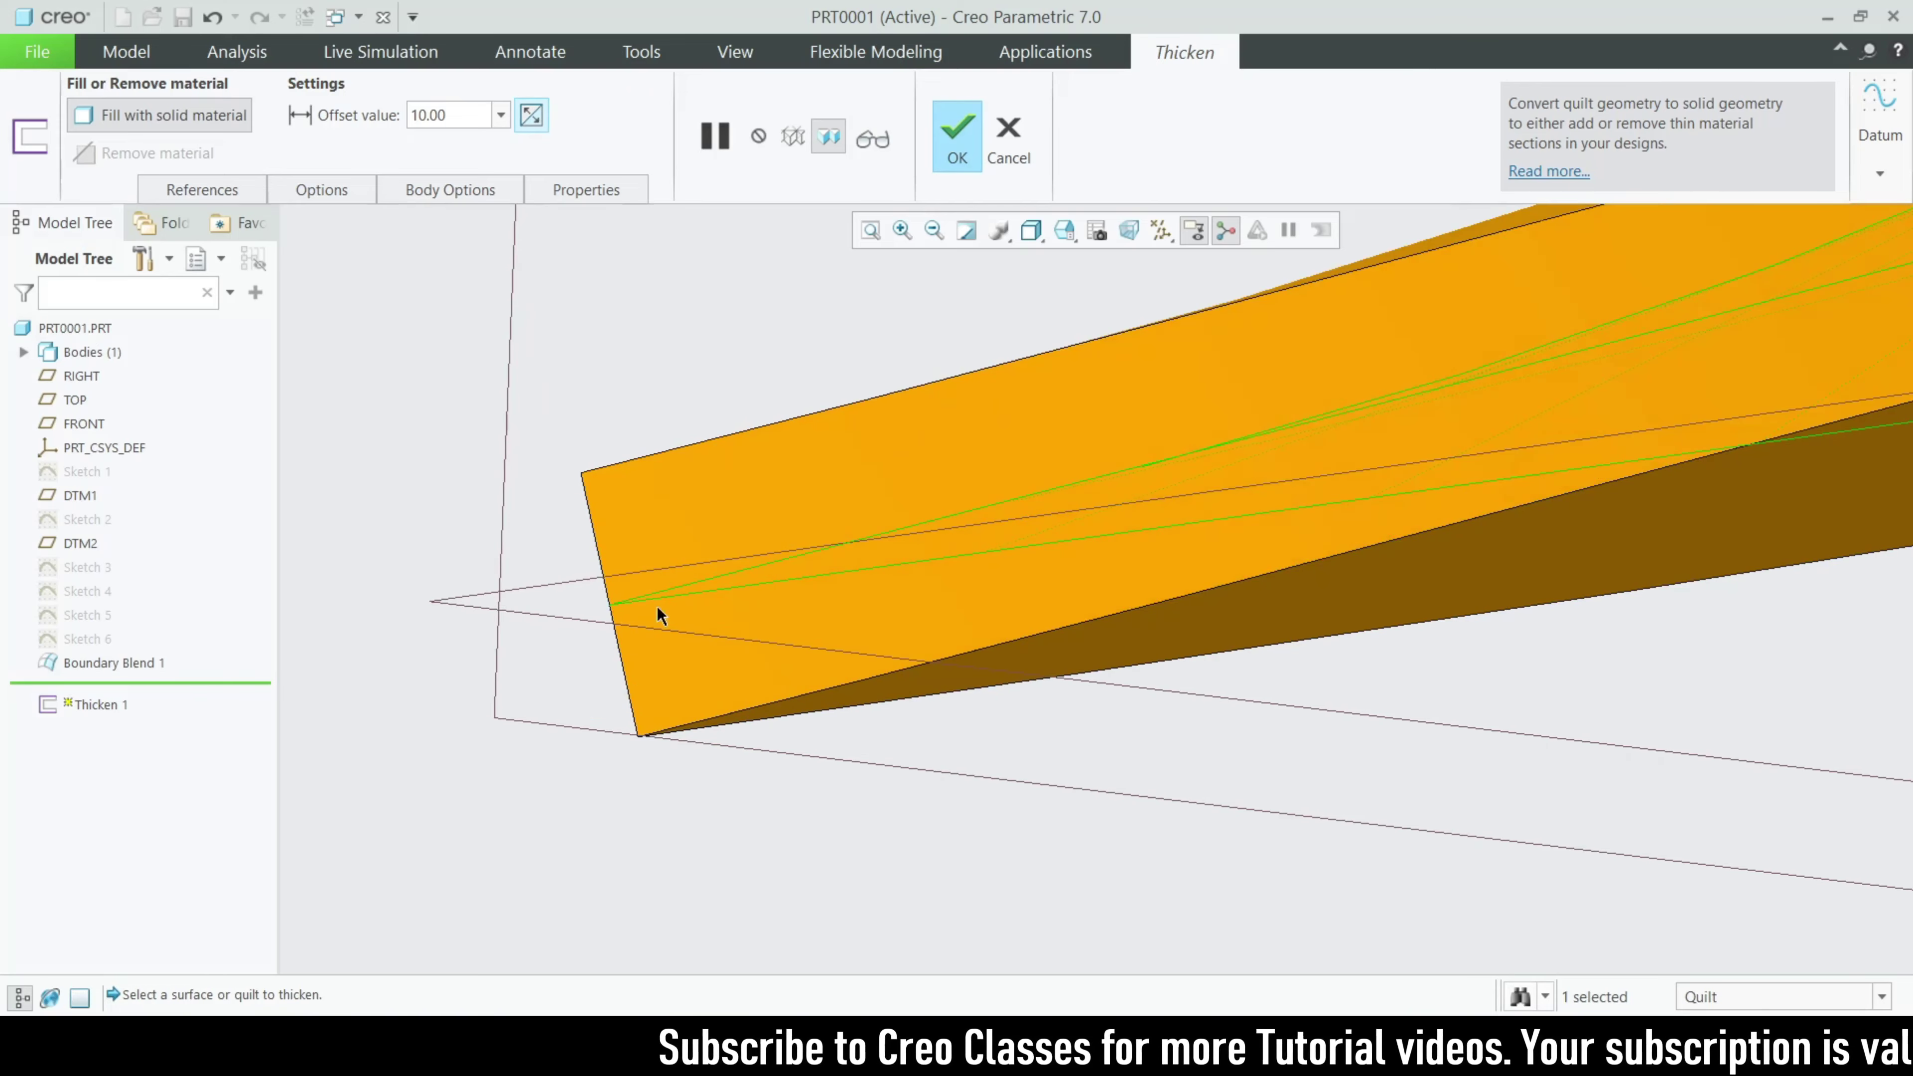
{"action": "scroll", "coordinate": [562, 625], "scroll_direction": "down", "scroll_amount": 5}
{"action": "middle_click_drag", "start_coordinate": [662, 511], "coordinate": [932, 712]}
{"action": "key", "text": "ctrl+d"}
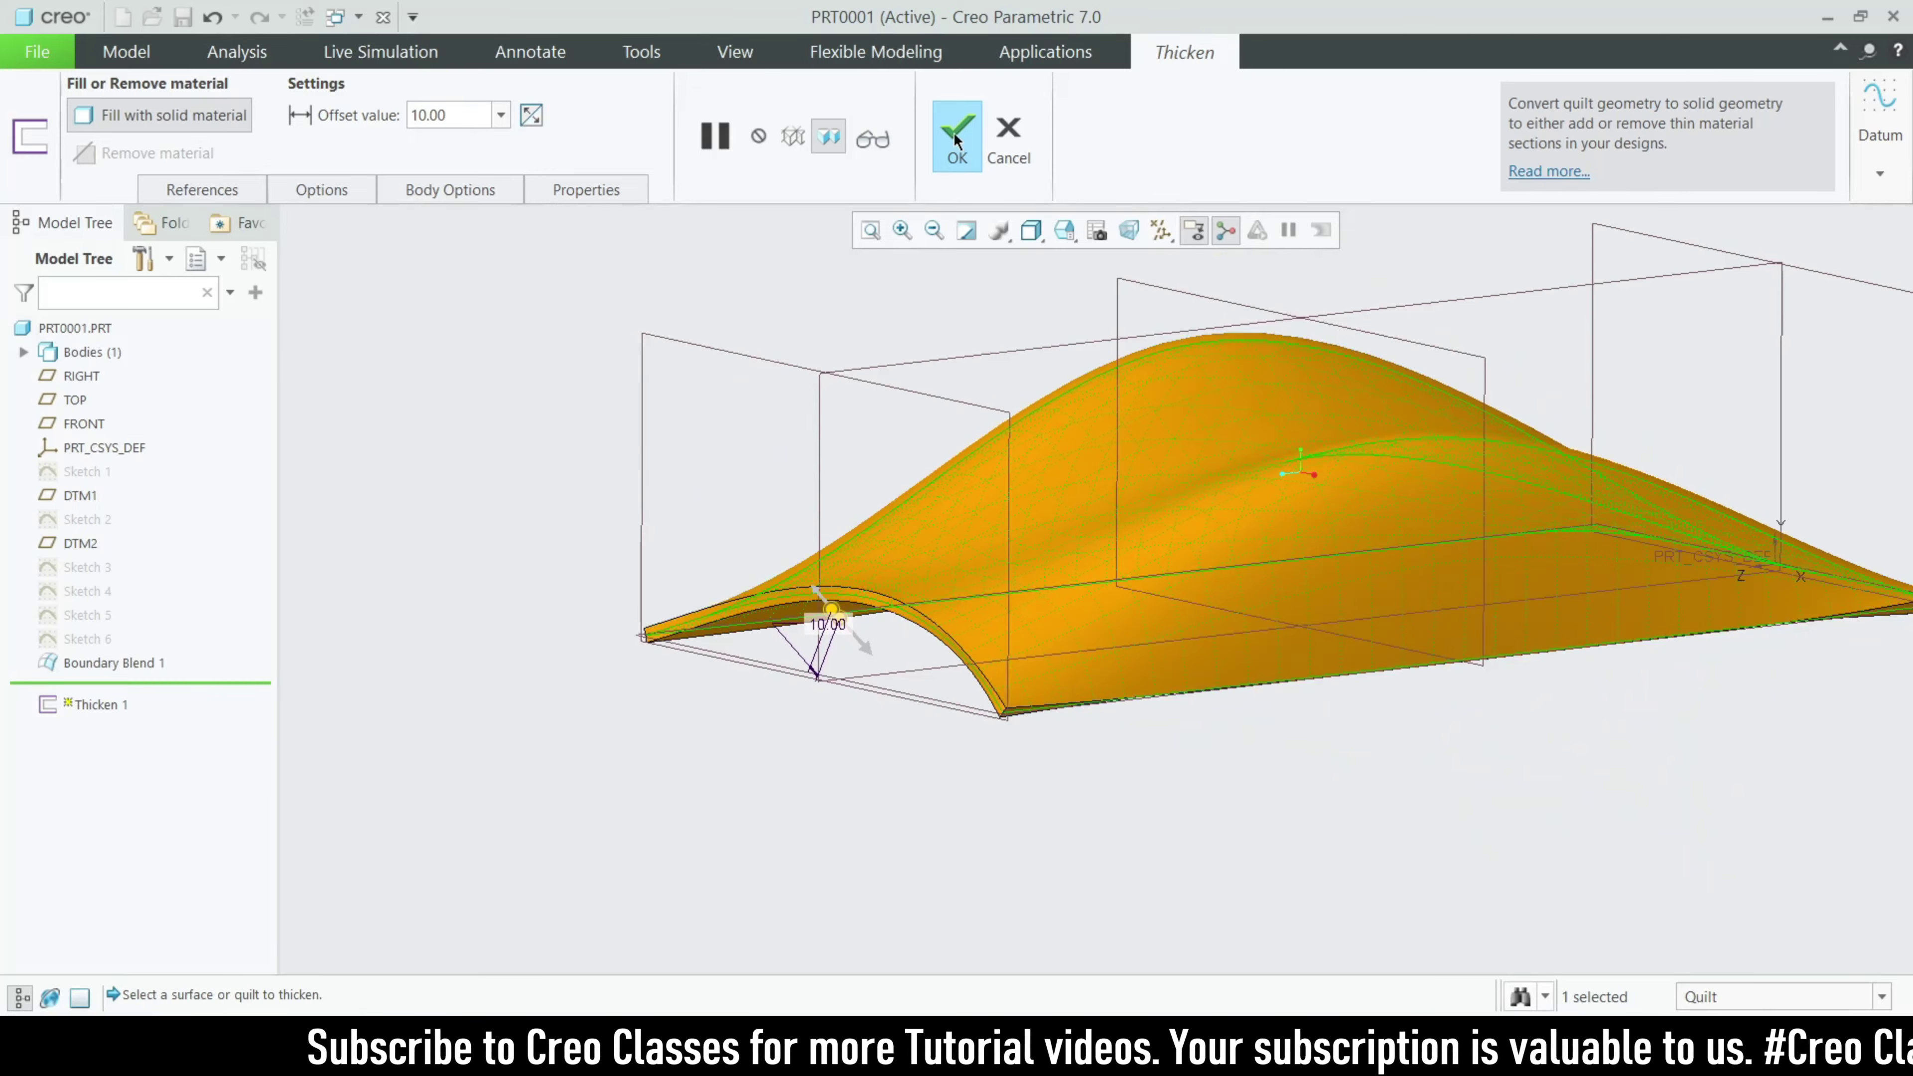
{"action": "left_click", "coordinate": [955, 140]}
Examine the thickened solid from above, from the arched end and along its long side
{"action": "scroll", "coordinate": [447, 577], "scroll_direction": "down", "scroll_amount": 2}
{"action": "middle_click_drag", "start_coordinate": [722, 600], "coordinate": [1195, 749]}
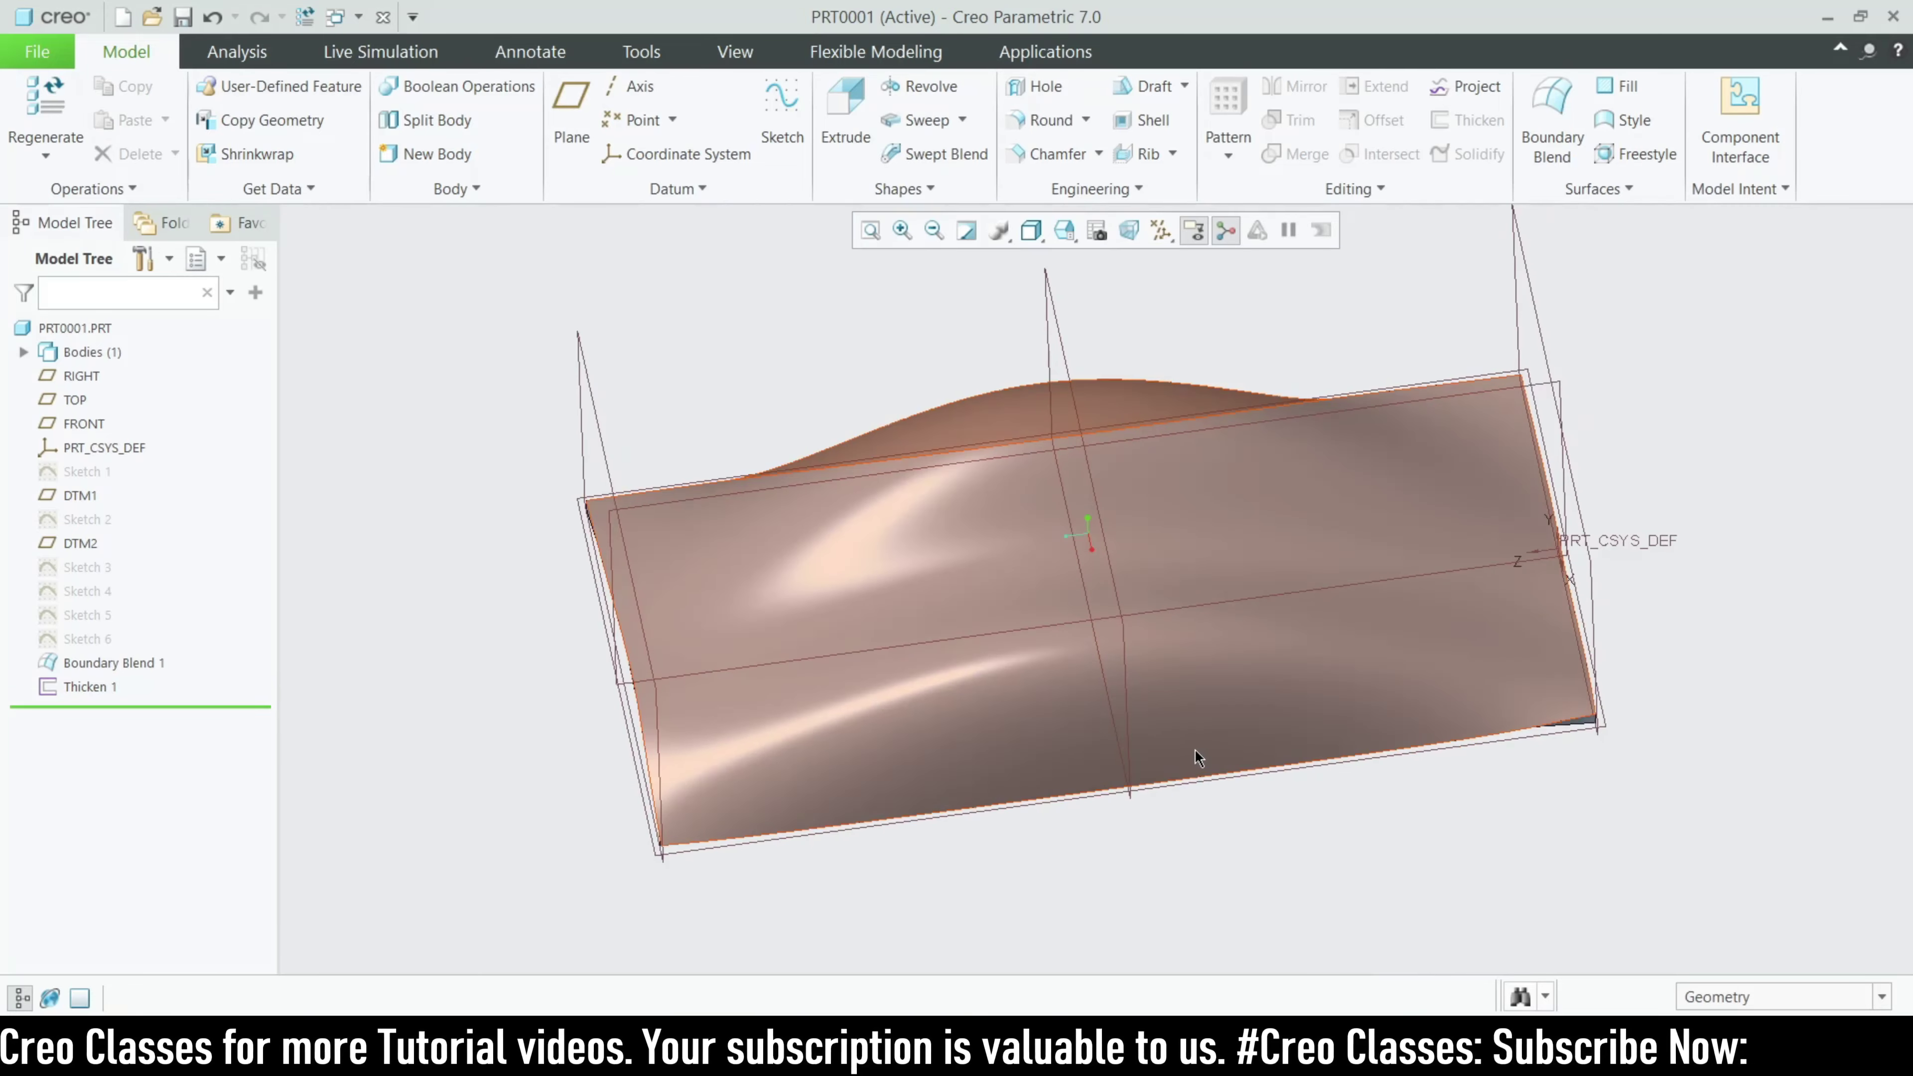
{"action": "middle_click_drag", "start_coordinate": [1208, 842], "coordinate": [1305, 814]}
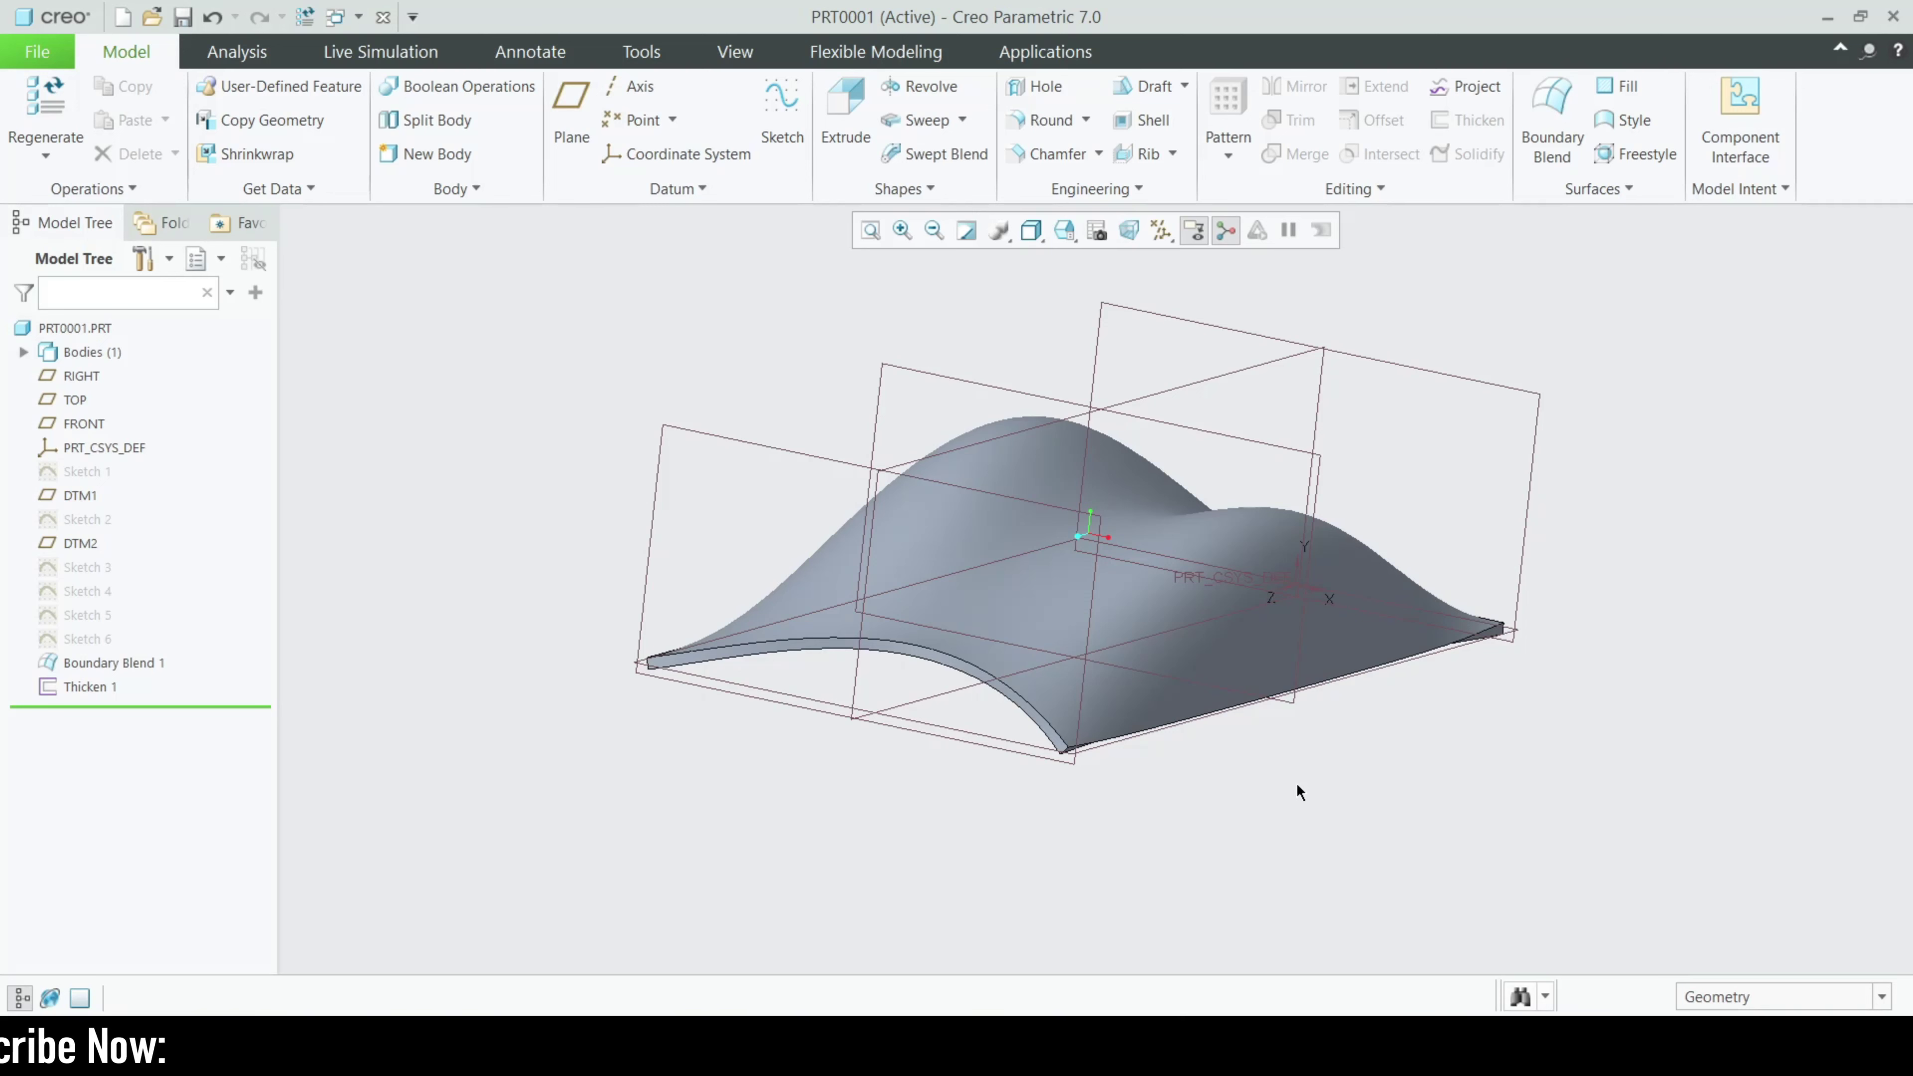
{"action": "middle_click_drag", "start_coordinate": [1320, 742], "coordinate": [1310, 685]}
{"action": "middle_click_drag", "start_coordinate": [1322, 789], "coordinate": [1336, 799]}
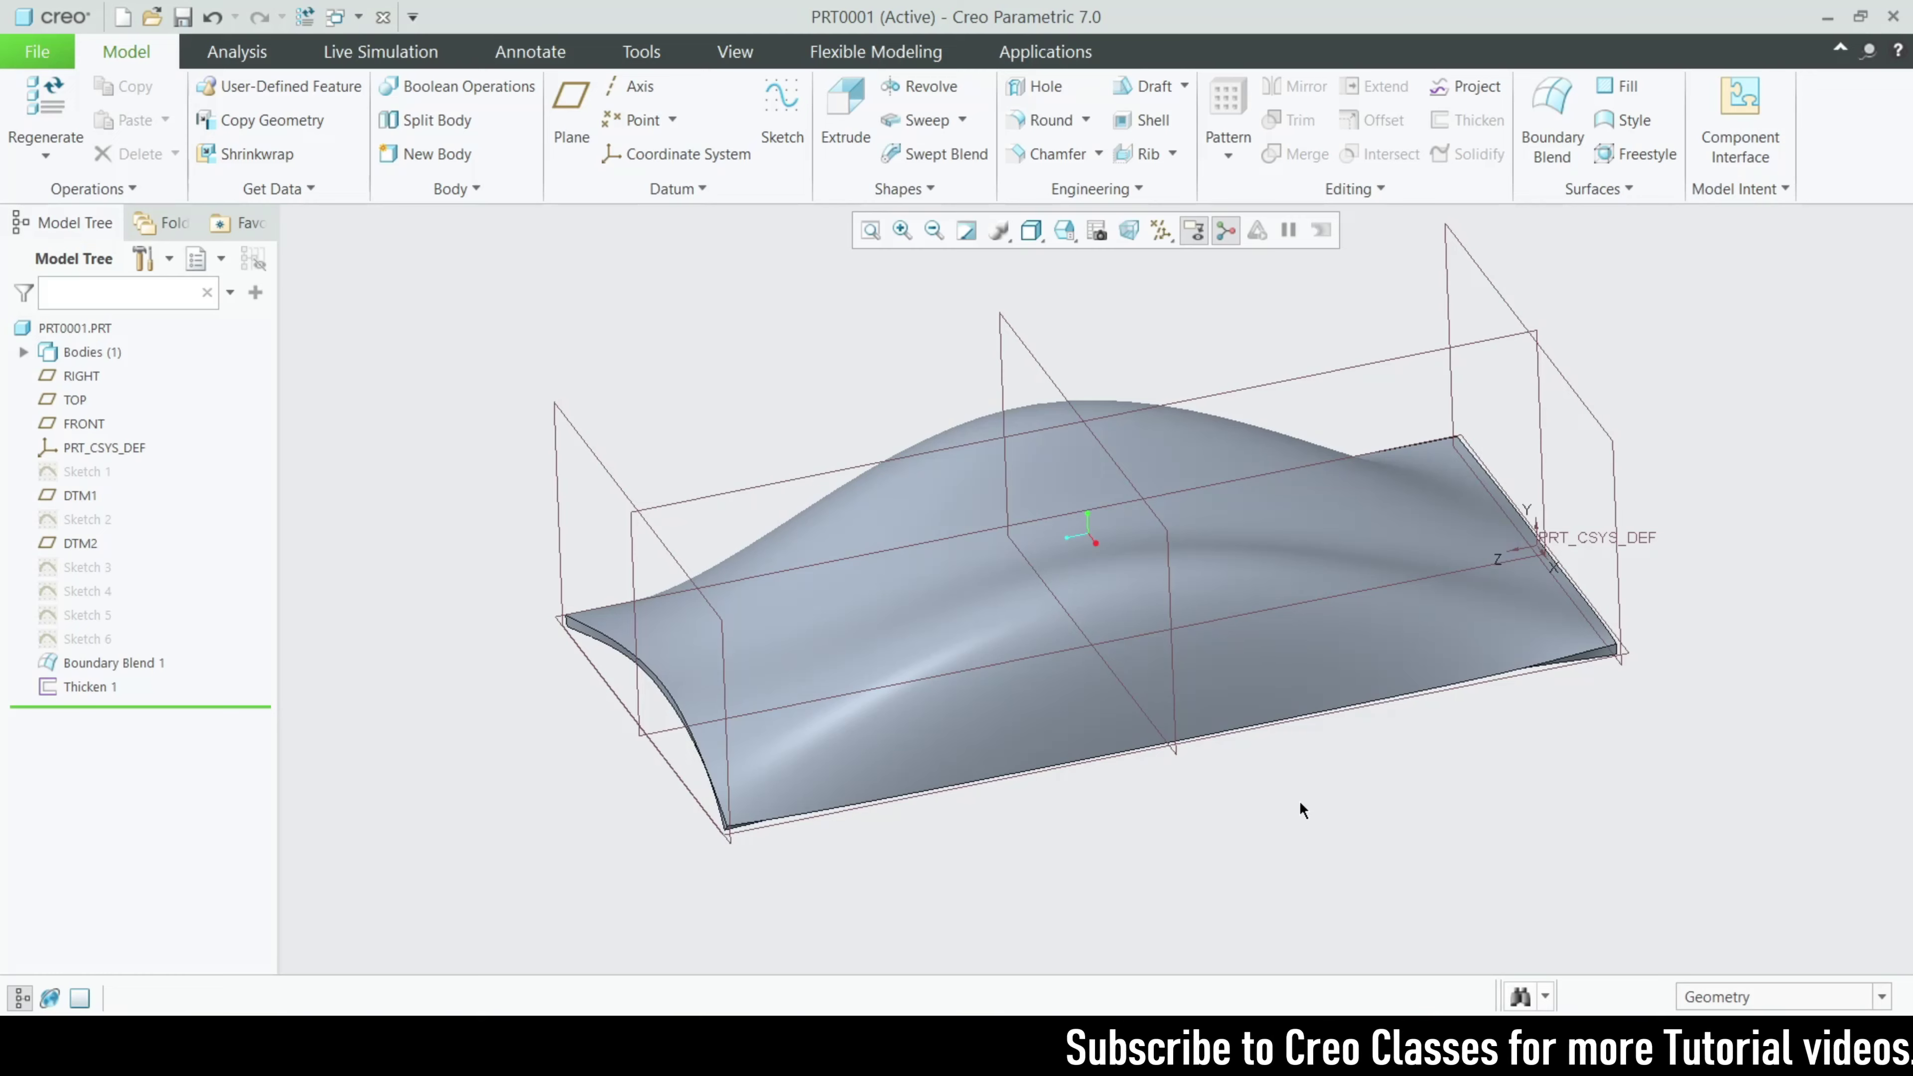
{"action": "middle_click_drag", "start_coordinate": [1092, 876], "coordinate": [1098, 833]}
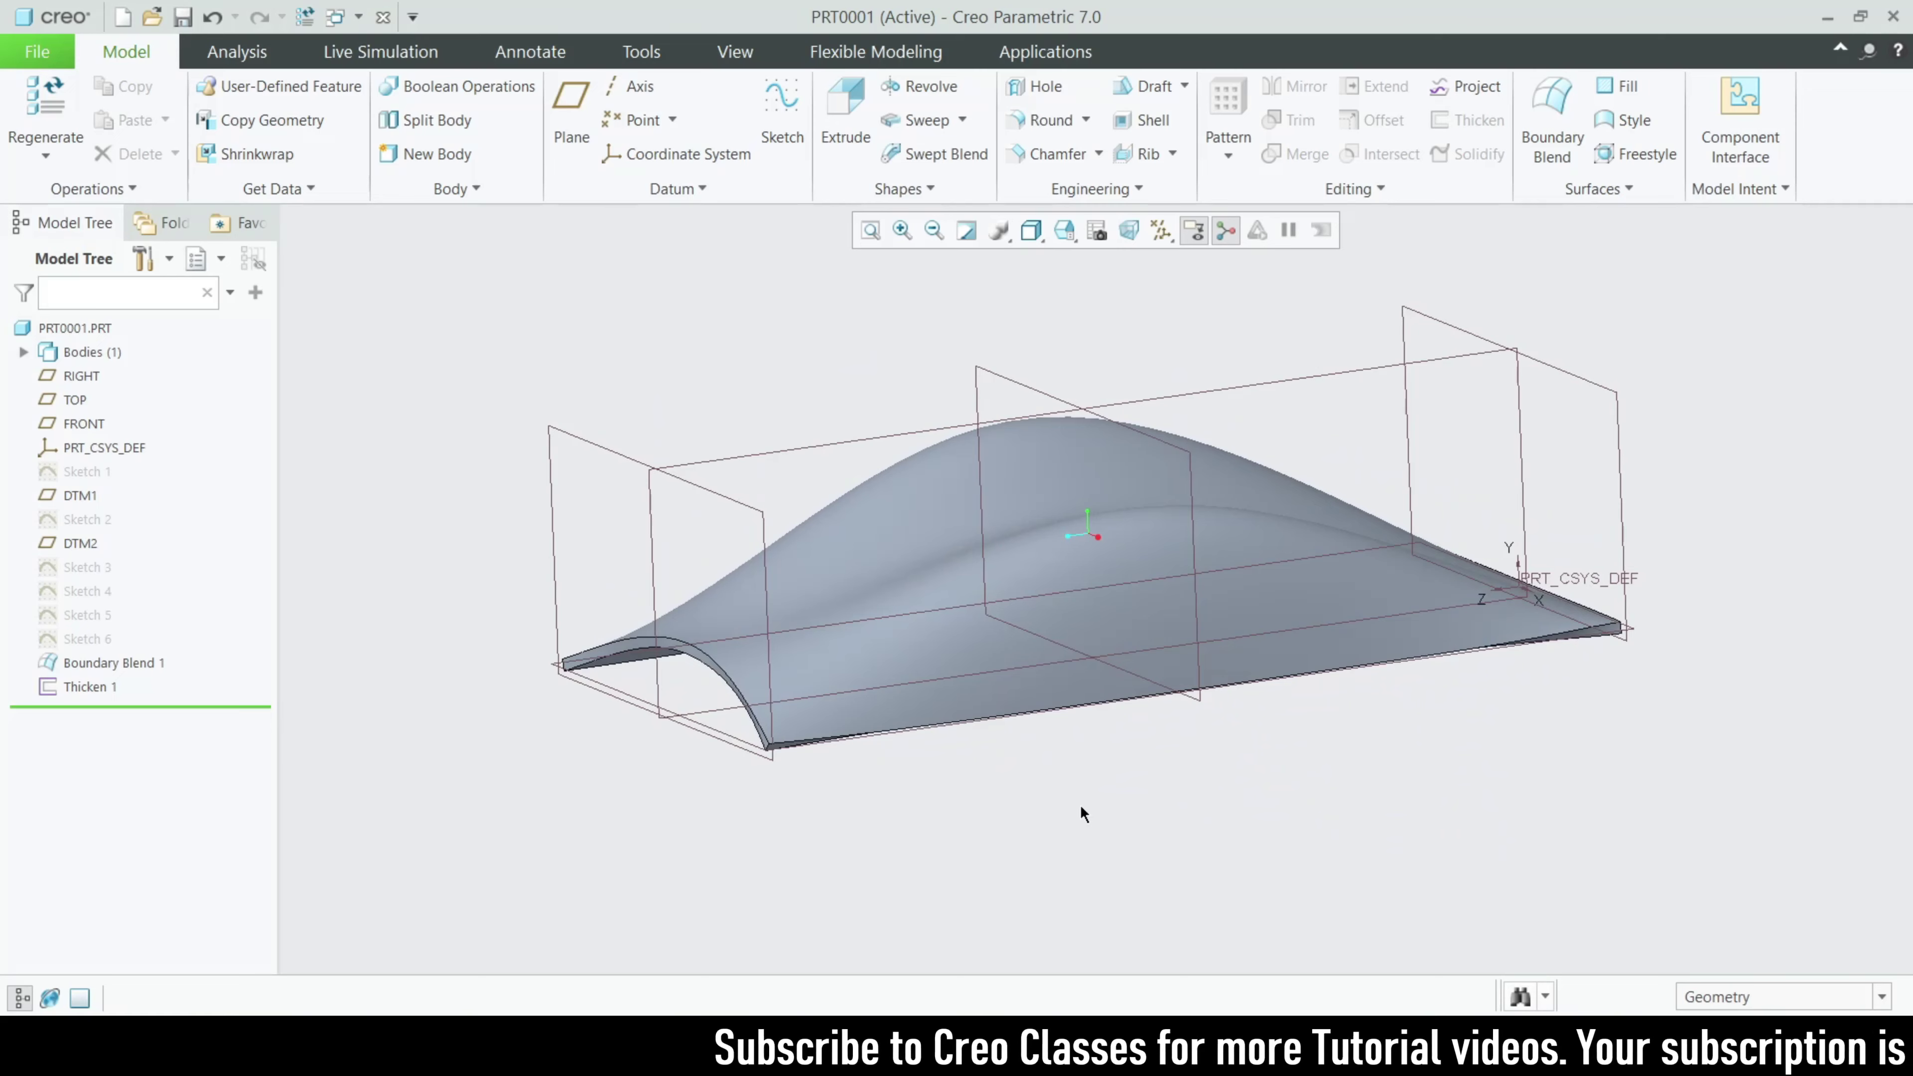